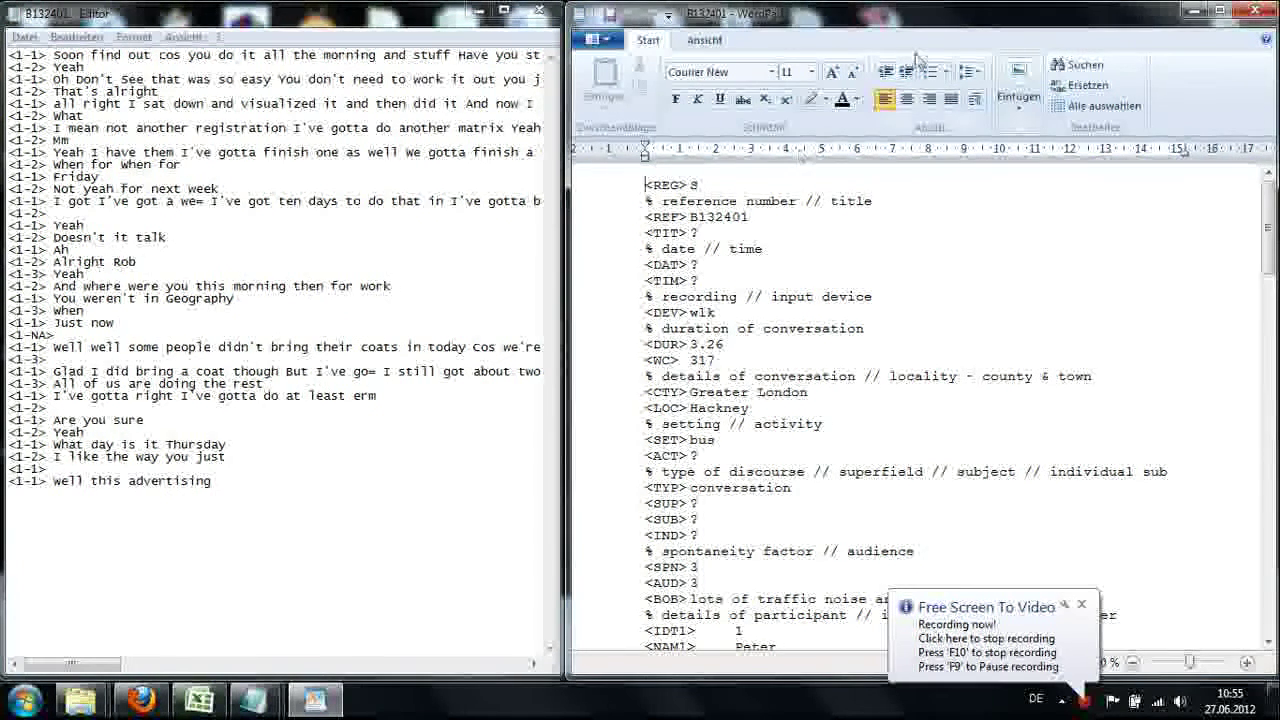
Maximize the B132401 document window, and switch to Firefox to view the COLT corpus homepage.
double_click(970, 15)
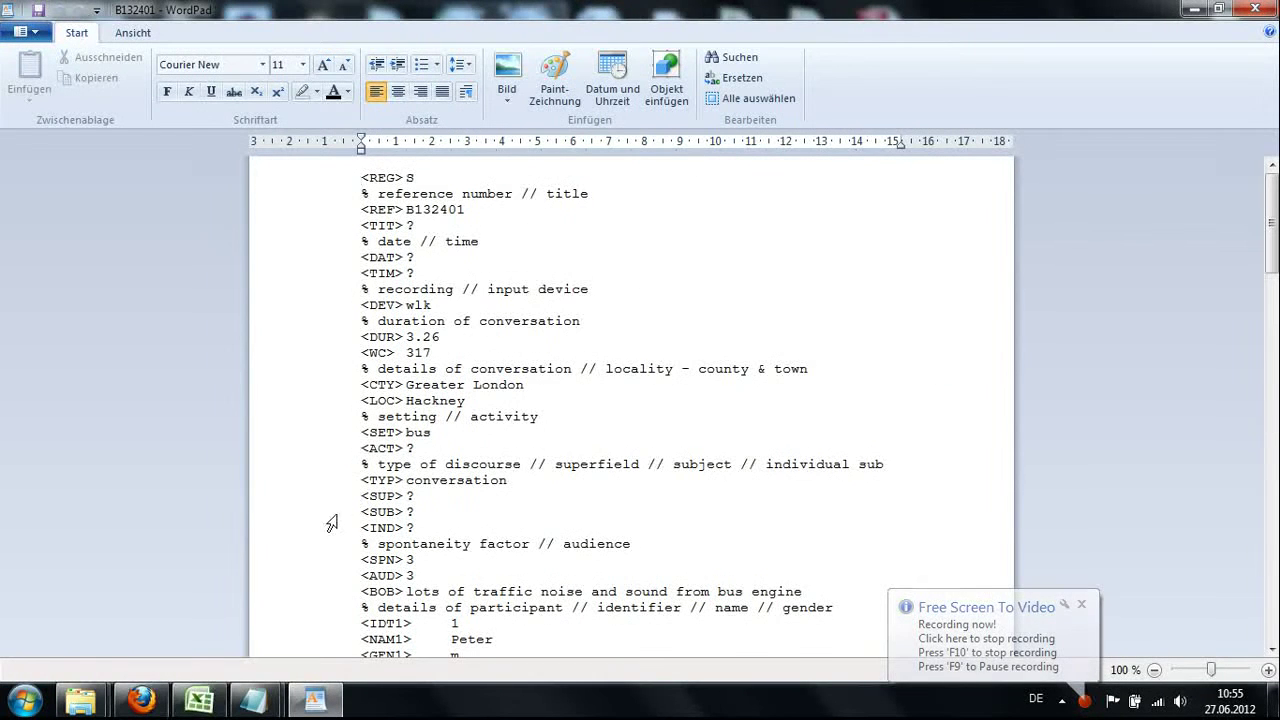
mouse_move(147, 706)
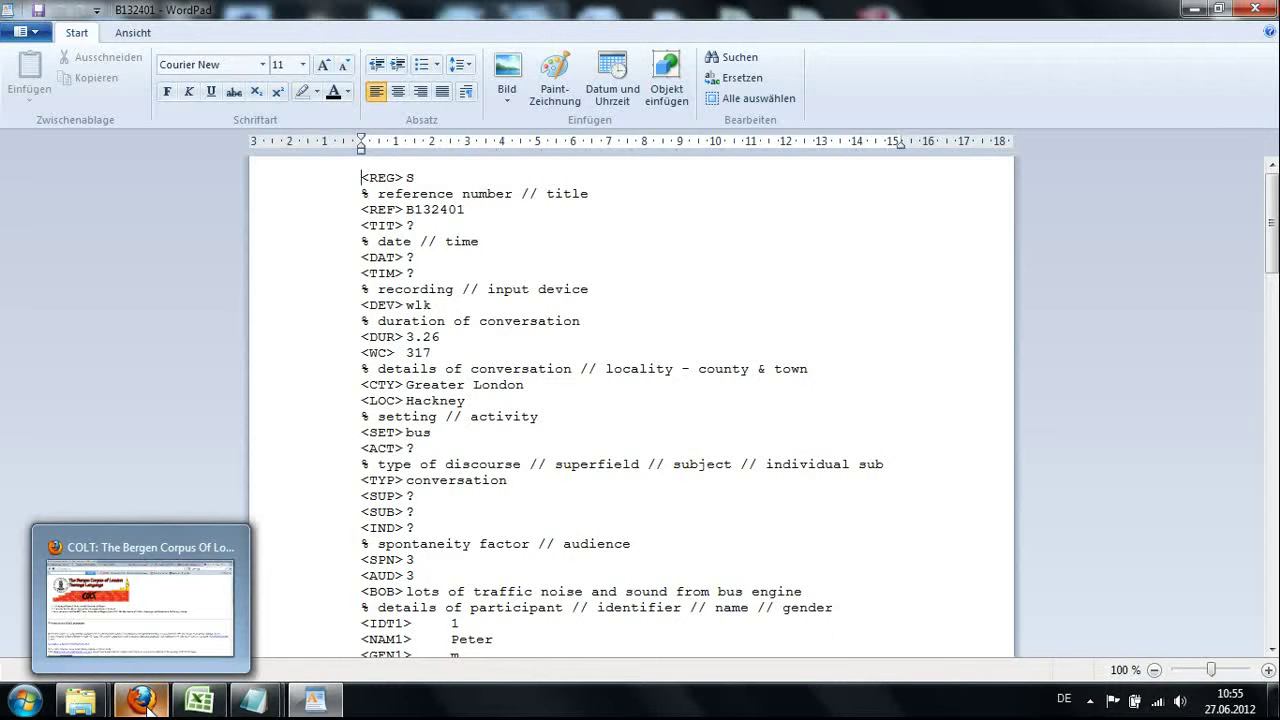
left_click(147, 706)
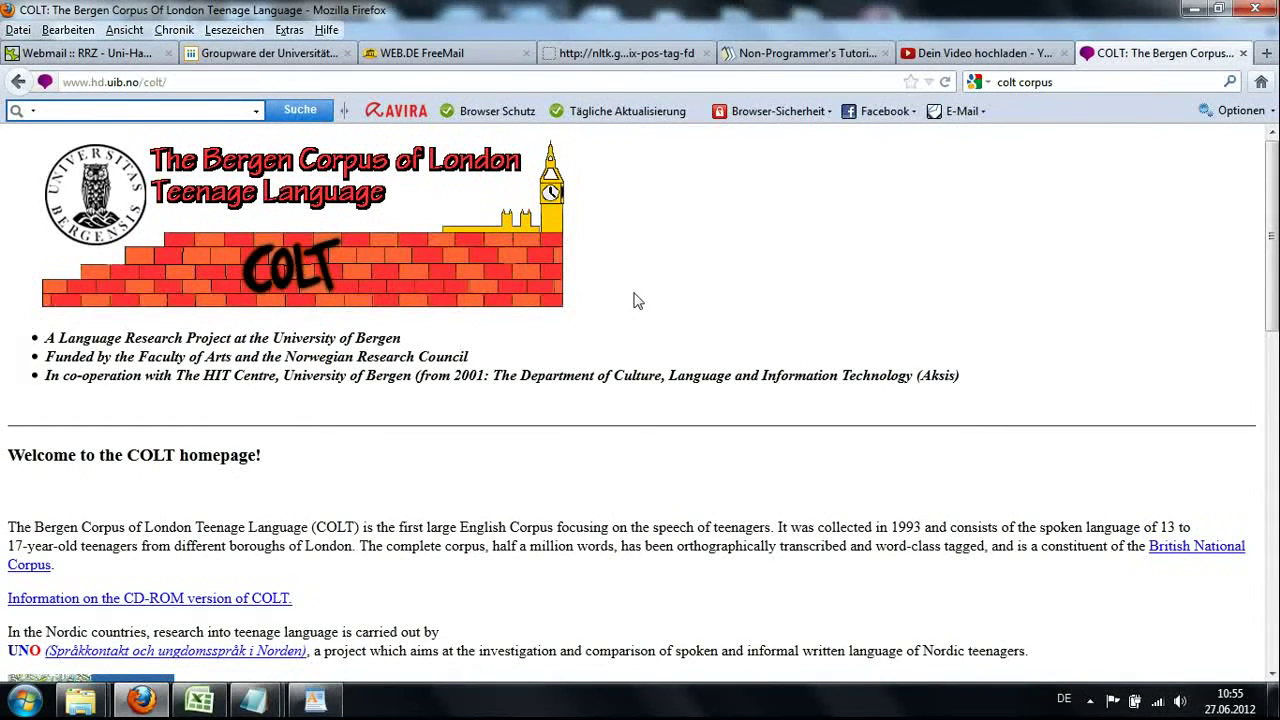
Return to the B132401 document in WordPad and examine its header, participant details and the first utterance tag.
left_click(316, 700)
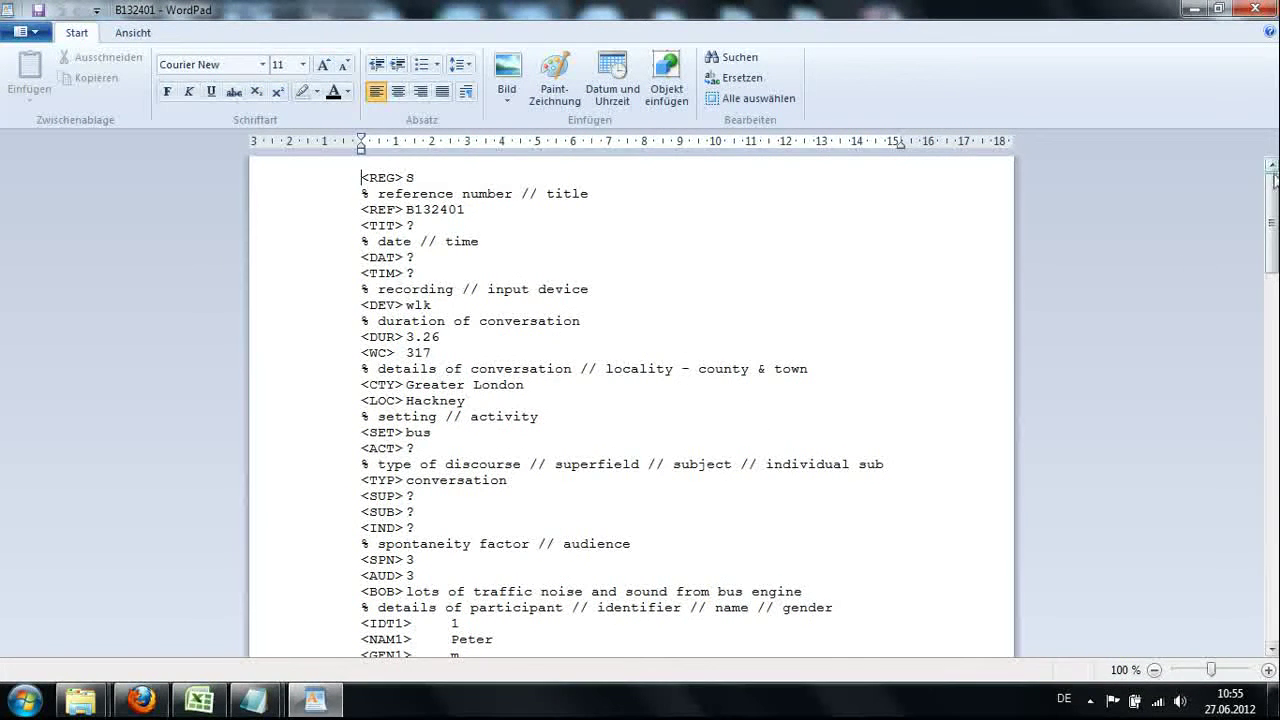
left_click_drag(1273, 190, 1273, 276)
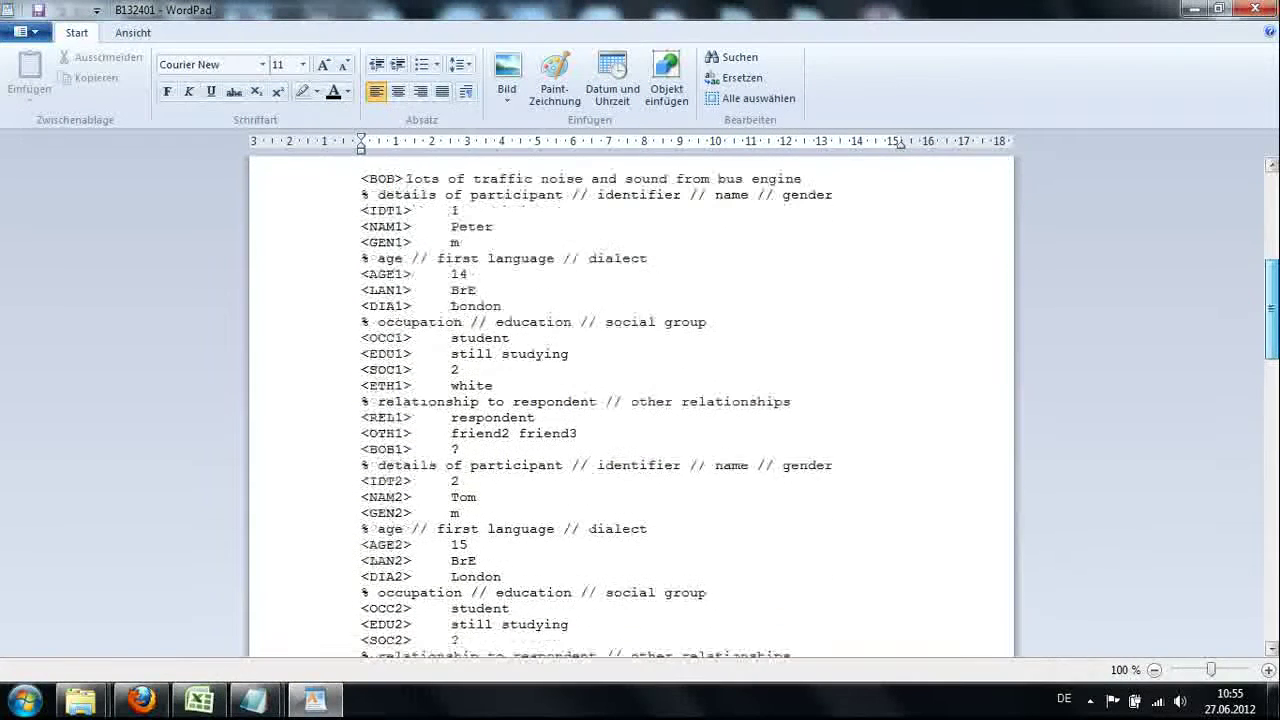
left_click(466, 274)
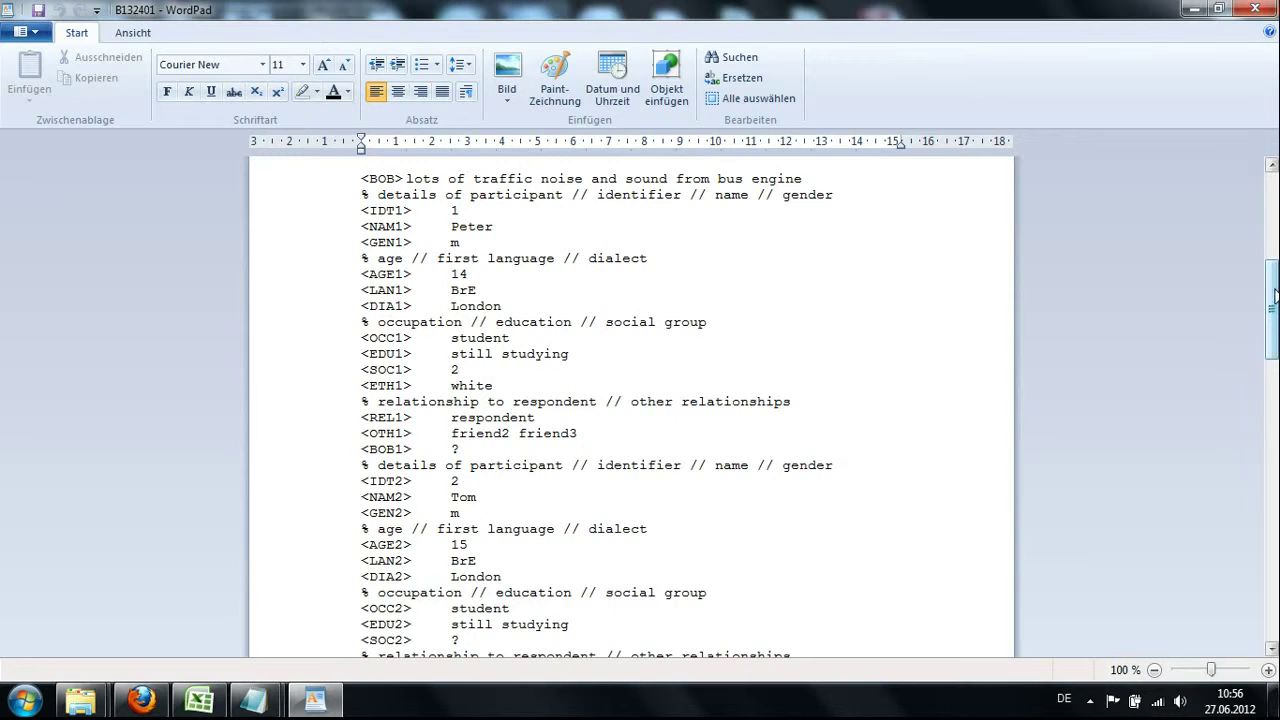
left_click_drag(1273, 295, 1273, 412)
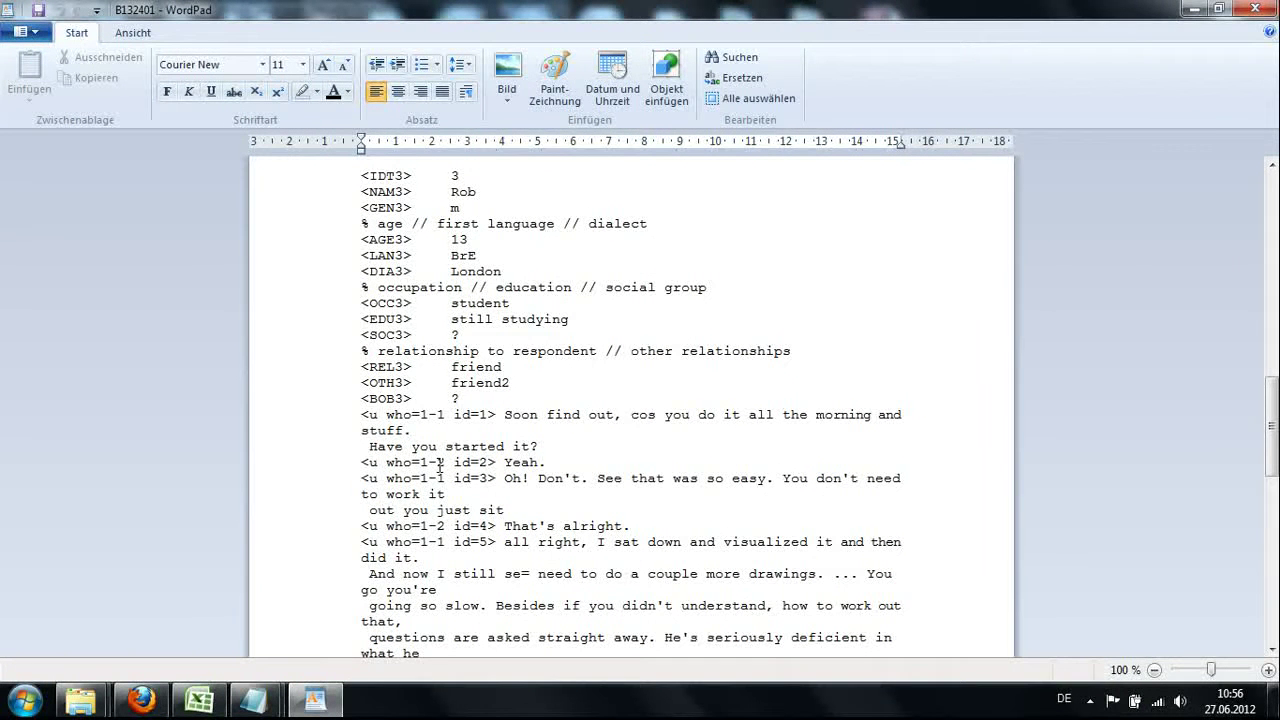
left_click_drag(1273, 431, 1273, 372)
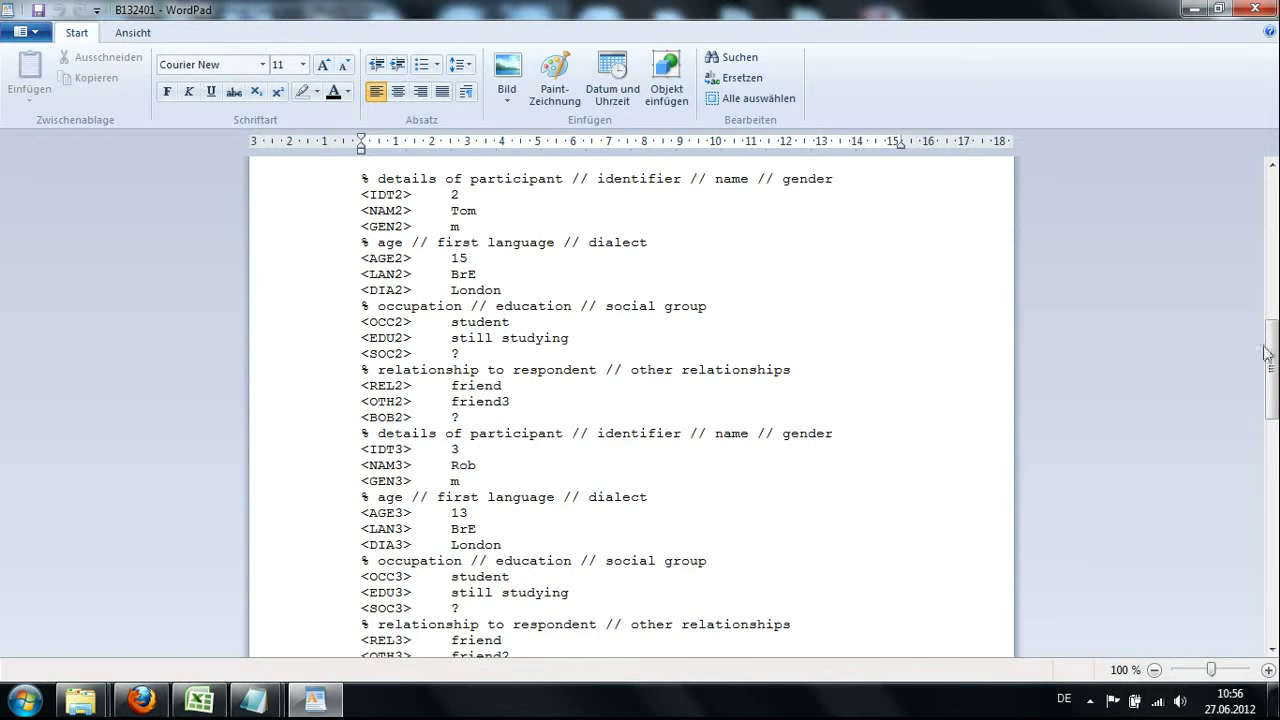
left_click_drag(1272, 365, 1272, 415)
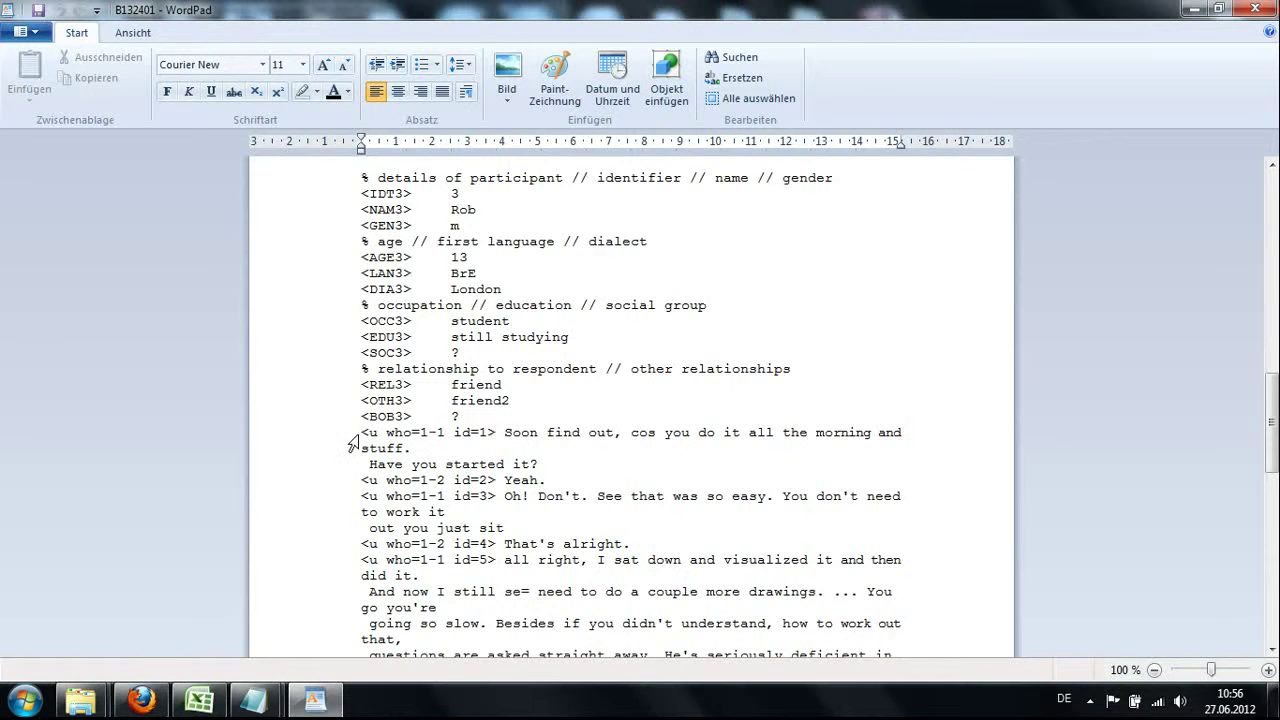
left_click_drag(362, 432, 492, 440)
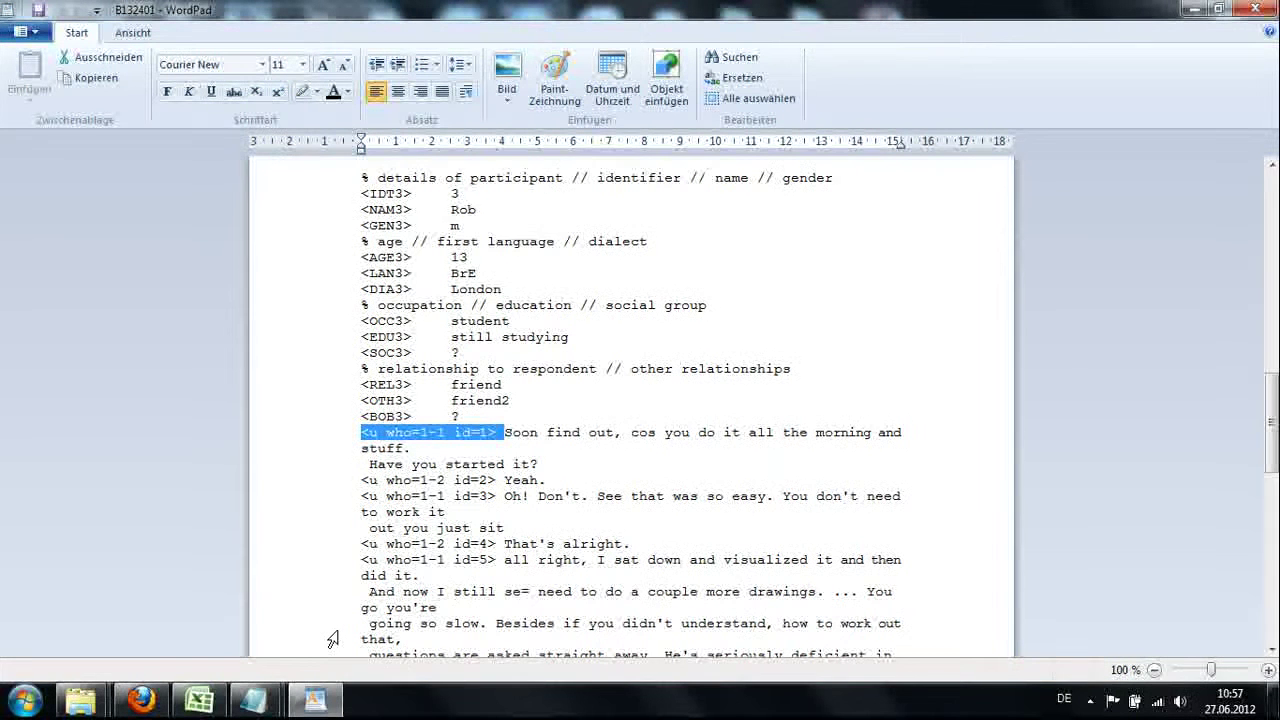
Bring up the cleaned B132401 transcript in the text editor and arrange it side by side with the tagged WordPad version.
mouse_move(309, 705)
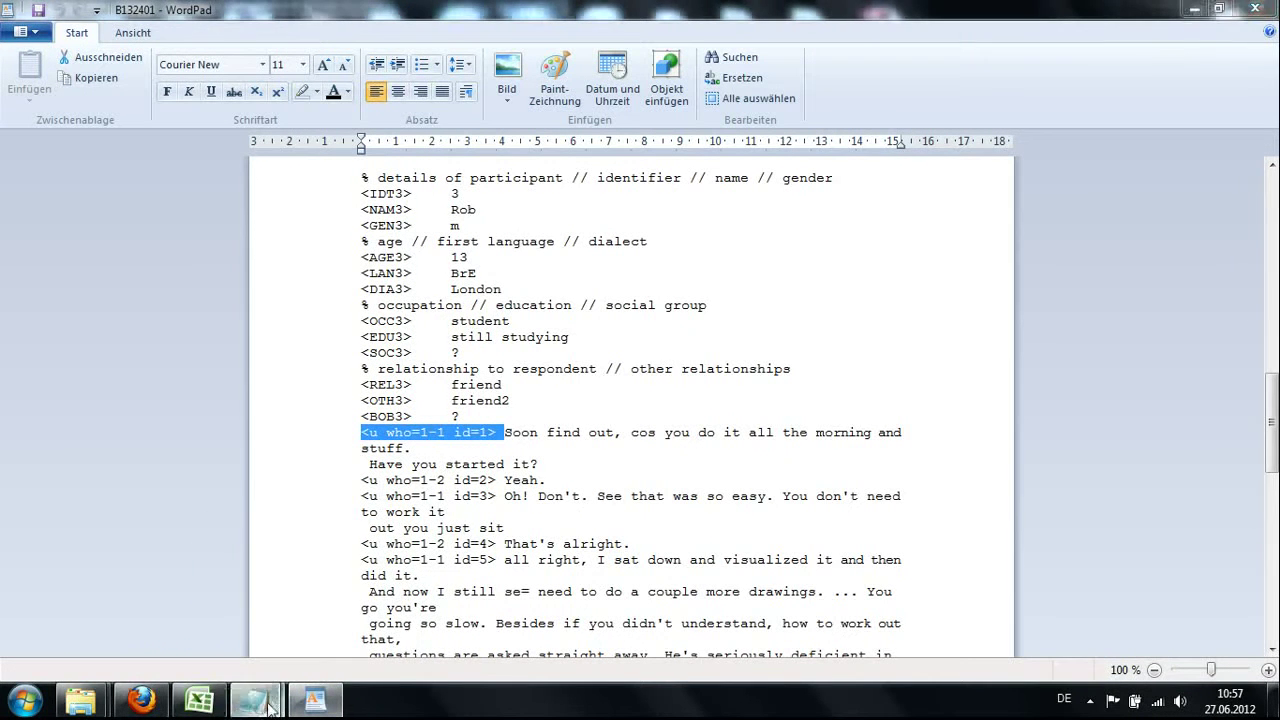
mouse_move(254, 700)
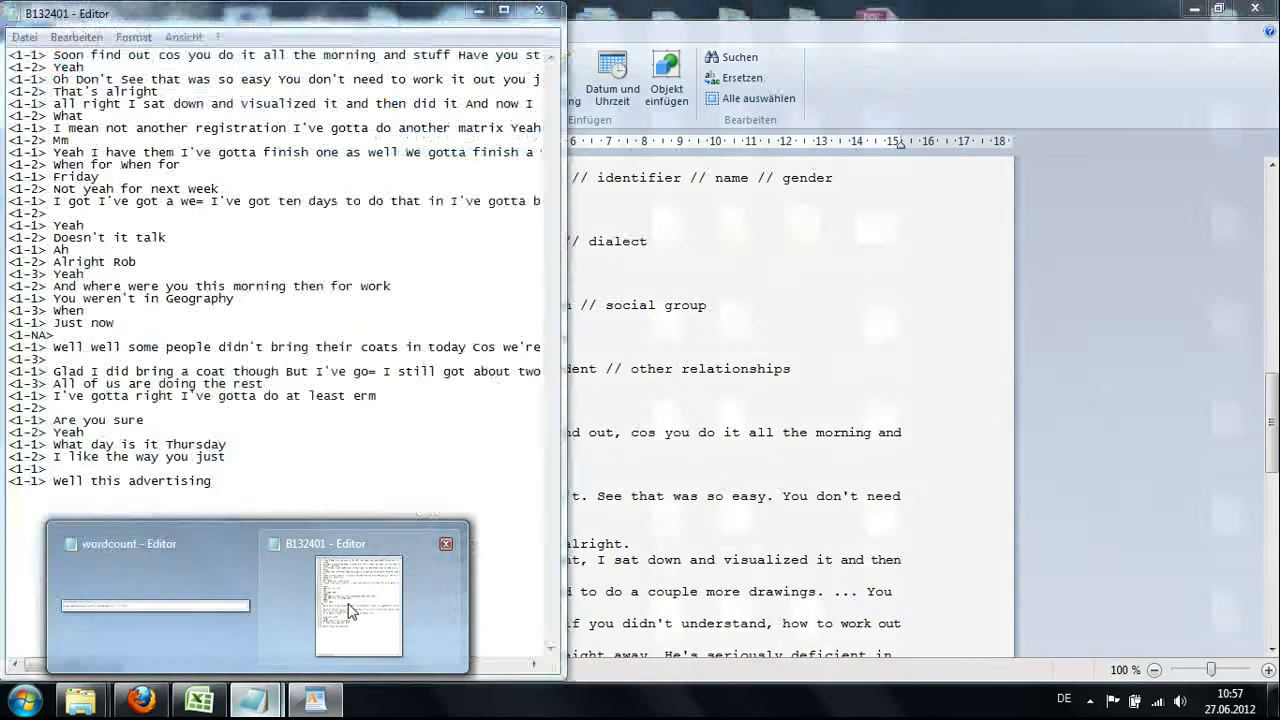
left_click(350, 612)
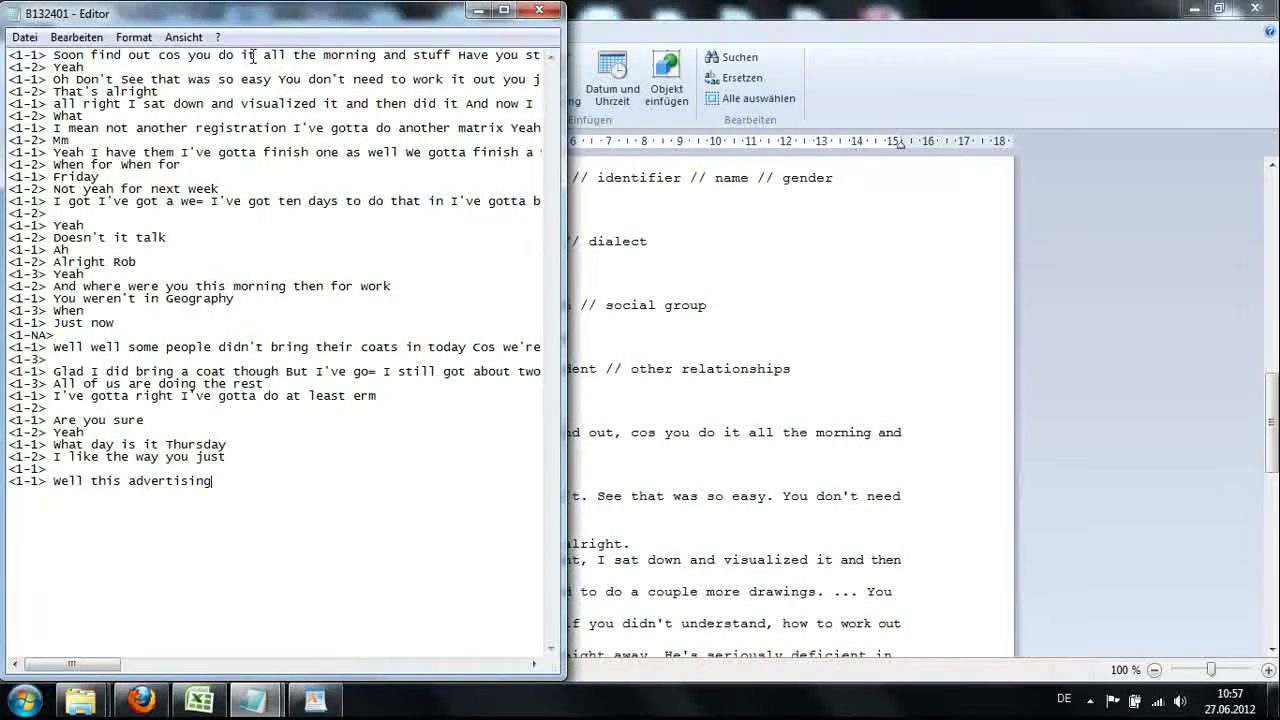
key("alt+Tab")
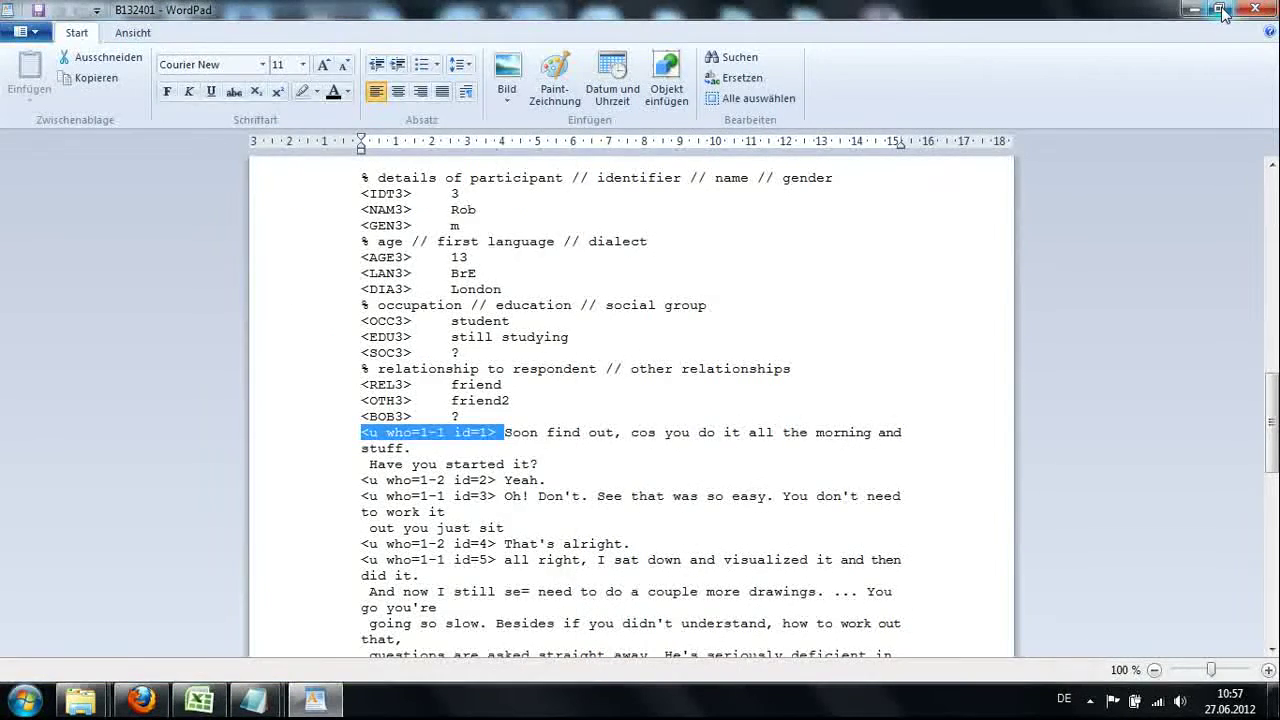
left_click(1221, 10)
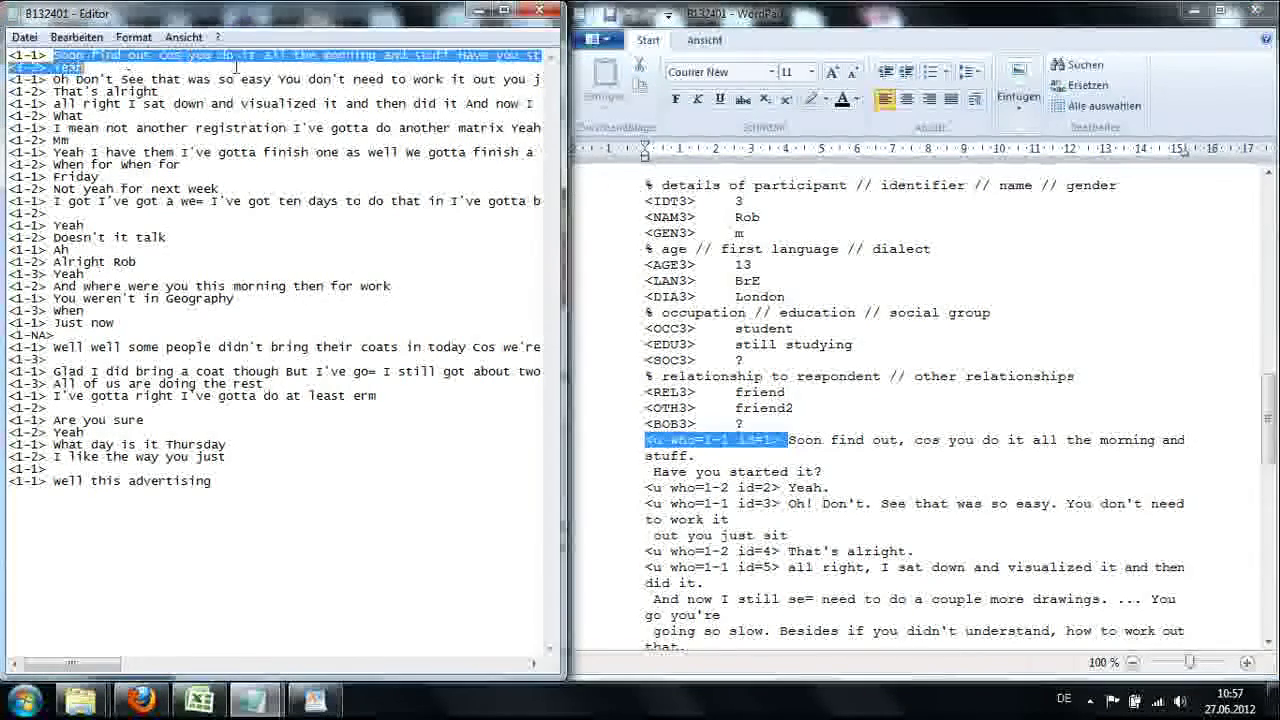
Compare the cleaned transcript's first two lines and their <1-1> and <1-2> speaker labels with the tagged source.
left_click_drag(53, 55, 236, 66)
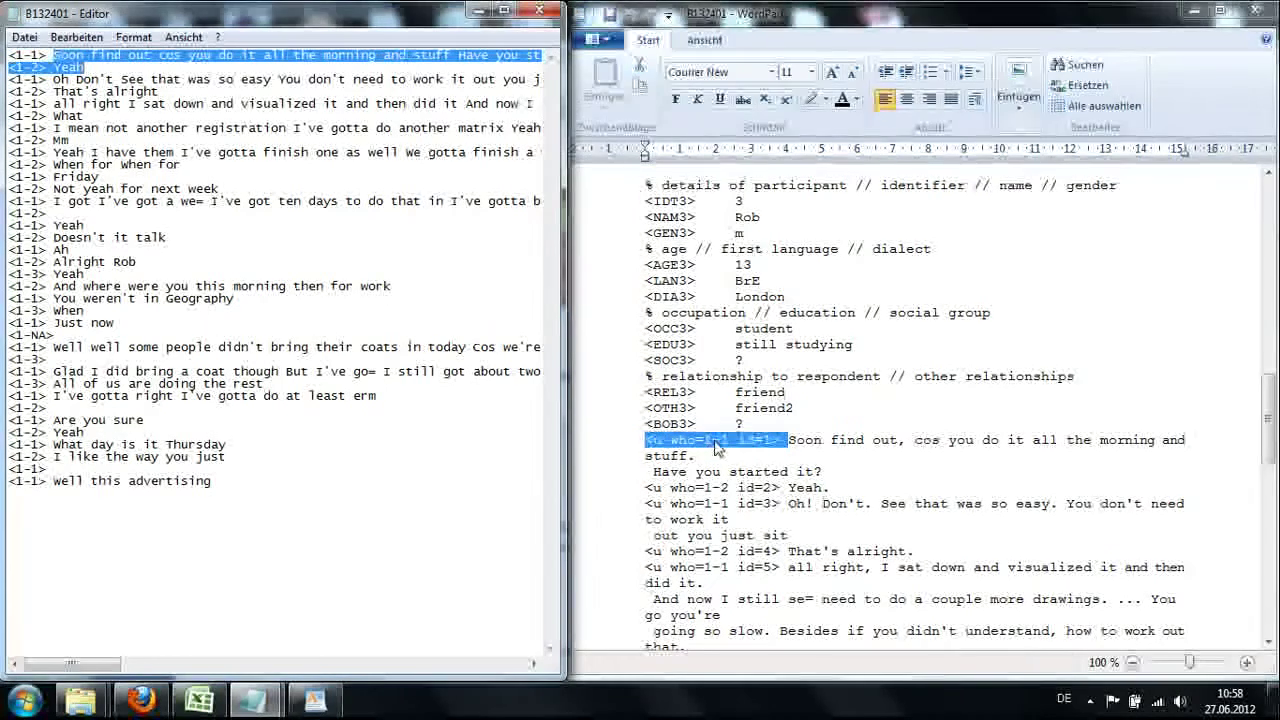
key("ctrl+x")
key("ctrl+z")
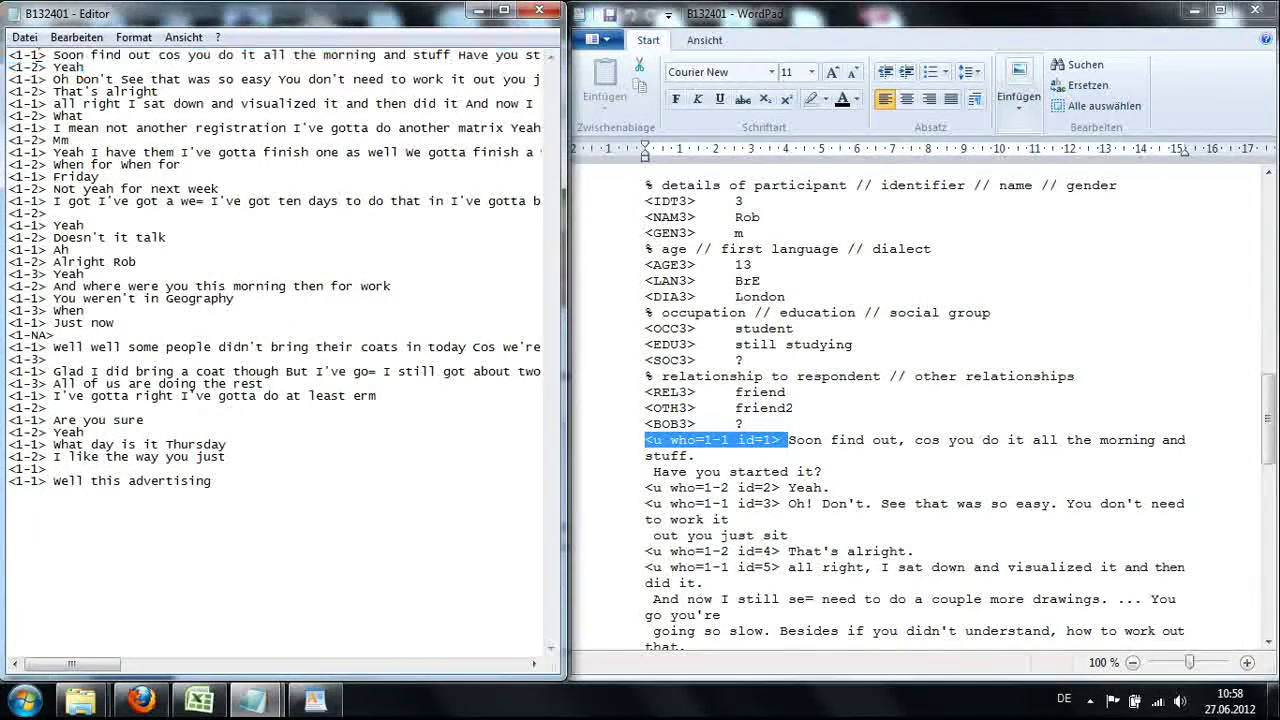
left_click_drag(38, 55, 15, 56)
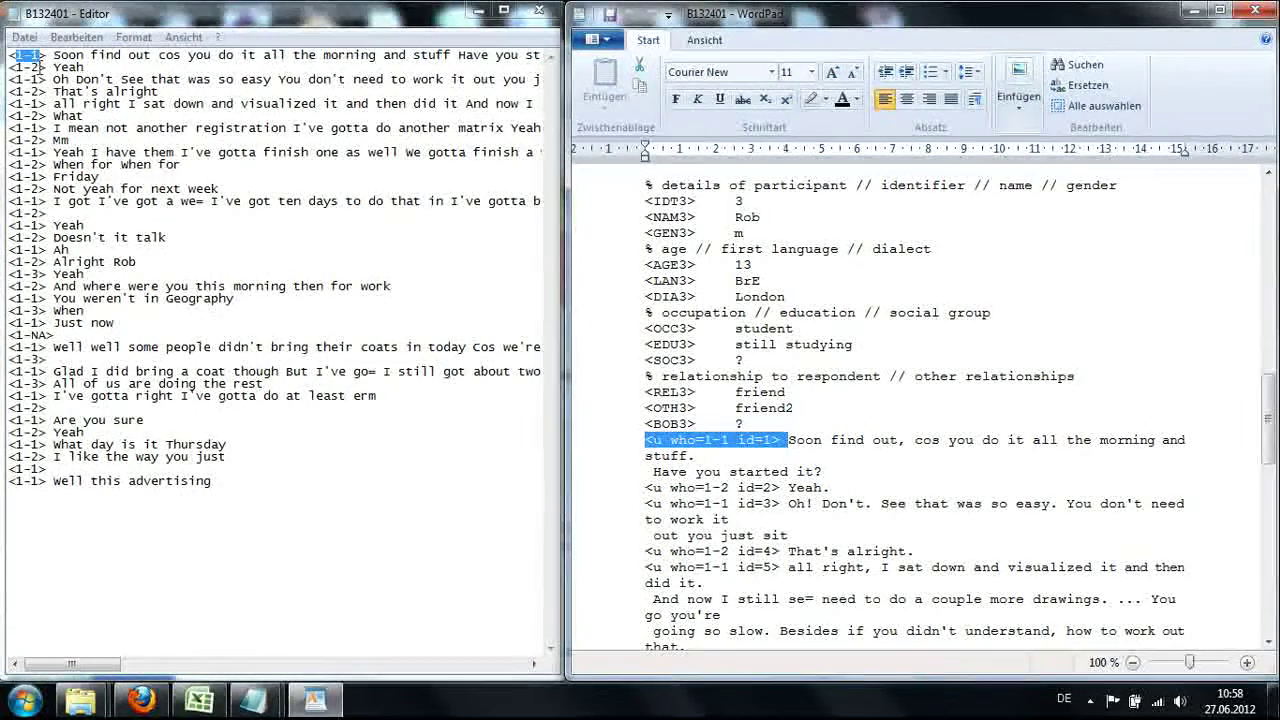
left_click(38, 67)
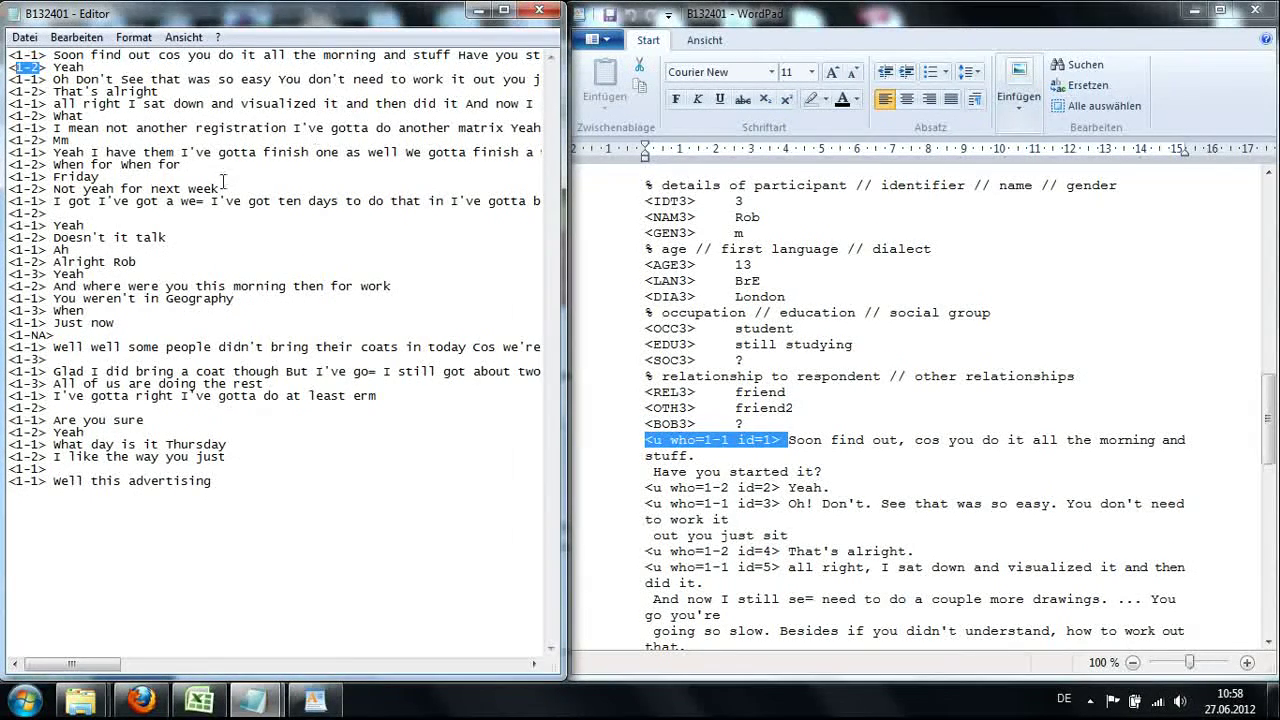
Select and copy the entire cleaned B132401 transcript in the text editor.
left_click(113, 200)
key("alt+Tab")
left_click(232, 468)
key("ctrl+a")
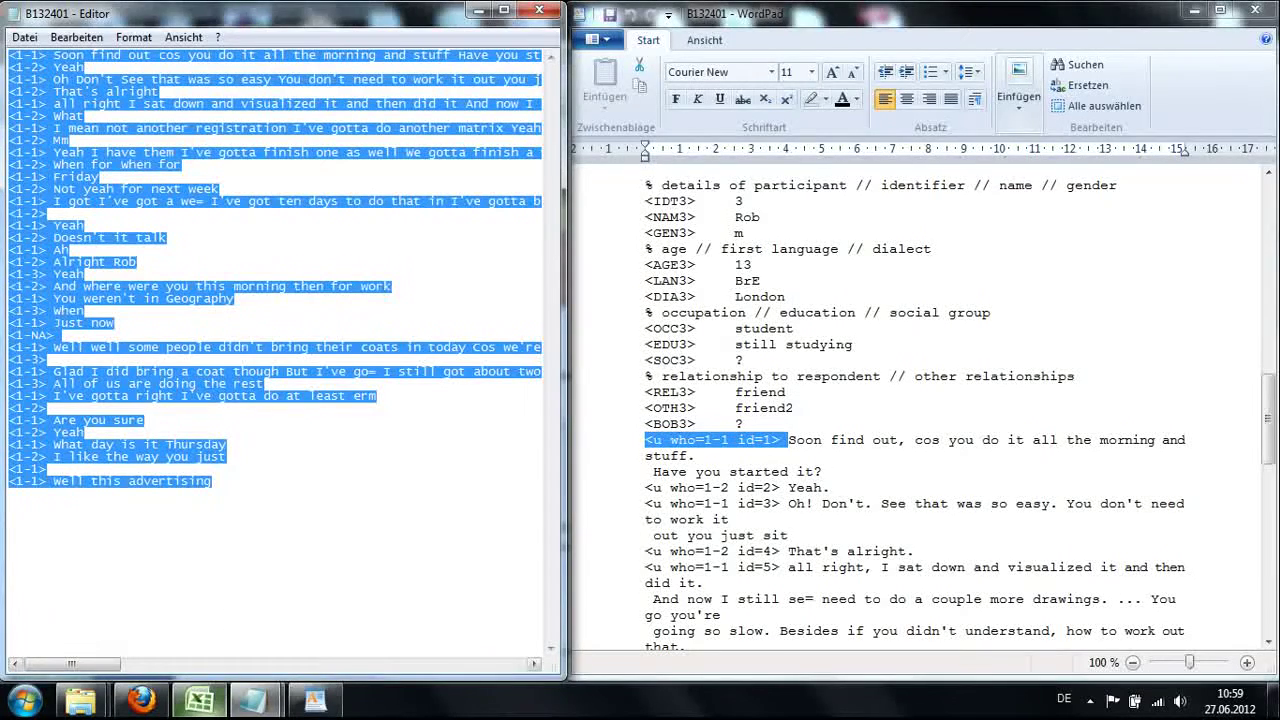
Switch to Excel, clear all contents of the Word count sheet and narrow its columns to one uniform width.
left_click(199, 700)
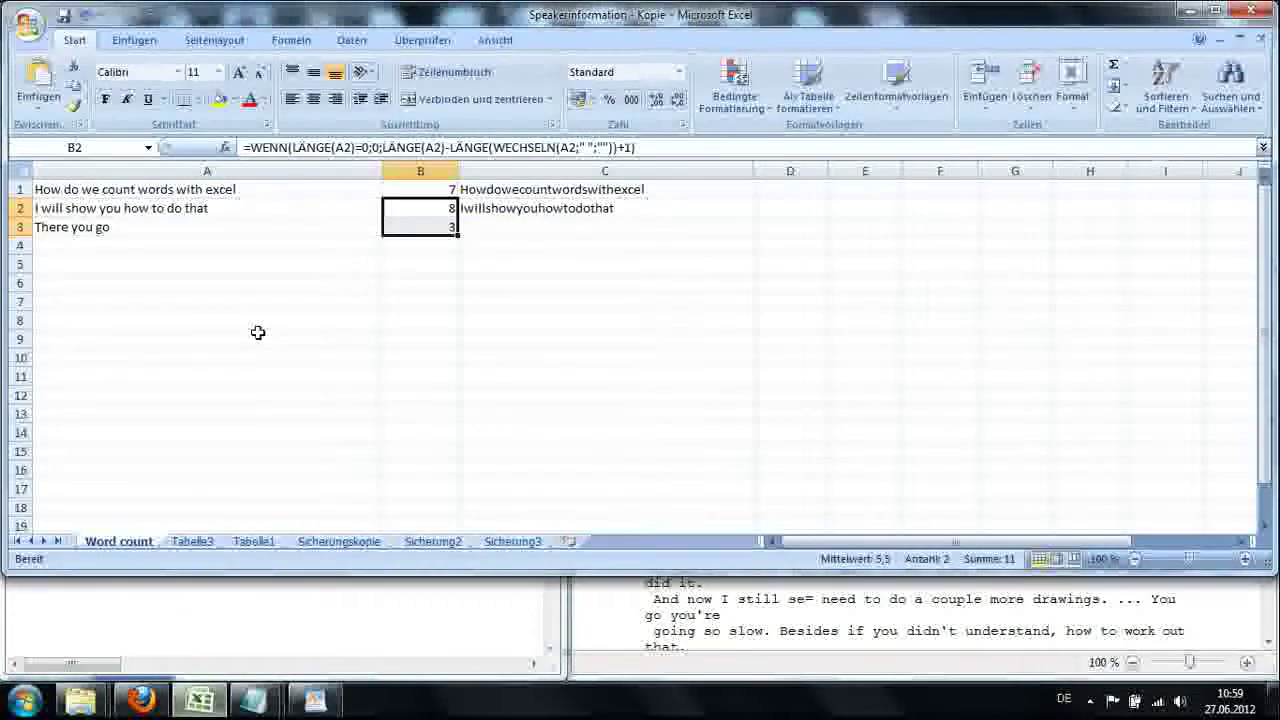
left_click(20, 171)
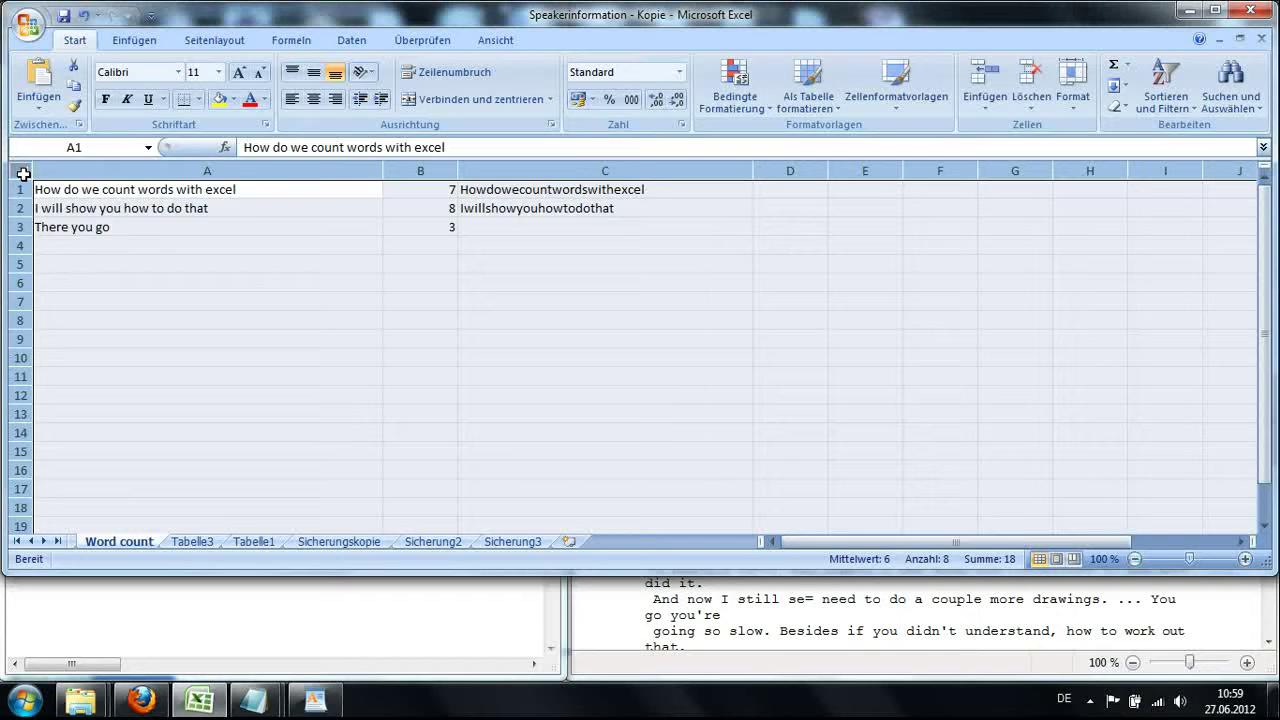
key("Delete")
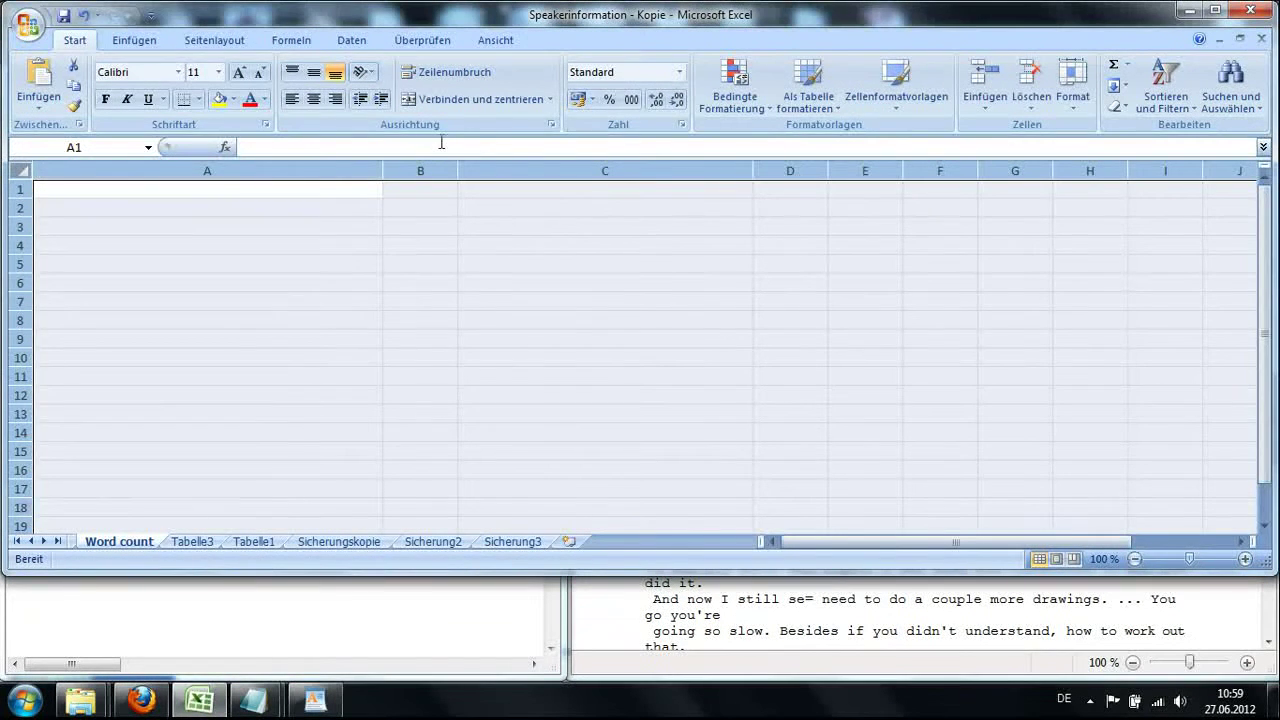
left_click_drag(383, 168, 121, 168)
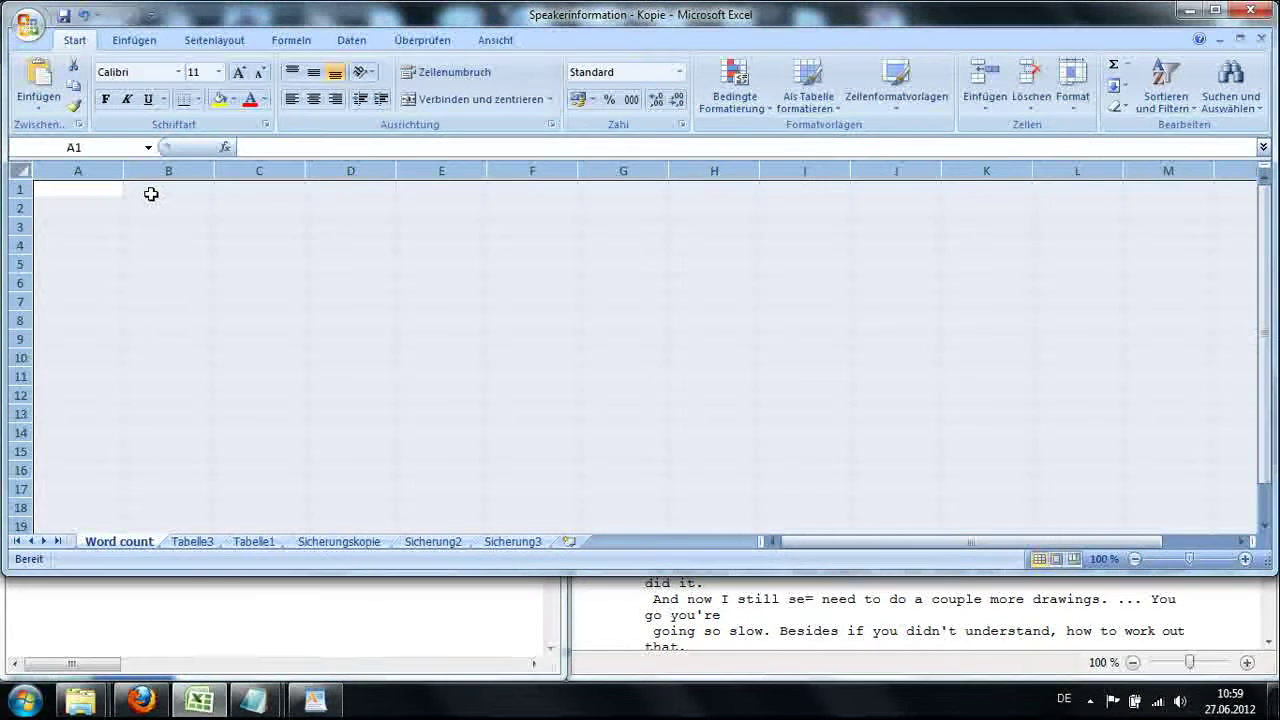
Paste the transcript into column B from B1 and again into column A from A1.
left_click(150, 193)
key("ctrl+v")
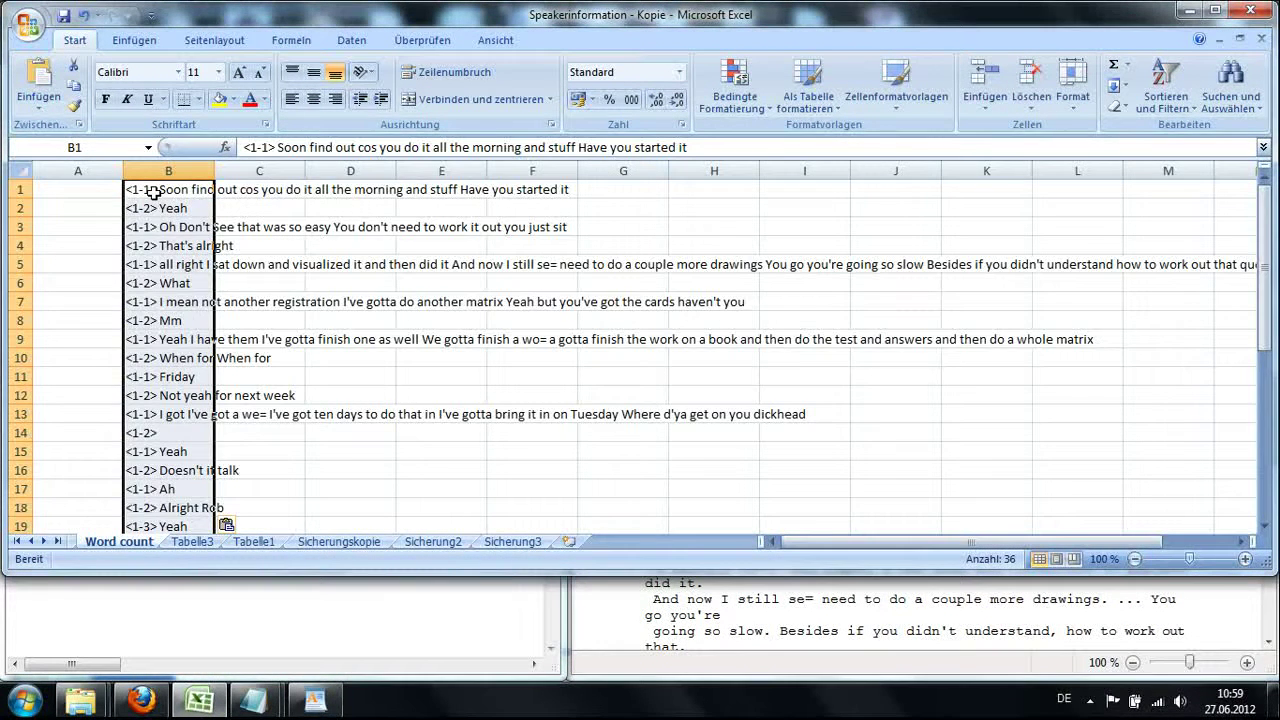
left_click(88, 188)
key("ctrl+v")
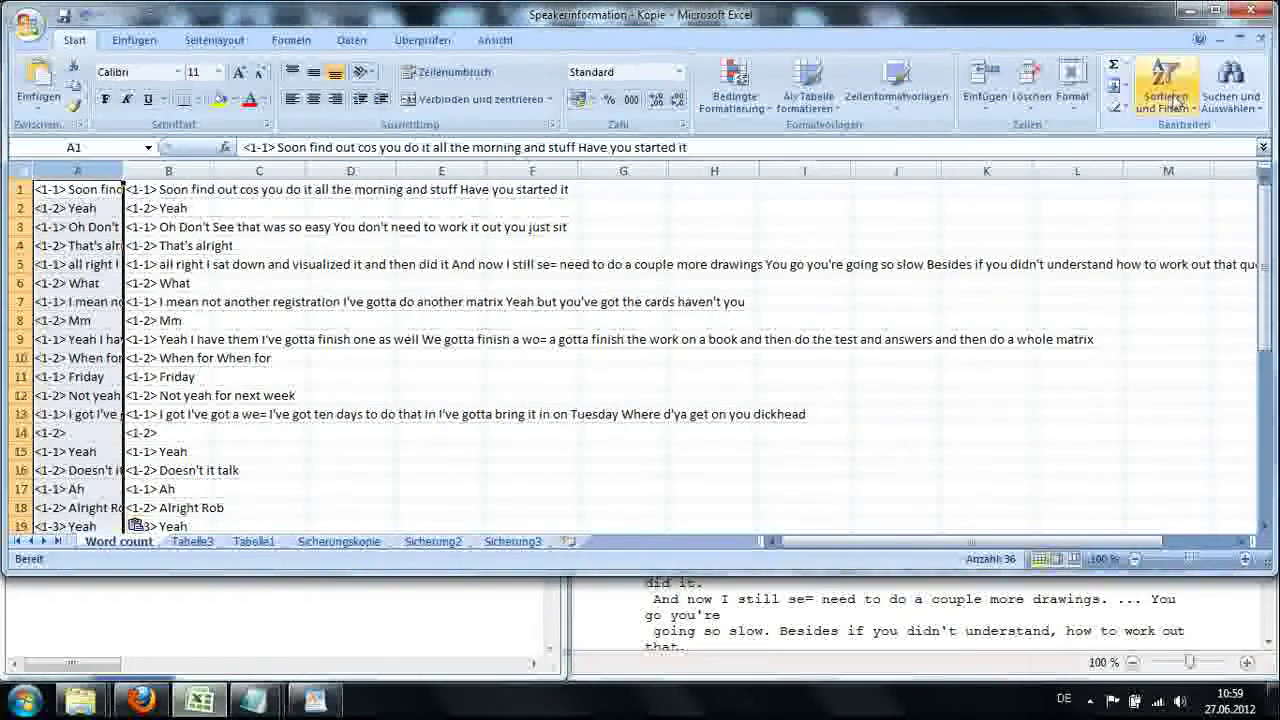
Reduce column A to the speaker labels by replacing every space followed by * with nothing, and narrow the column.
left_click(1229, 92)
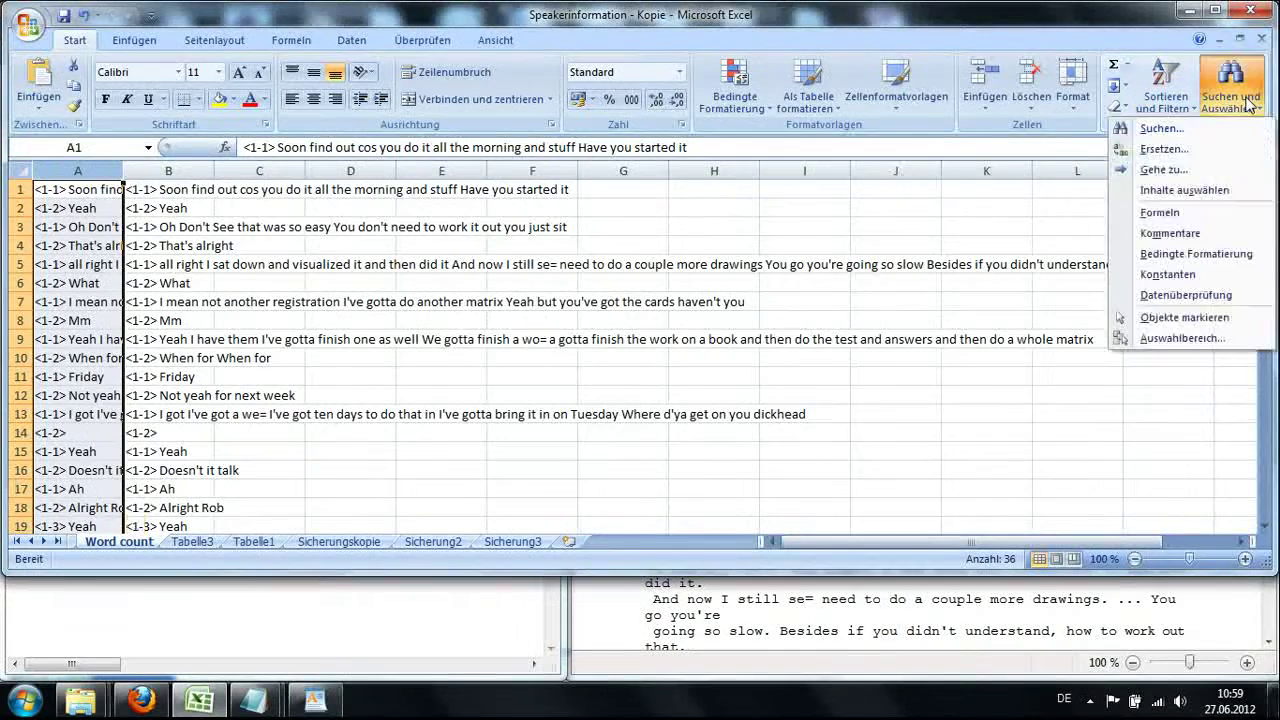
left_click(1158, 149)
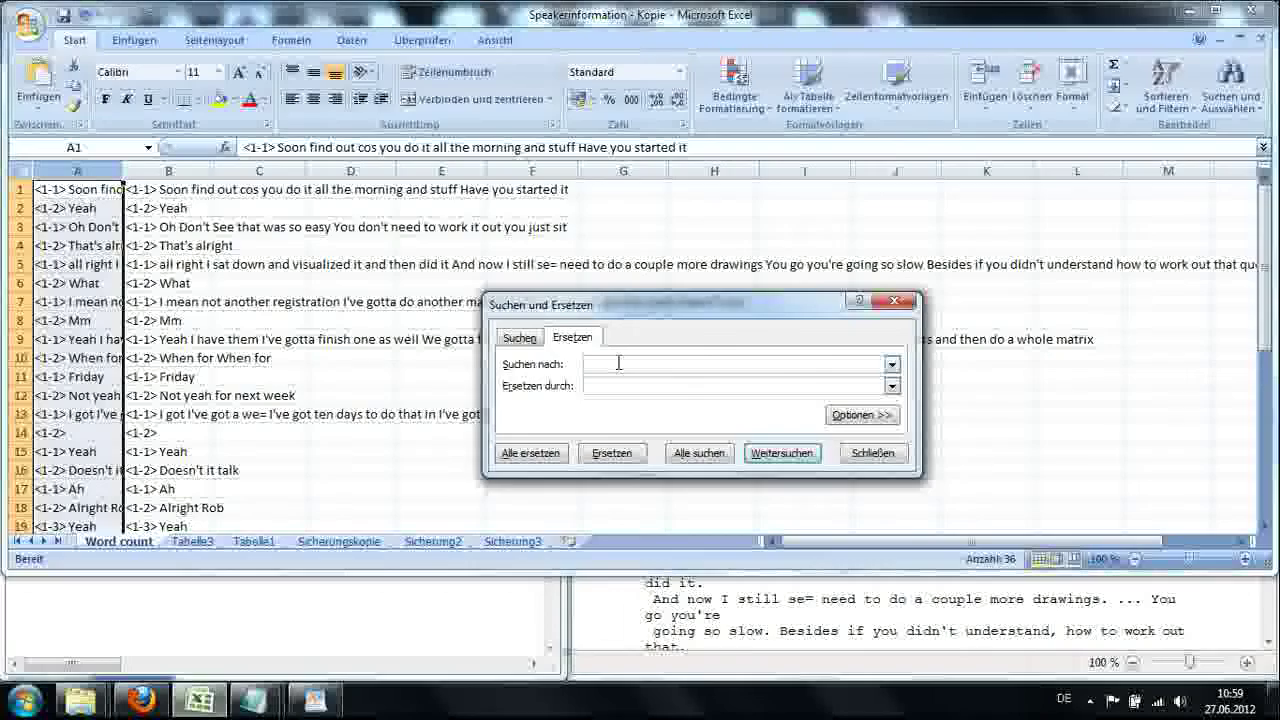
type("*")
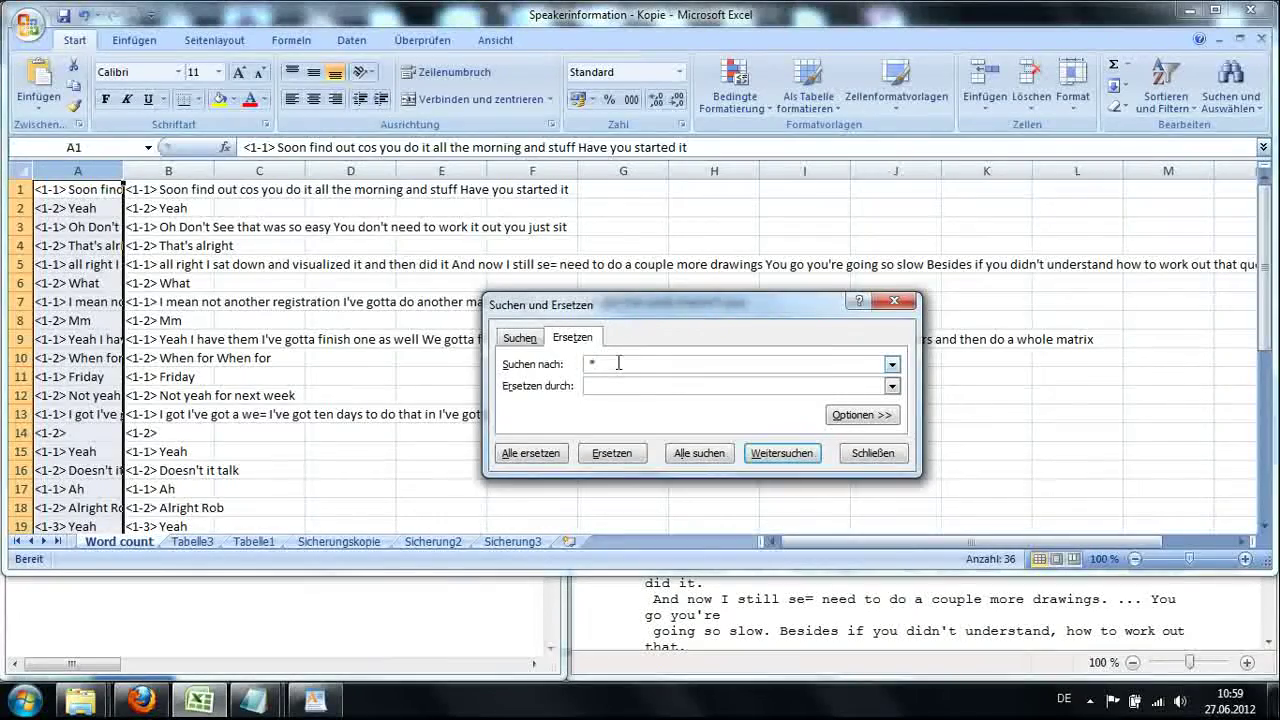
left_click(545, 455)
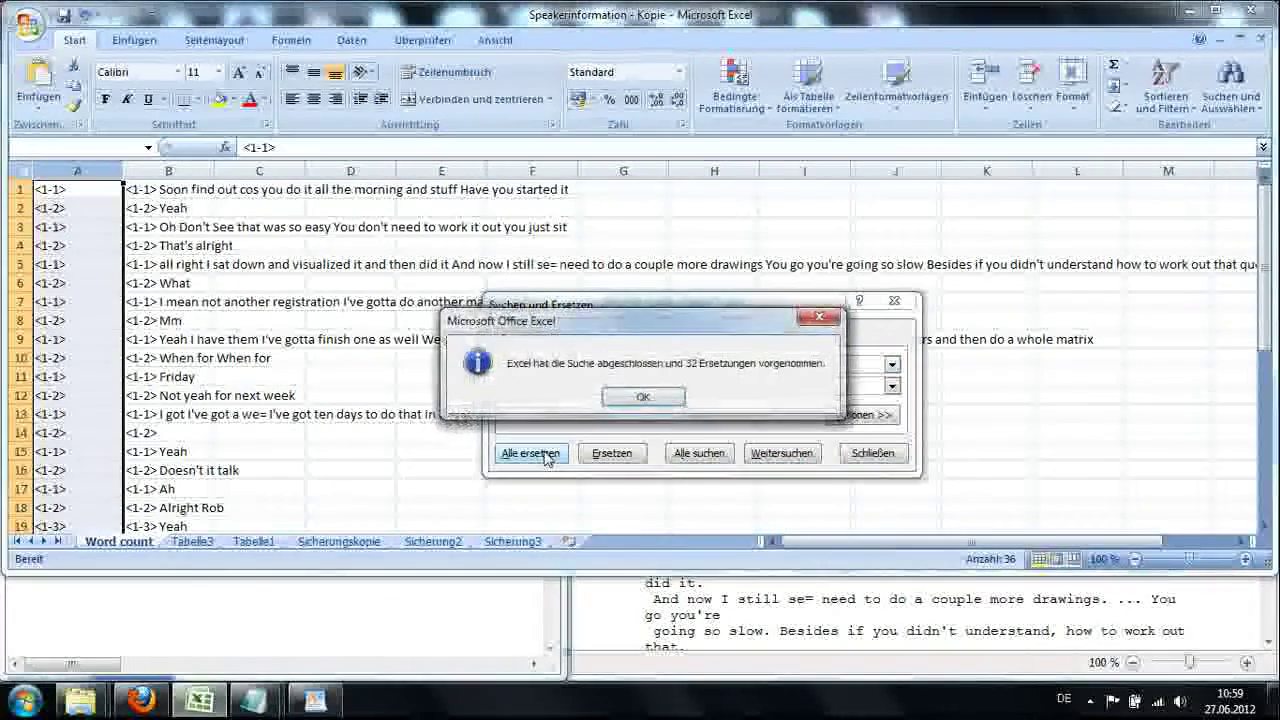
left_click(643, 398)
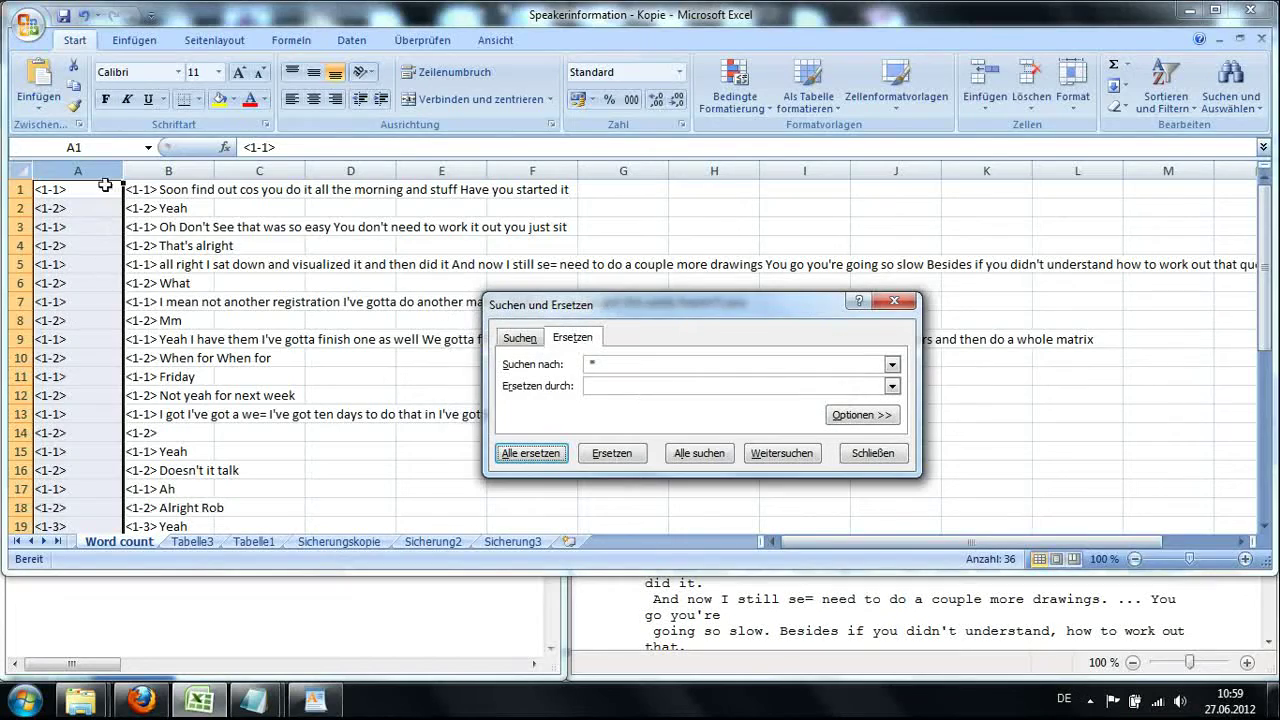
left_click_drag(120, 171, 77, 171)
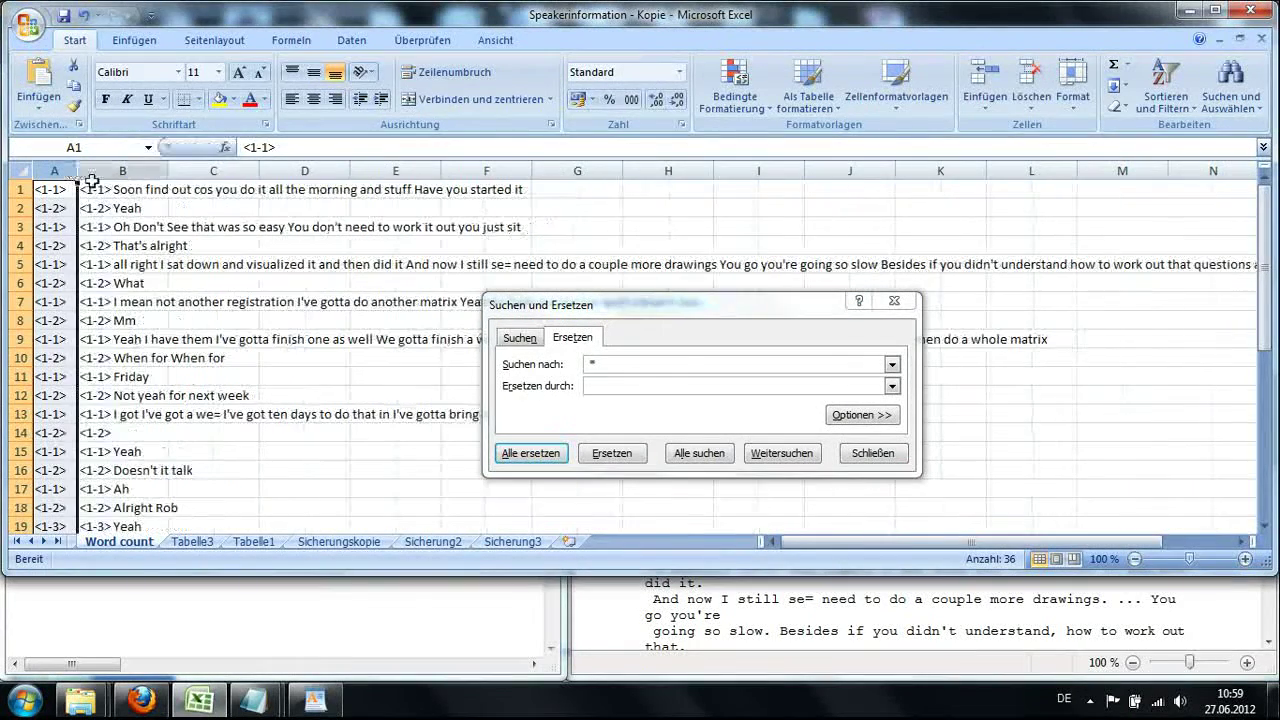
Copy the whole WENN word-count formula from the wordcount text file and paste it into cell C1 of the Word count sheet.
left_click(187, 190)
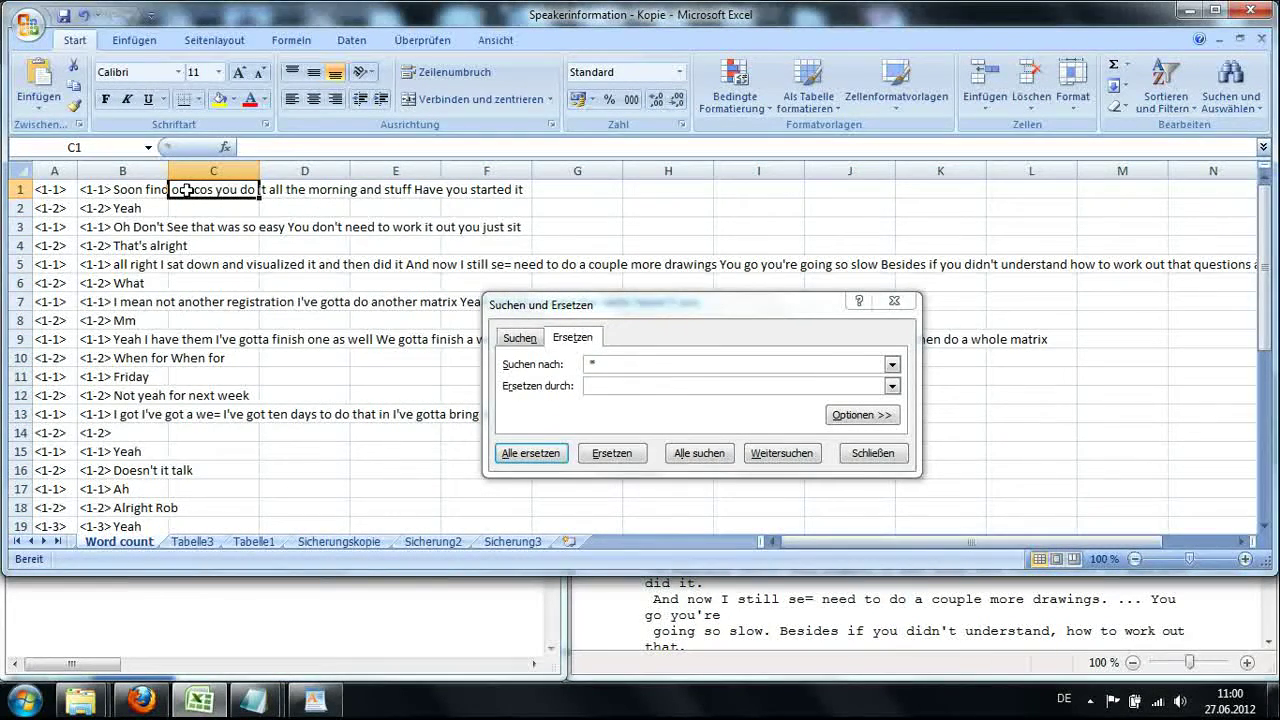
mouse_move(255, 705)
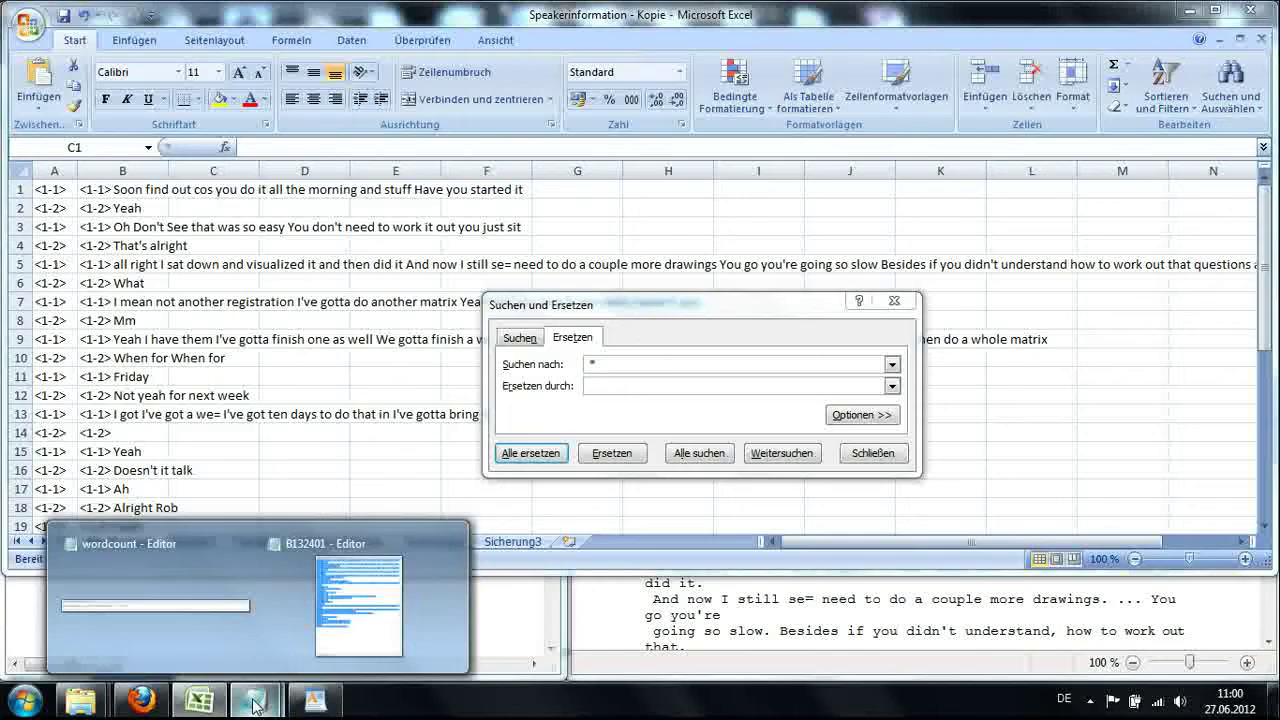
left_click(220, 600)
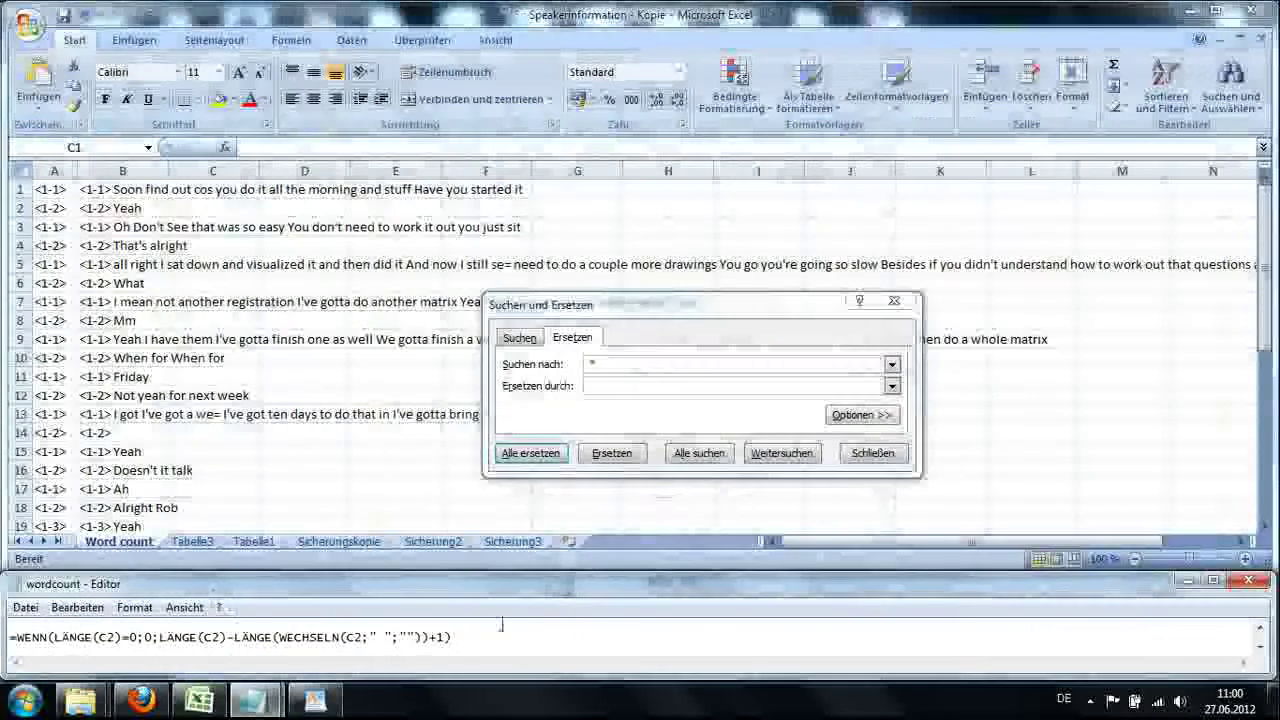
left_click_drag(455, 637, 14, 635)
key("ctrl+c")
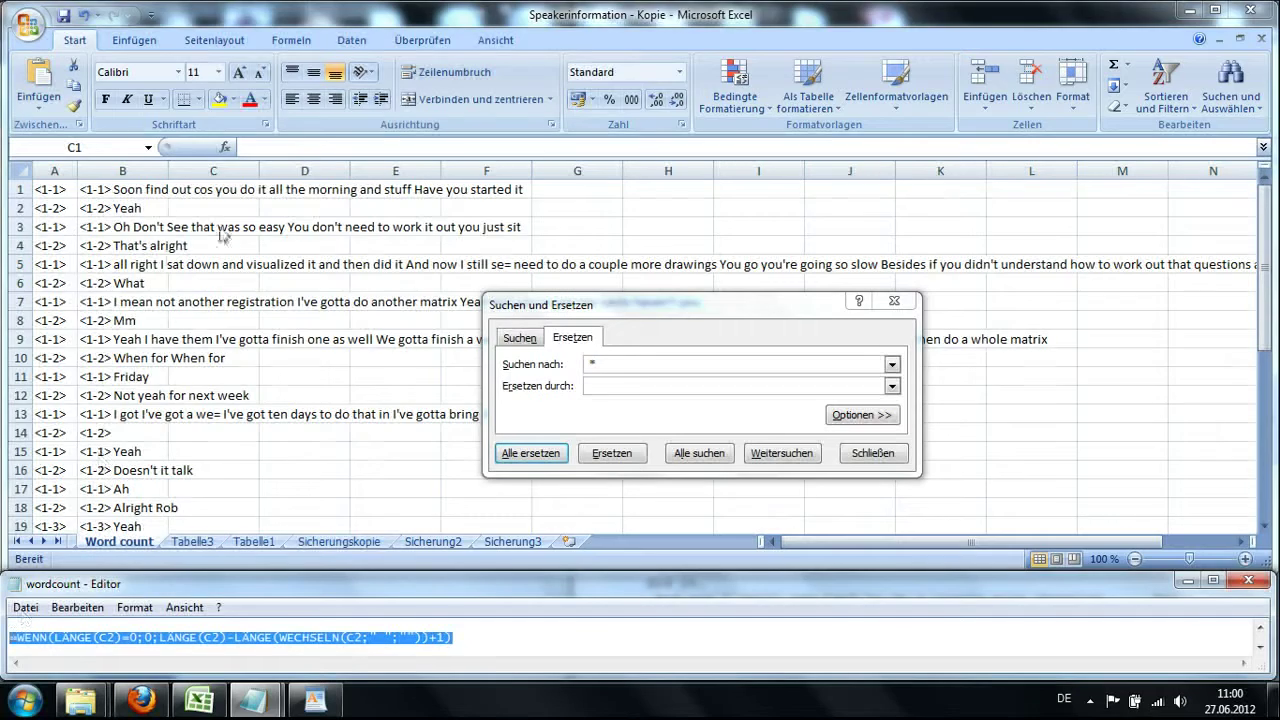
left_click(203, 193)
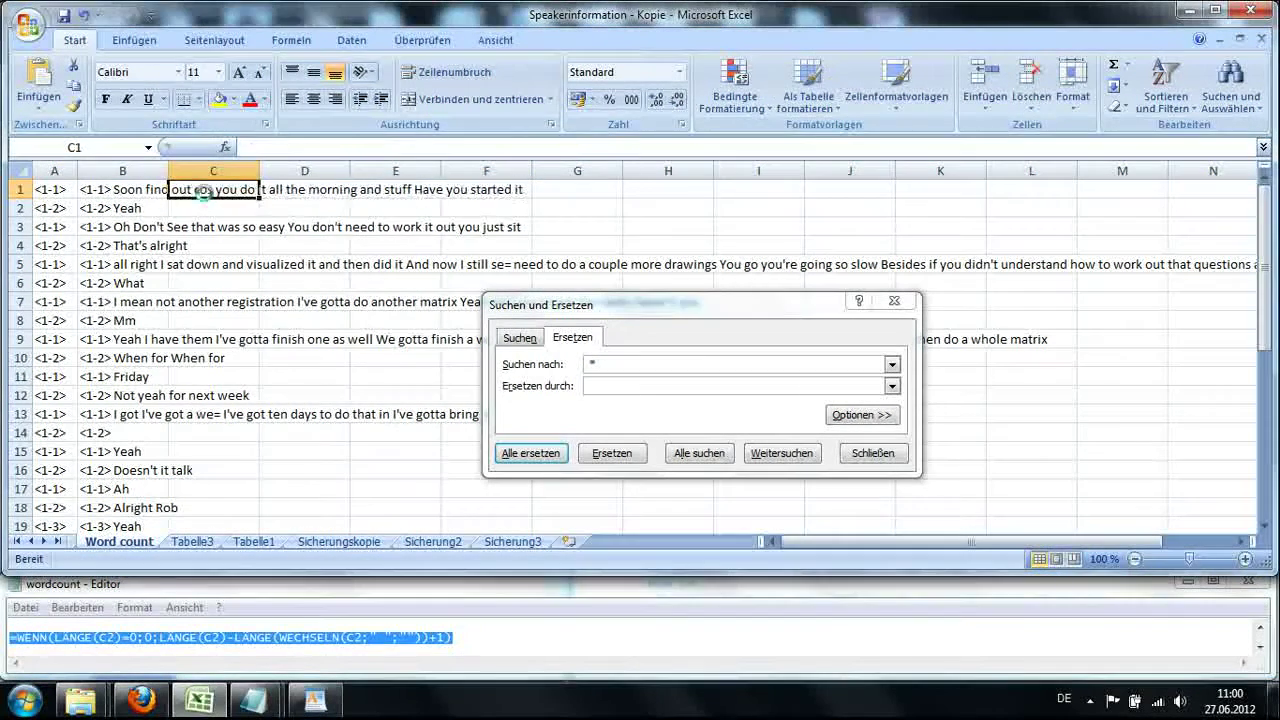
key("ctrl+v")
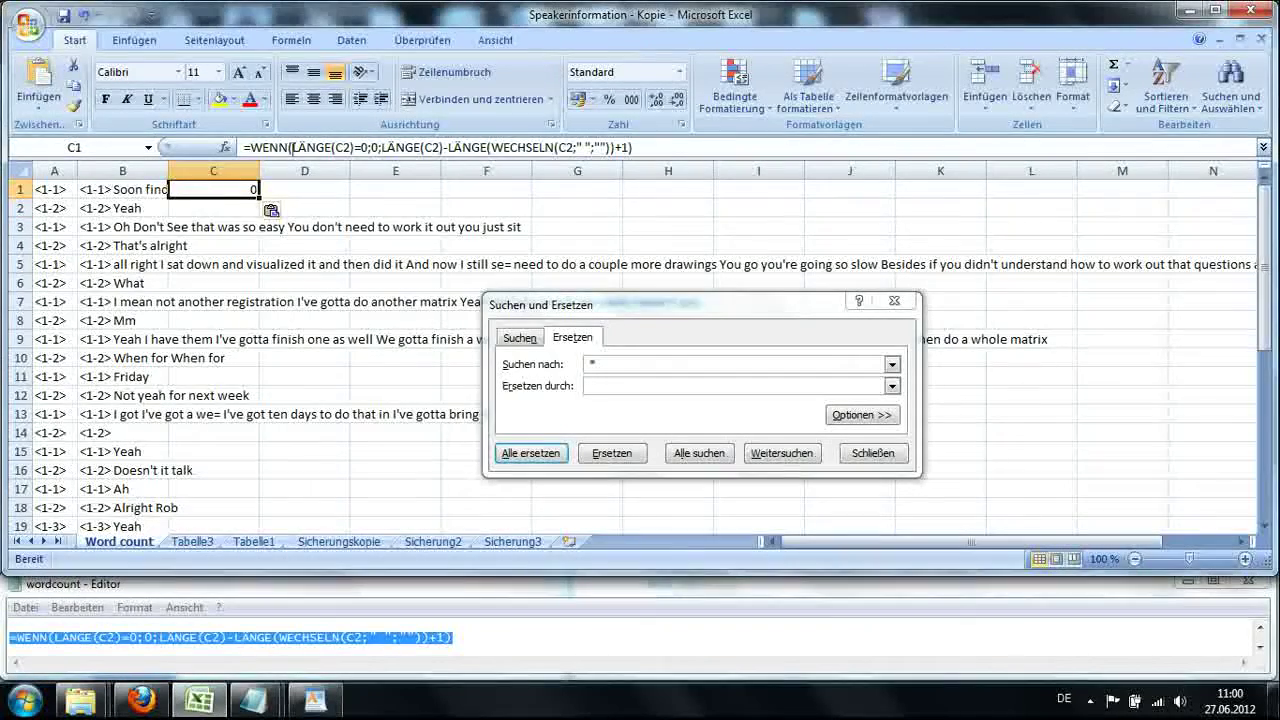
Change all three C2 references in the C1 formula to B1.
left_click(344, 148)
key("BackSpace")
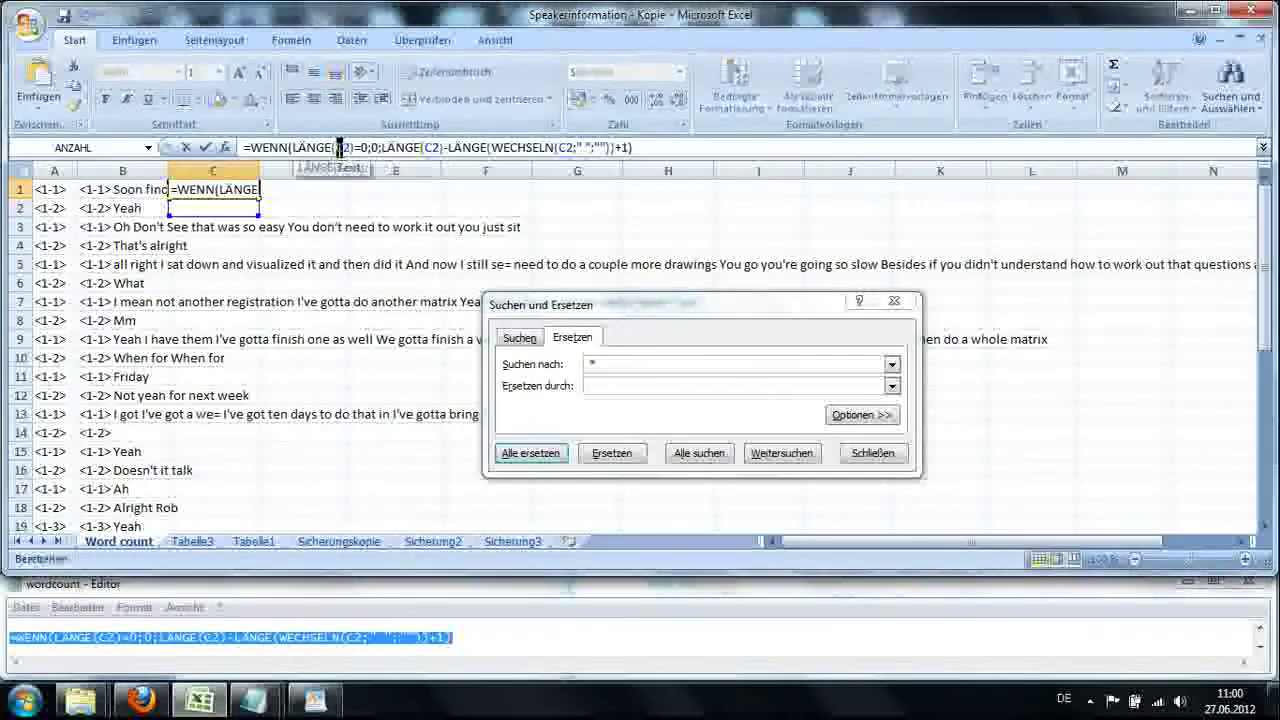
type("B")
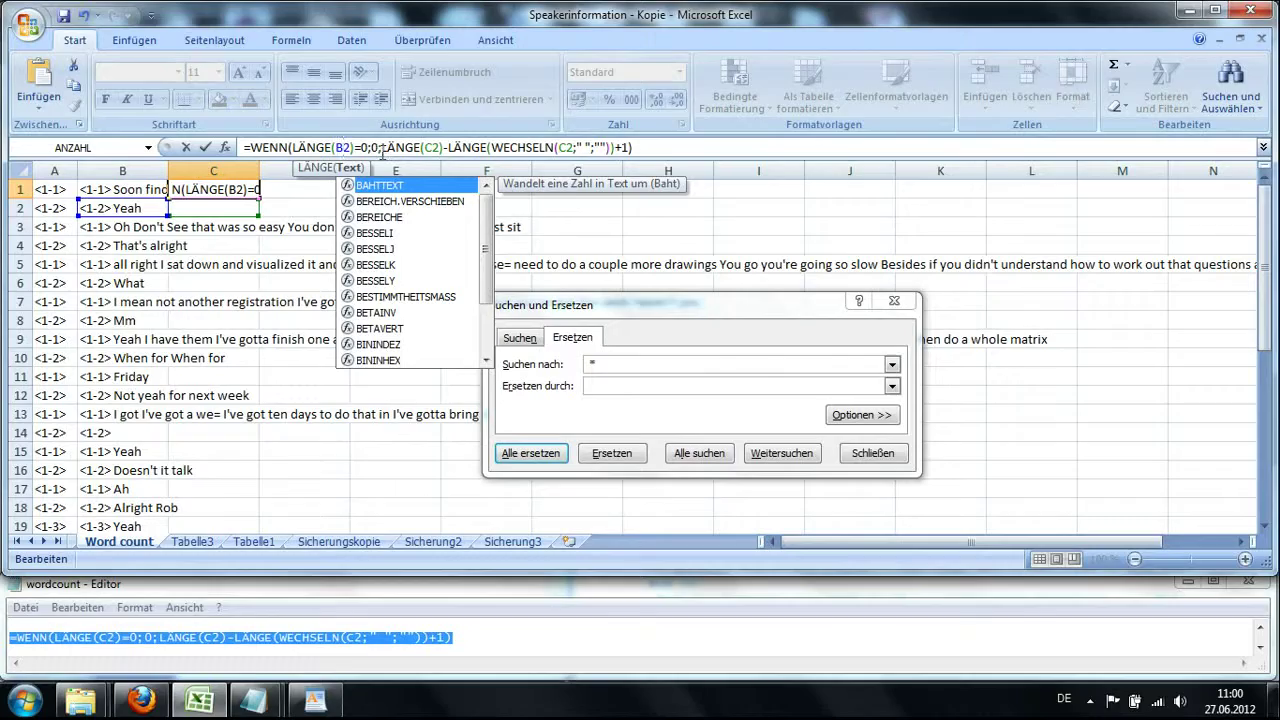
key("BackSpace")
type("1")
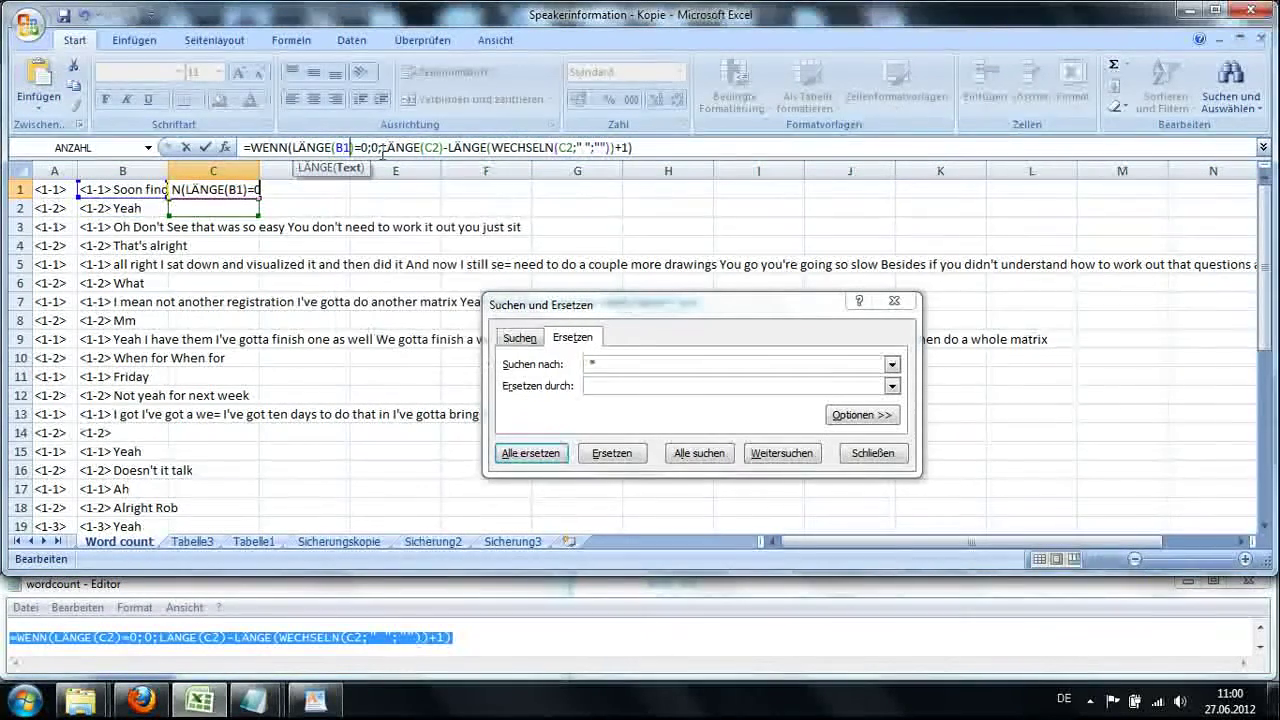
double_click(432, 147)
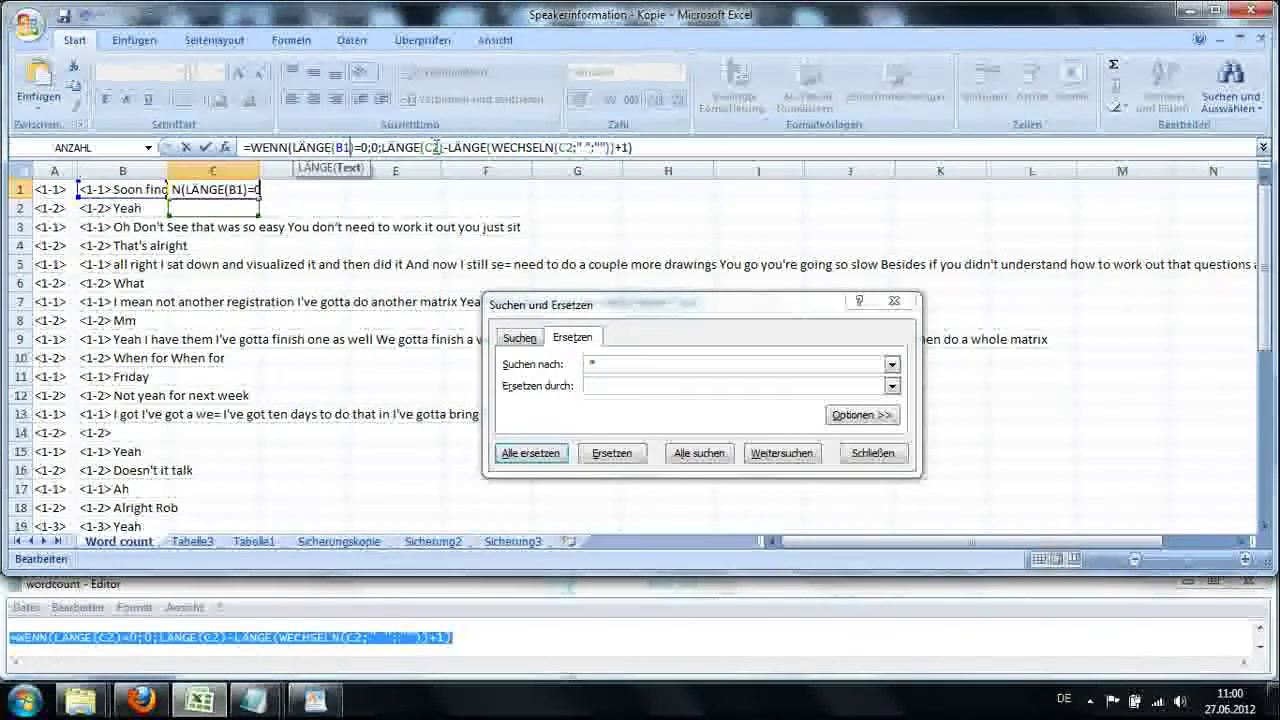
type("B1")
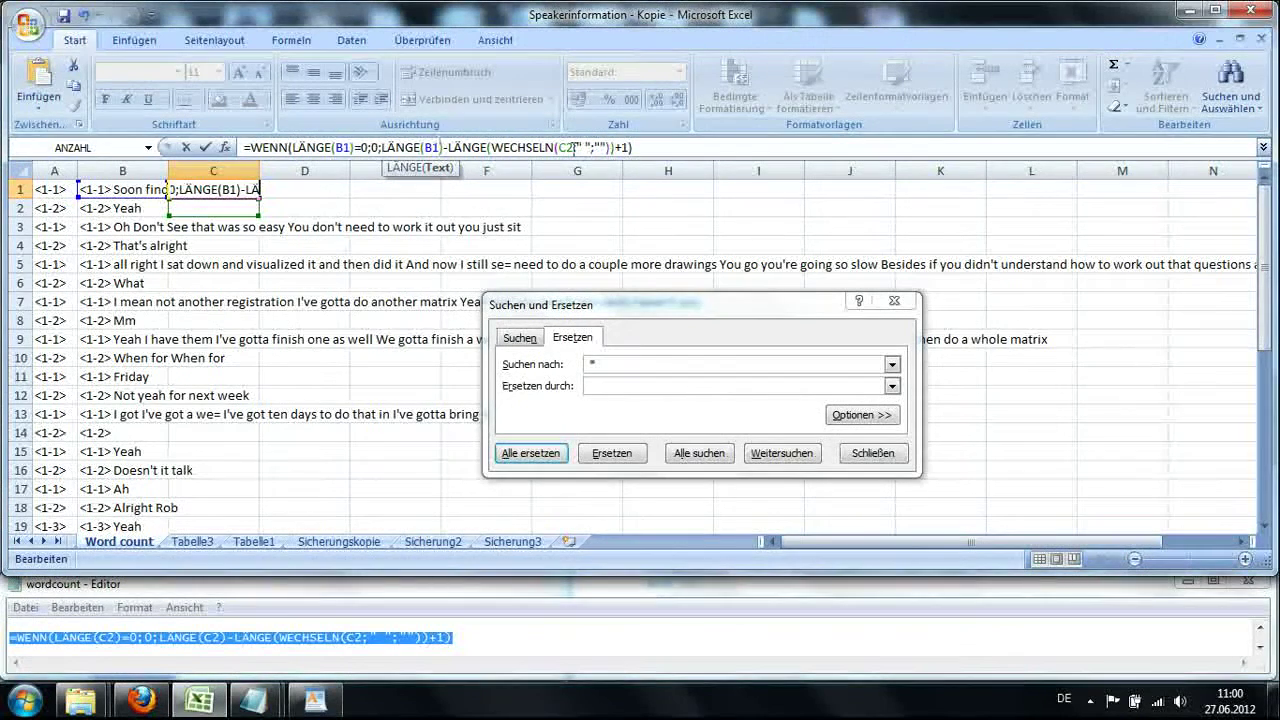
double_click(567, 147)
type("B1")
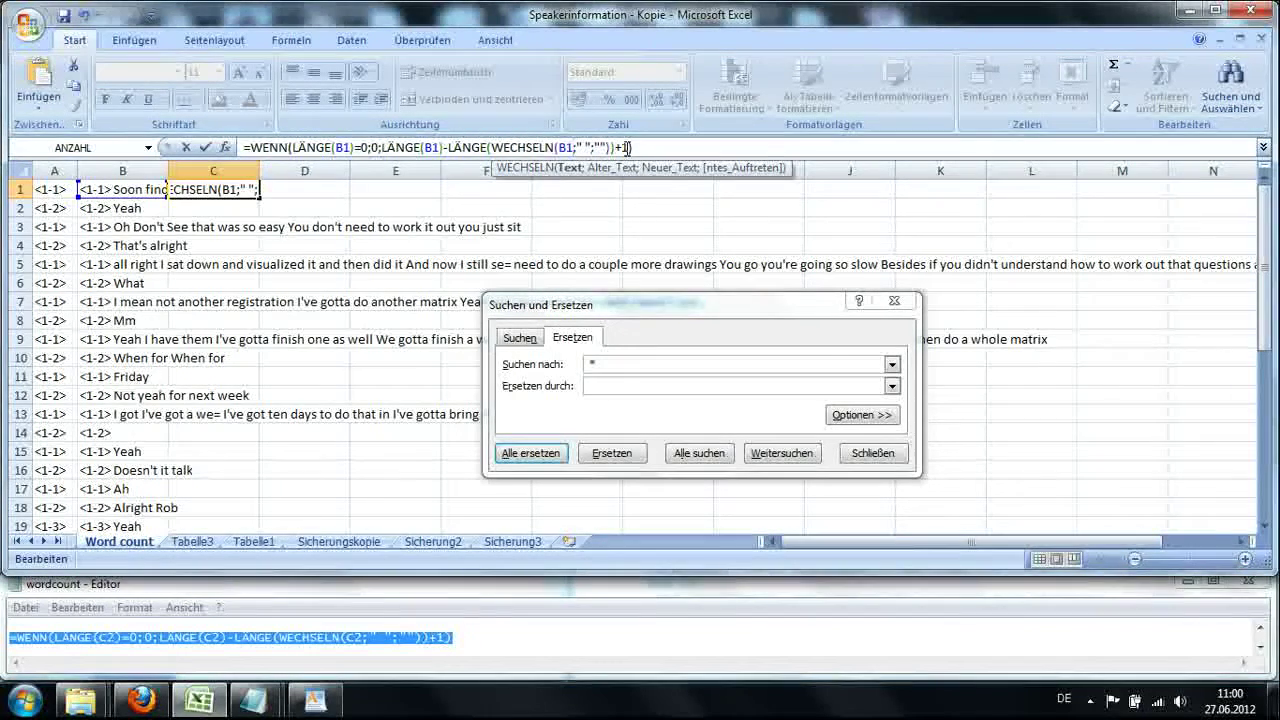
Remove the +1 from the end of the C1 formula and accept it.
left_click(626, 147)
key("BackSpace")
key("BackSpace")
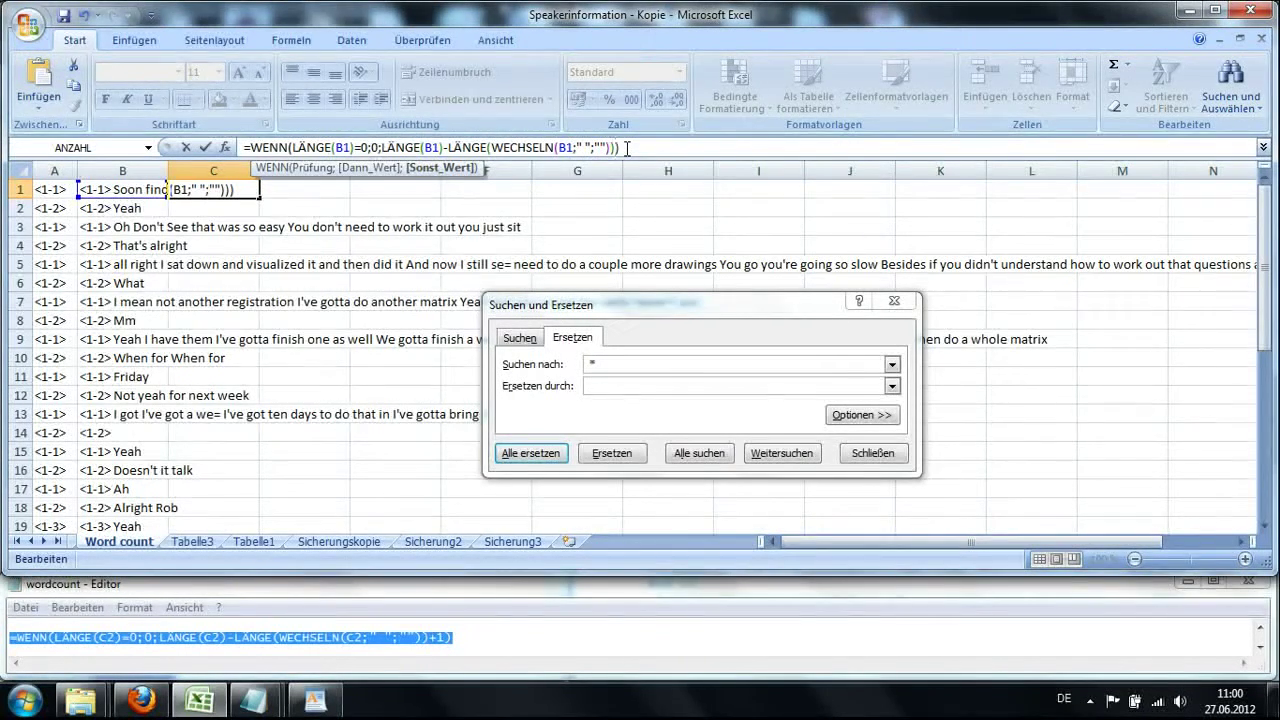
key("Return")
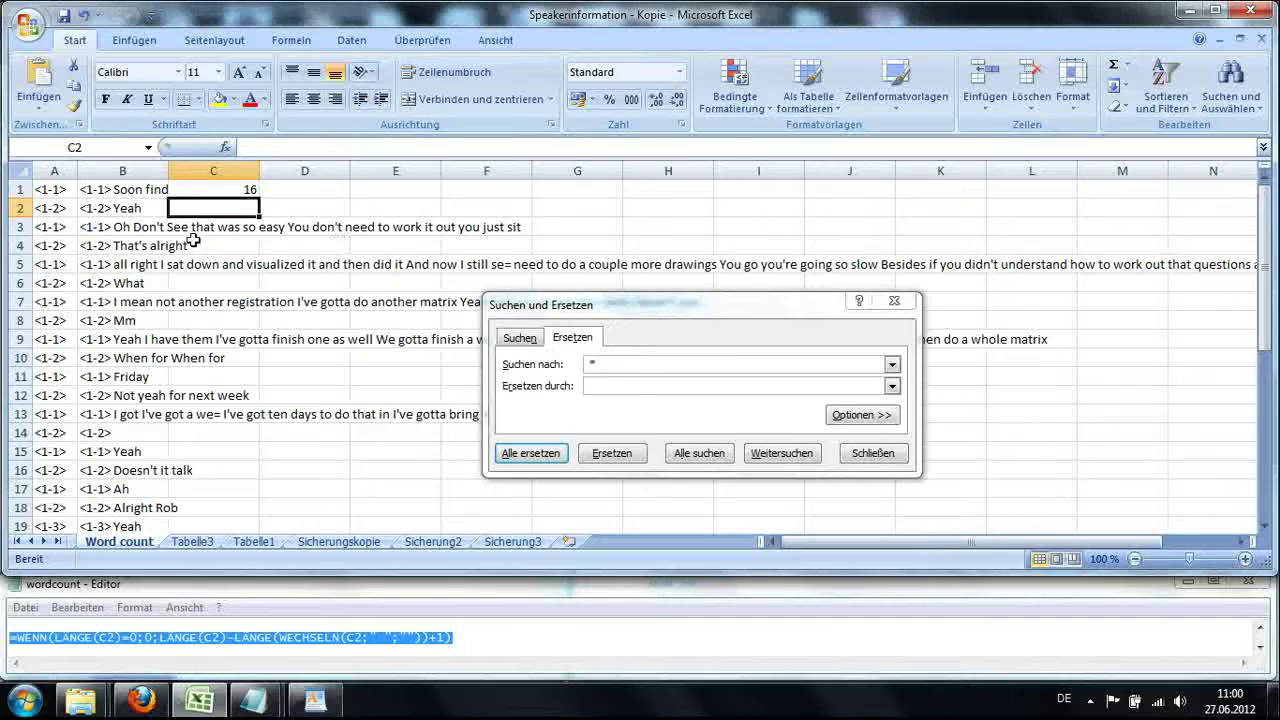
Check the utterance in B1 against the count in C1, and widen column B to fit the whole first utterance.
left_click(140, 192)
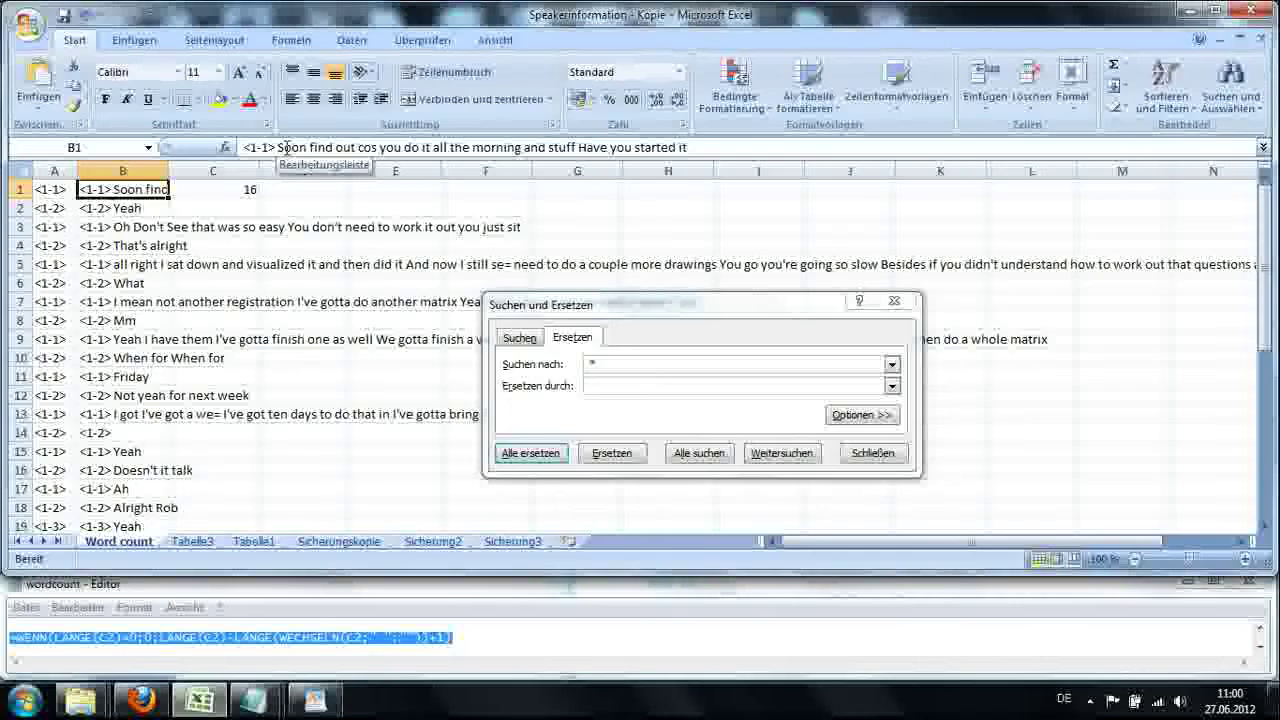
left_click(289, 147)
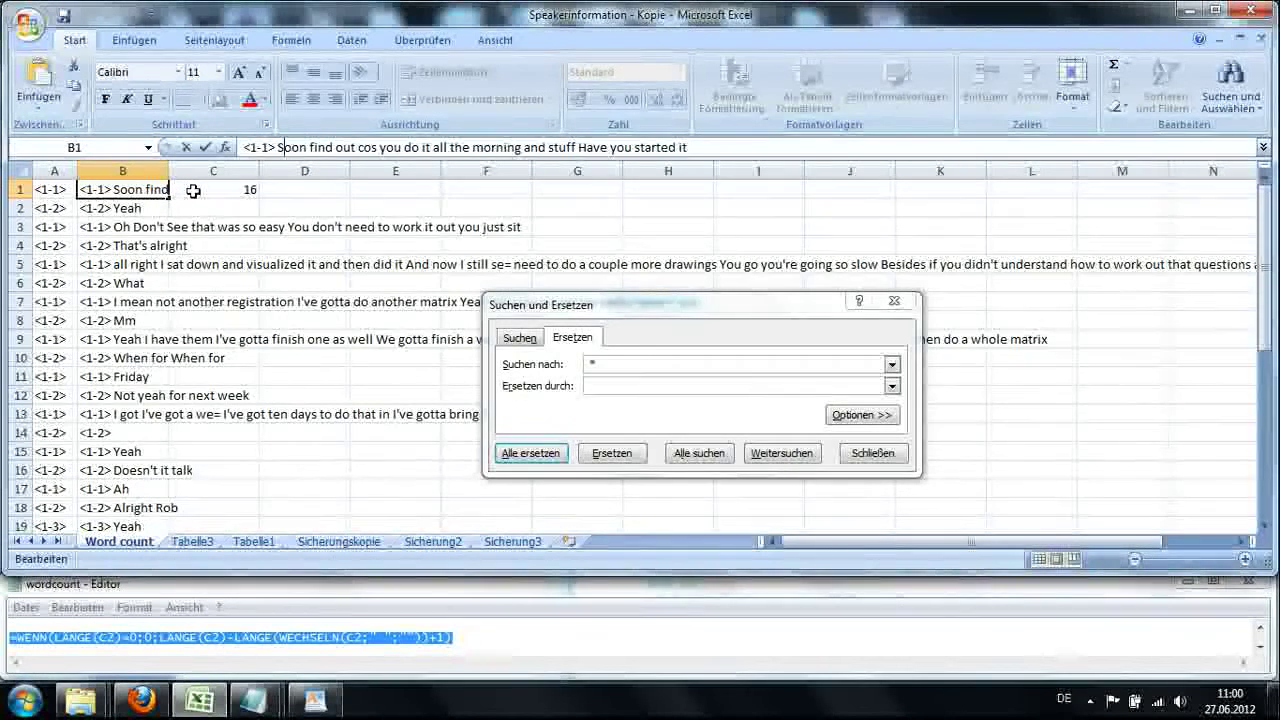
left_click(193, 190)
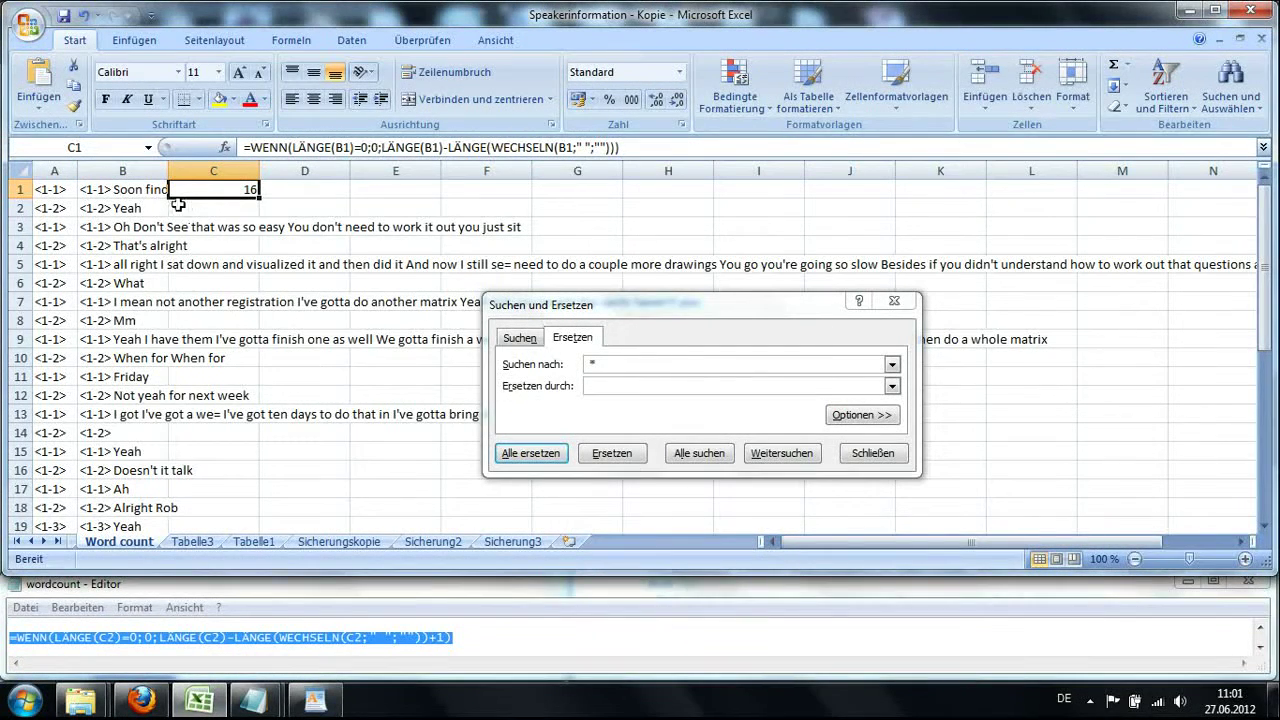
left_click(145, 190)
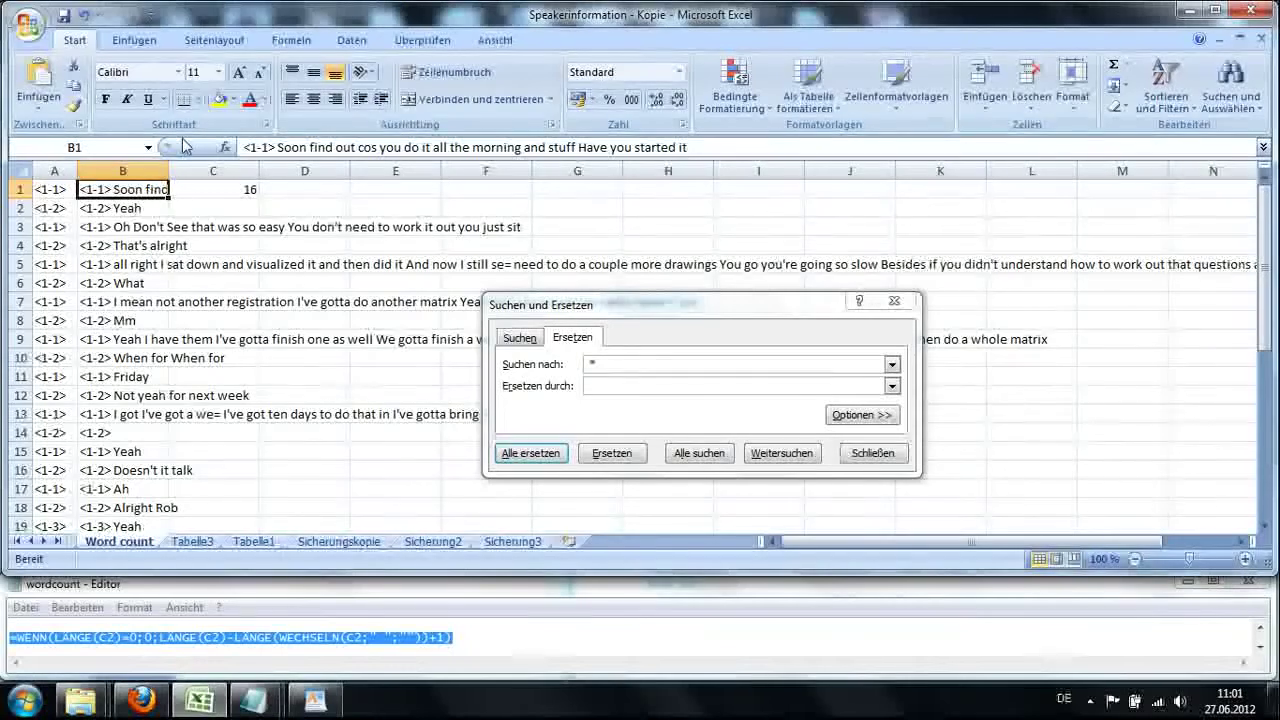
left_click(152, 160)
left_click_drag(158, 167, 543, 167)
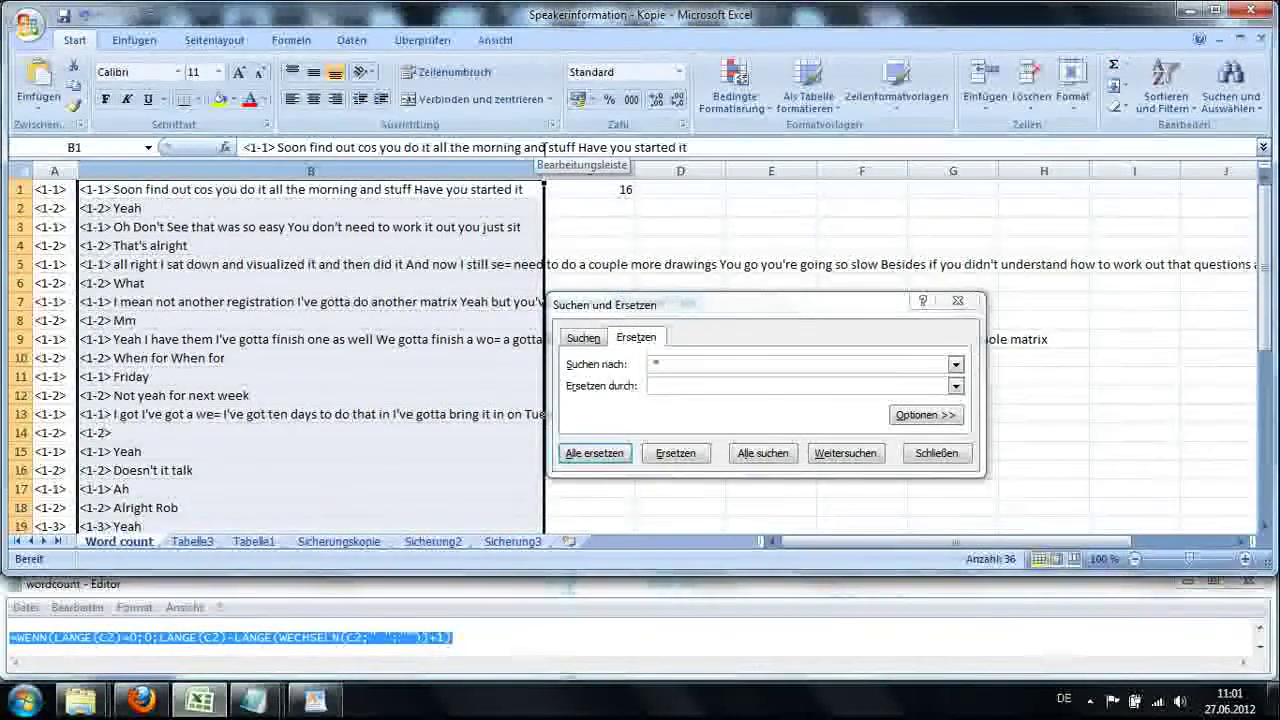
Copy the utterance in B1 to D1, then copy the range B1:B4 over it from D1 down.
left_click(131, 190)
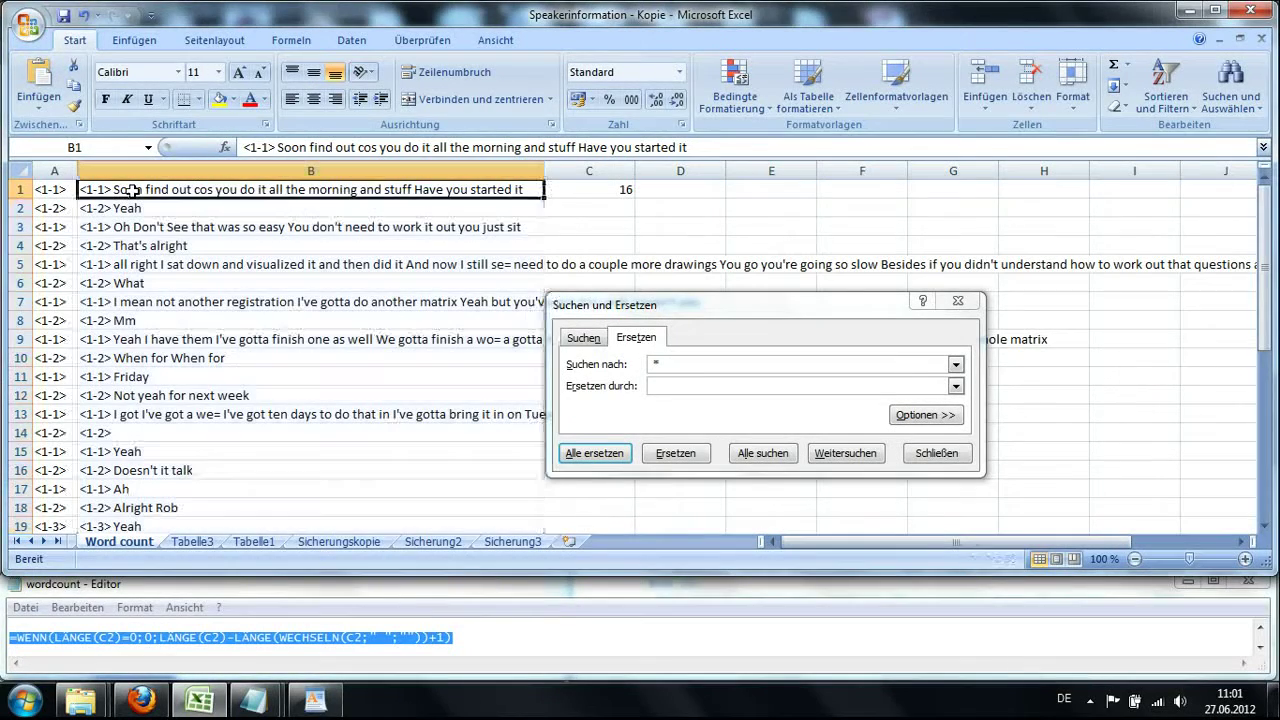
key("ctrl+c")
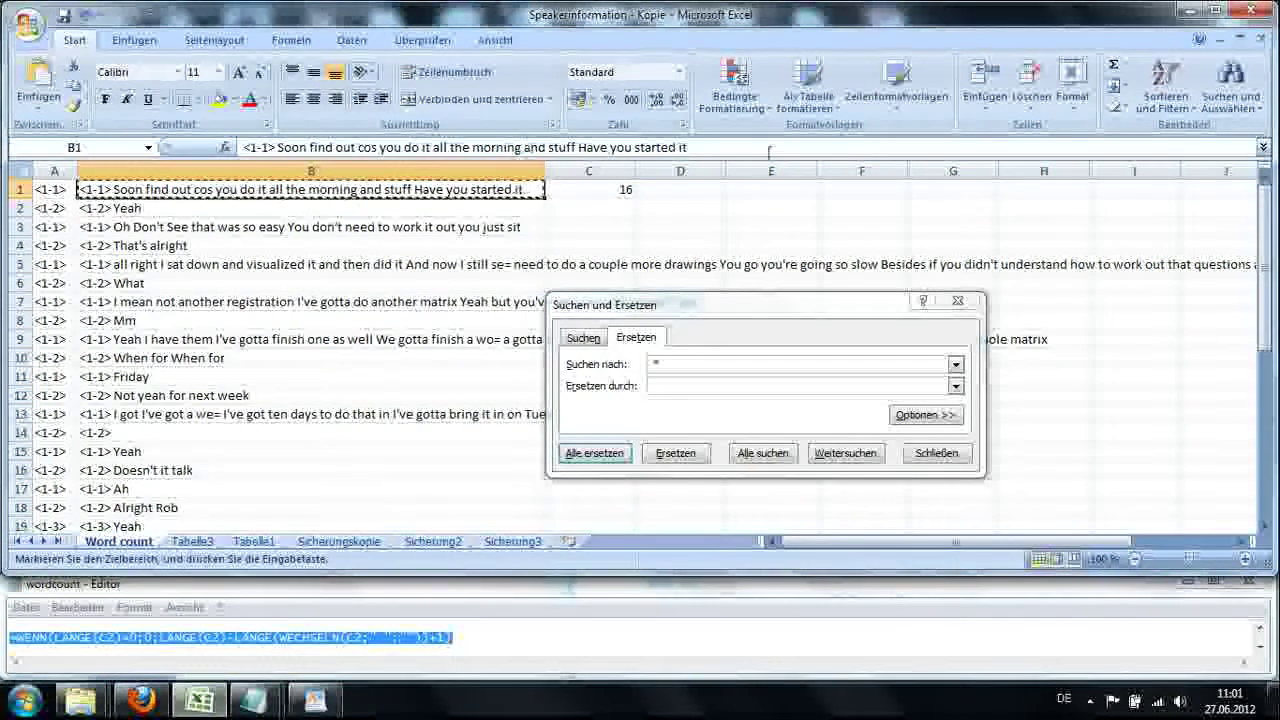
left_click(677, 189)
key("ctrl+v")
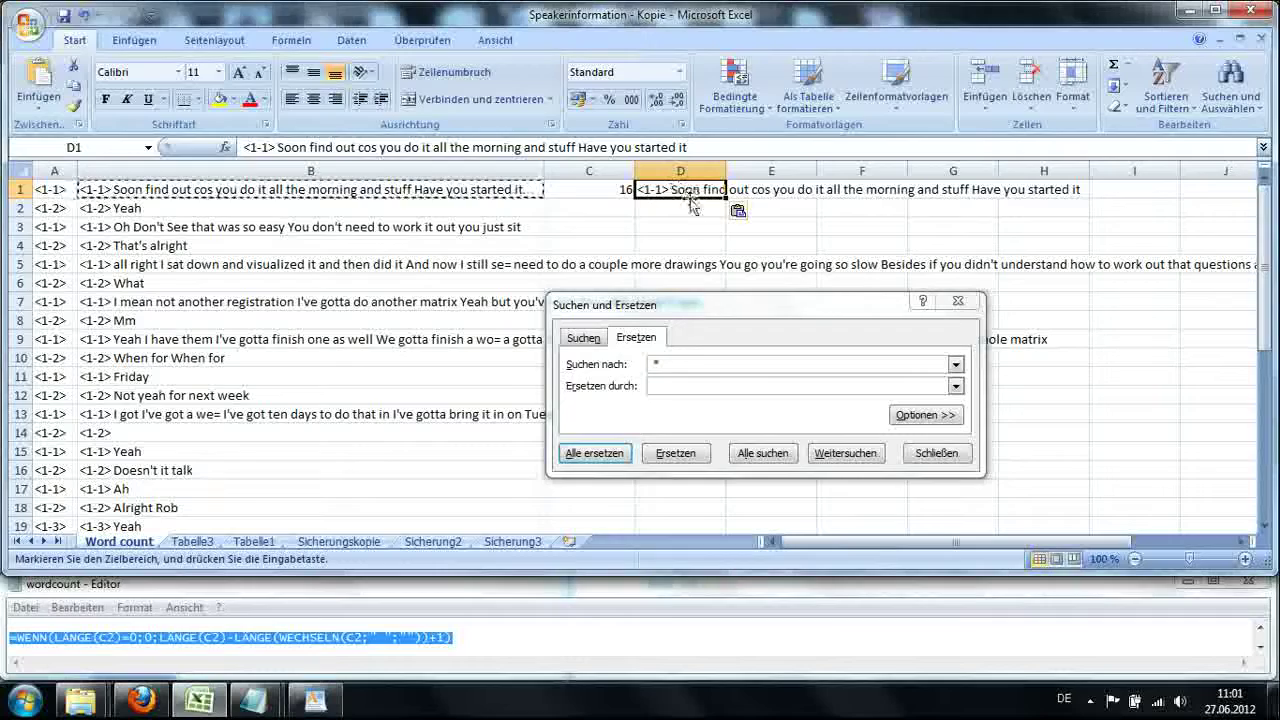
left_click_drag(522, 189, 508, 240)
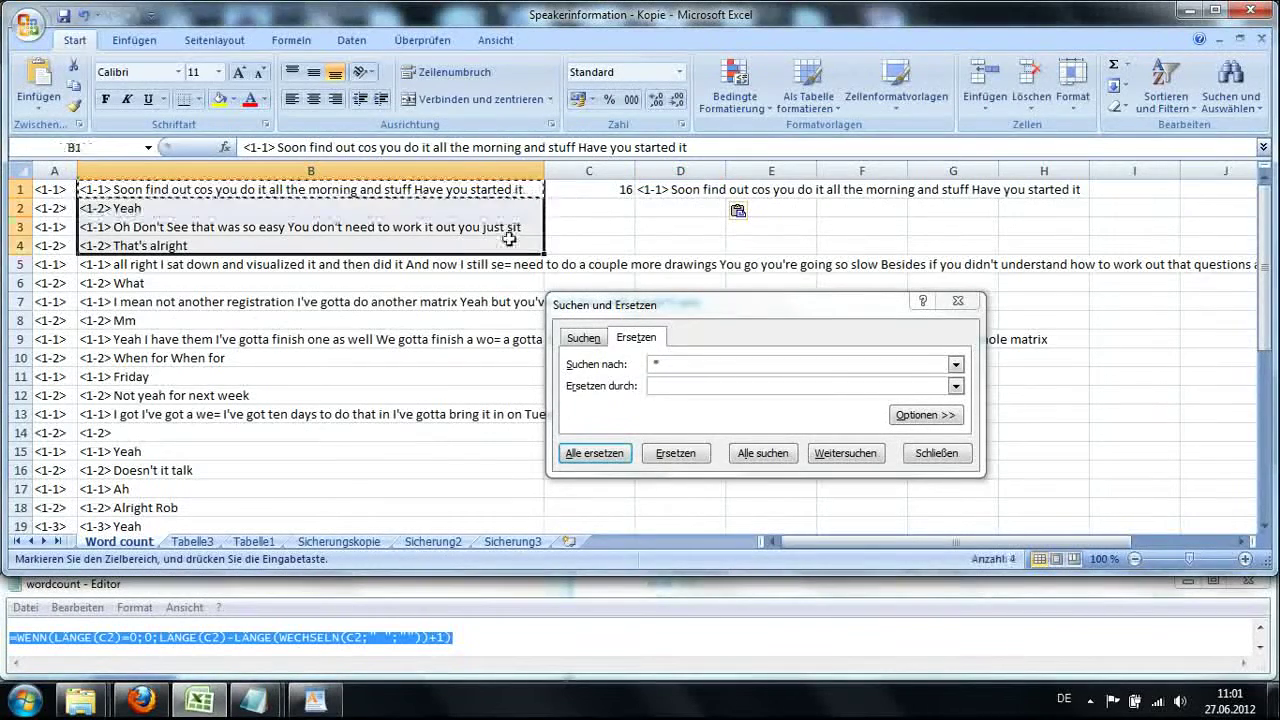
key("ctrl+c")
left_click(680, 189)
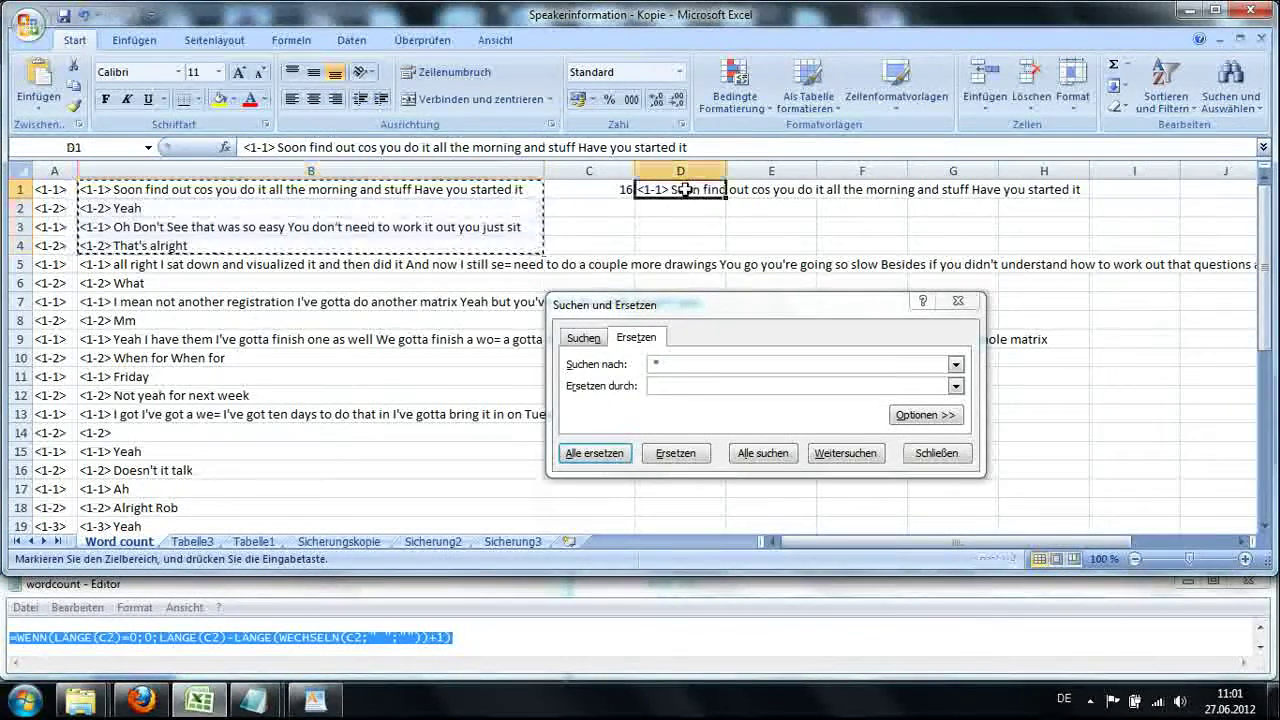
key("ctrl+v")
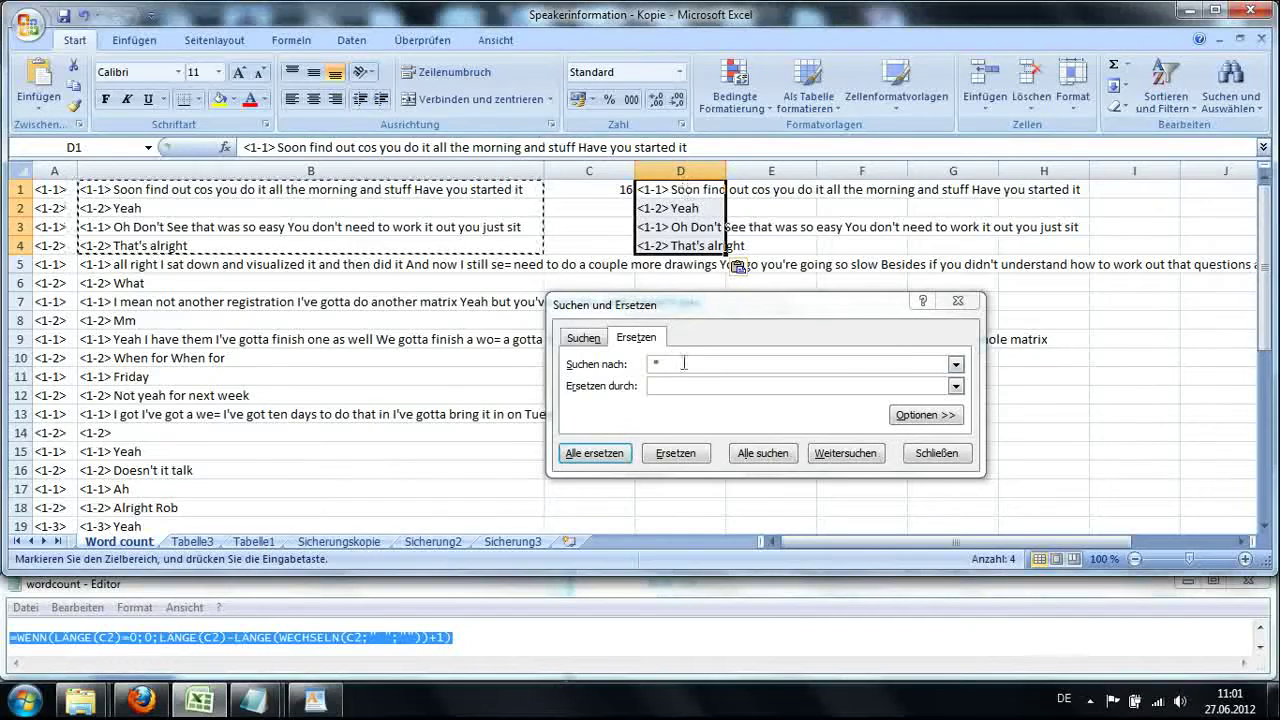
Replace every space in D1:D4 with nothing and close the Find and Replace dialog.
left_click(618, 375)
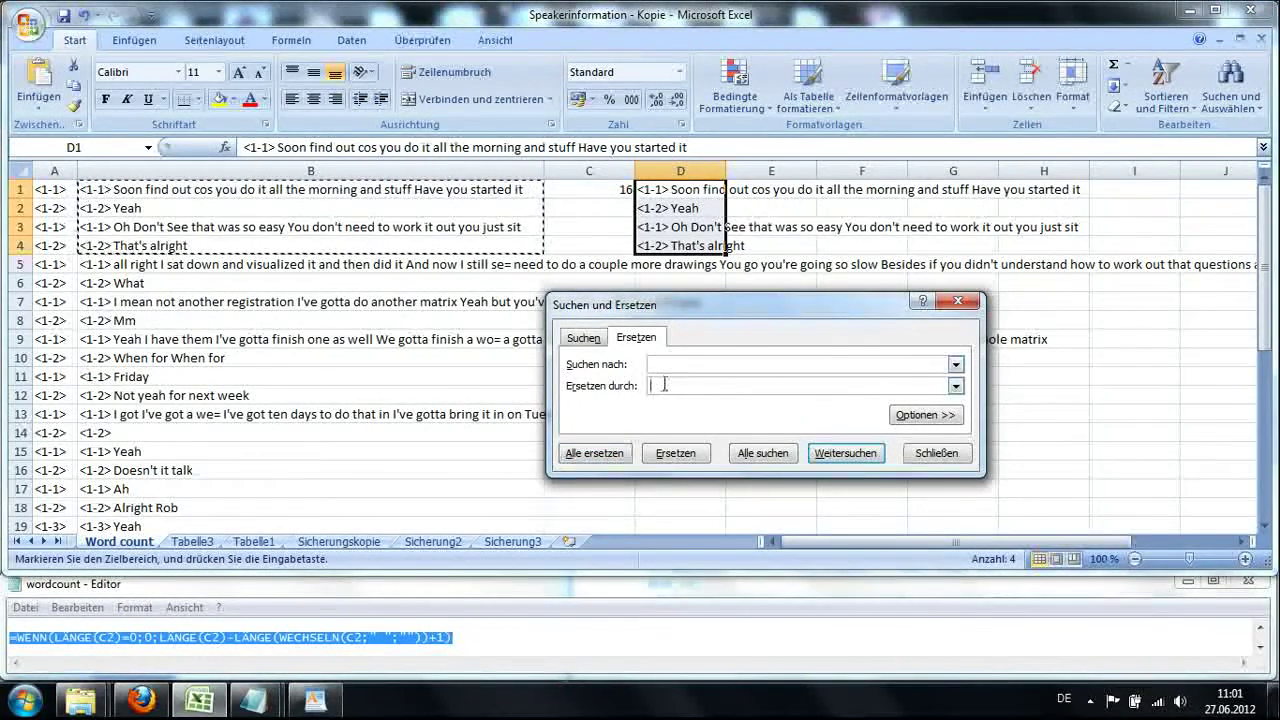
left_click(614, 456)
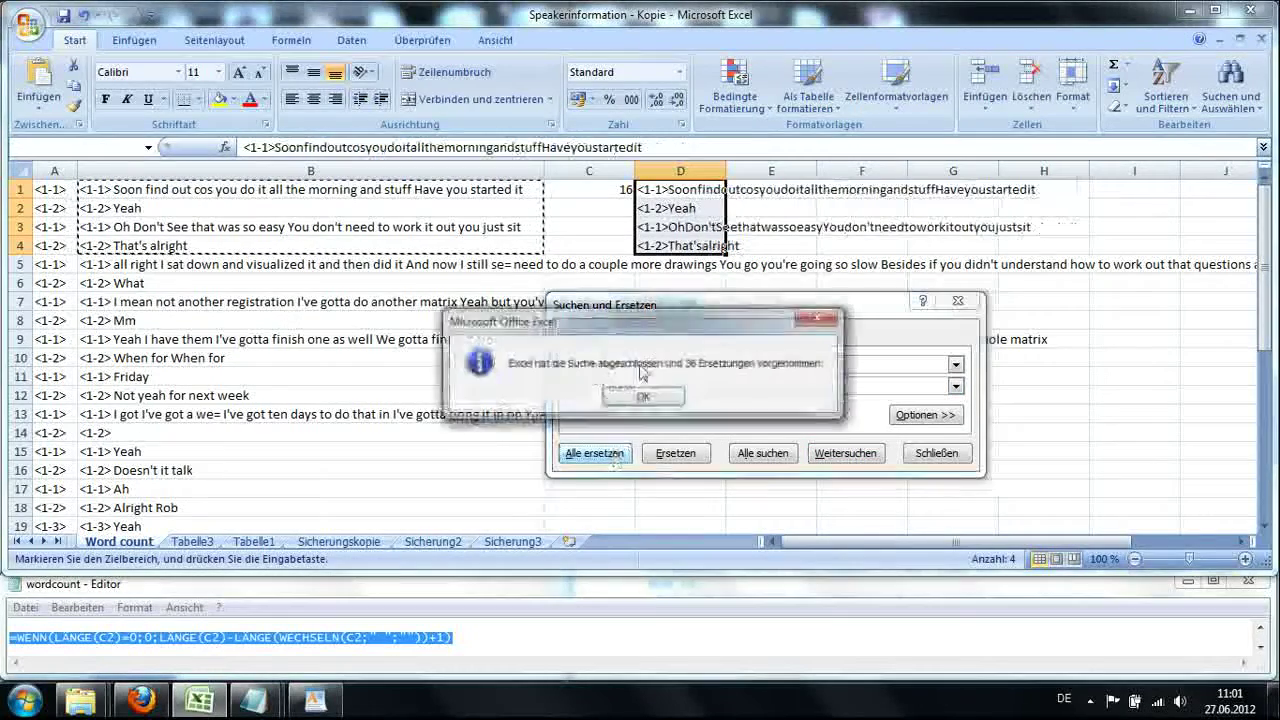
left_click(643, 397)
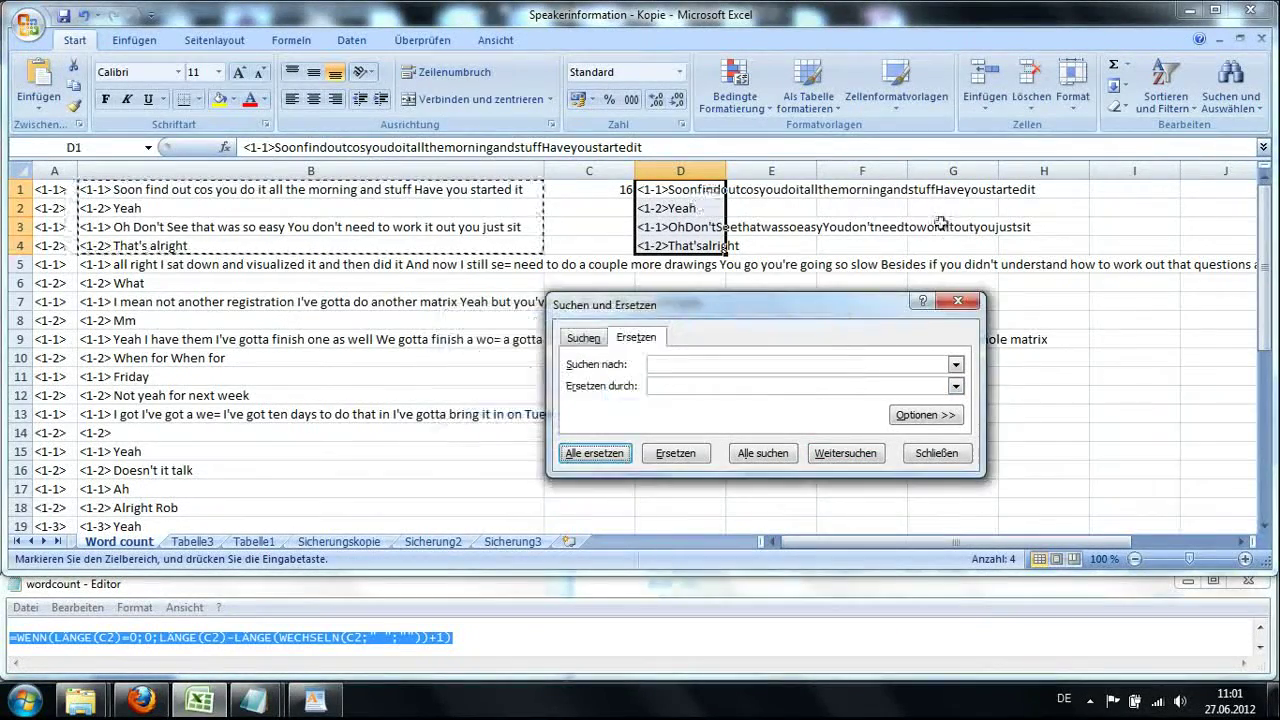
left_click(958, 305)
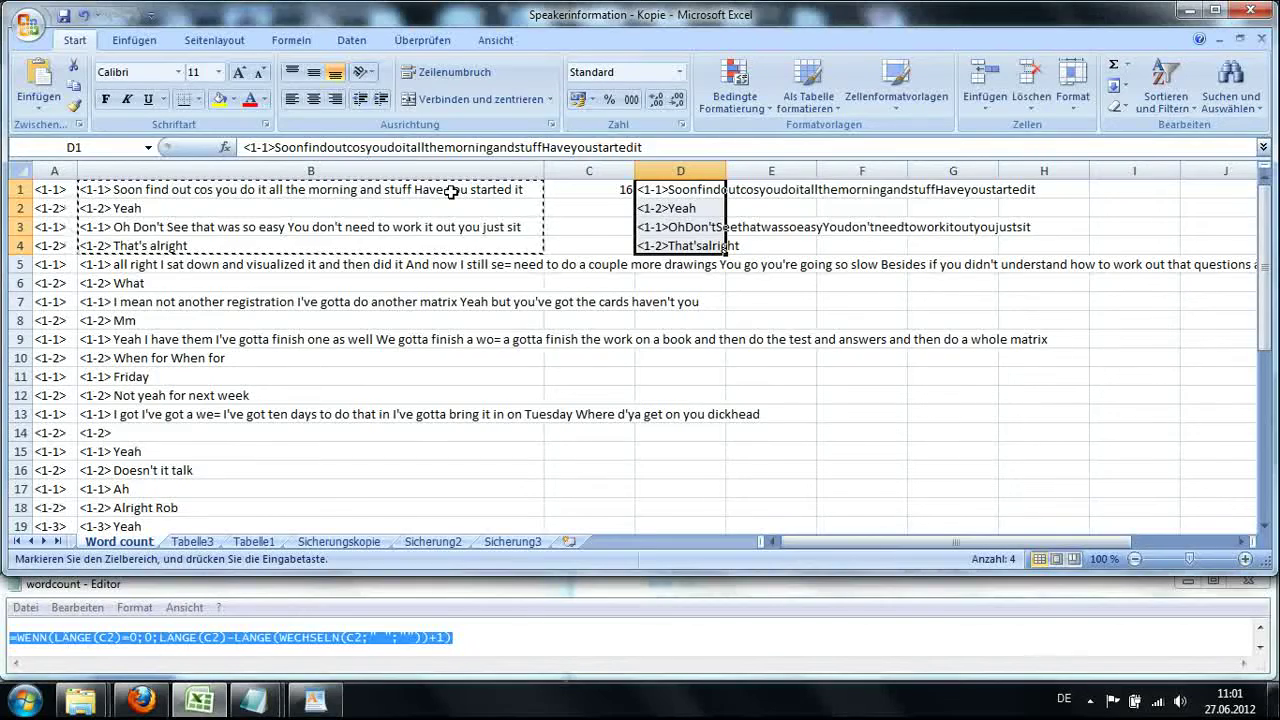
Compare B1 with its space-free copy in D1, then clear the contents of column D.
left_click(452, 192)
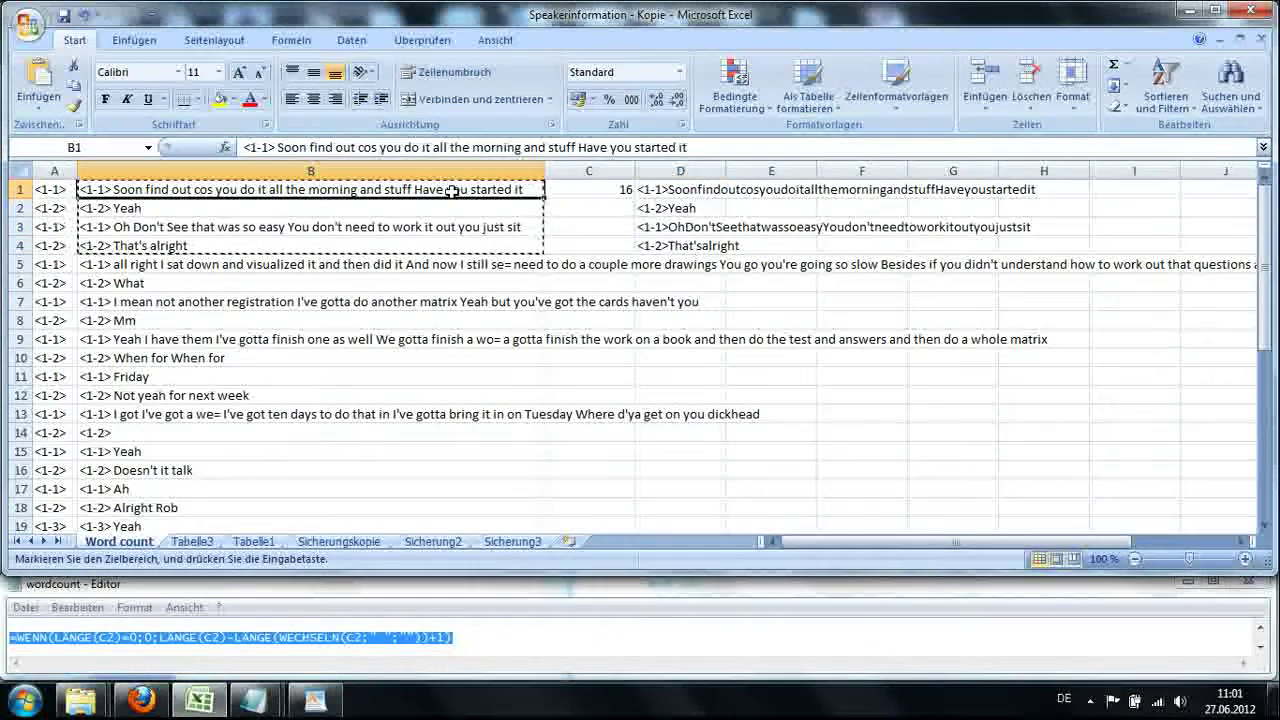
left_click(662, 192)
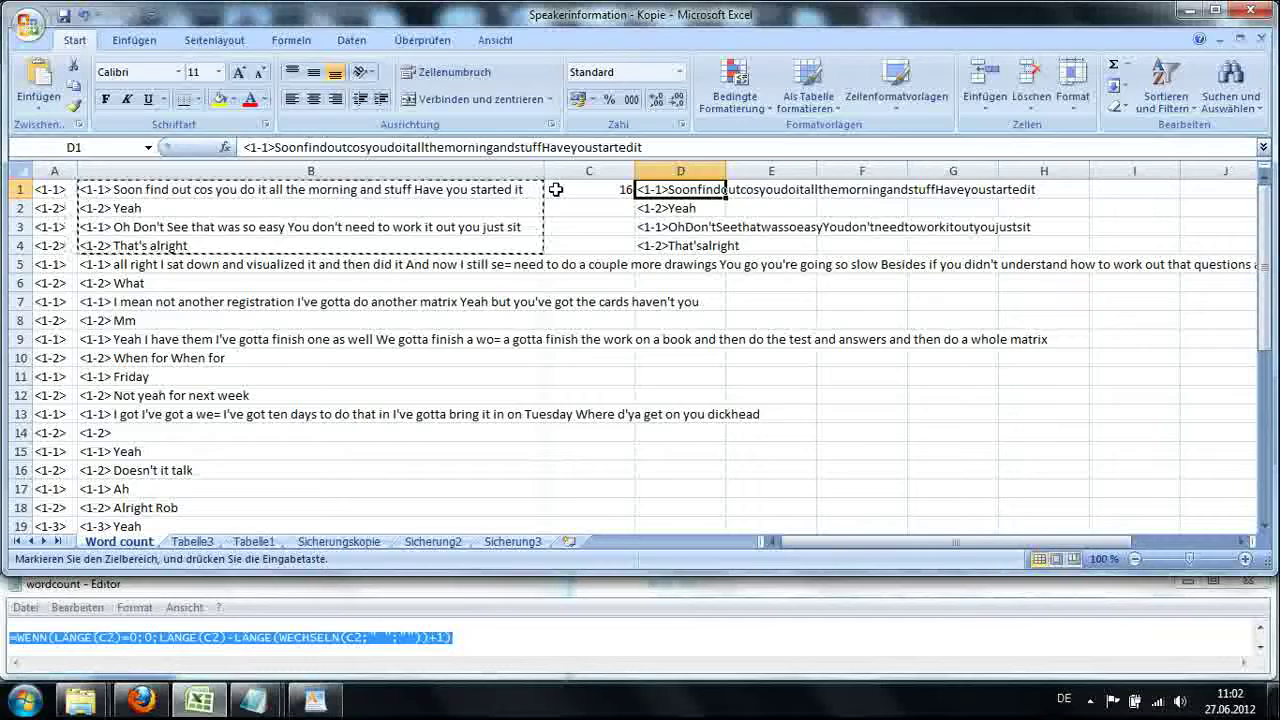
left_click(658, 170)
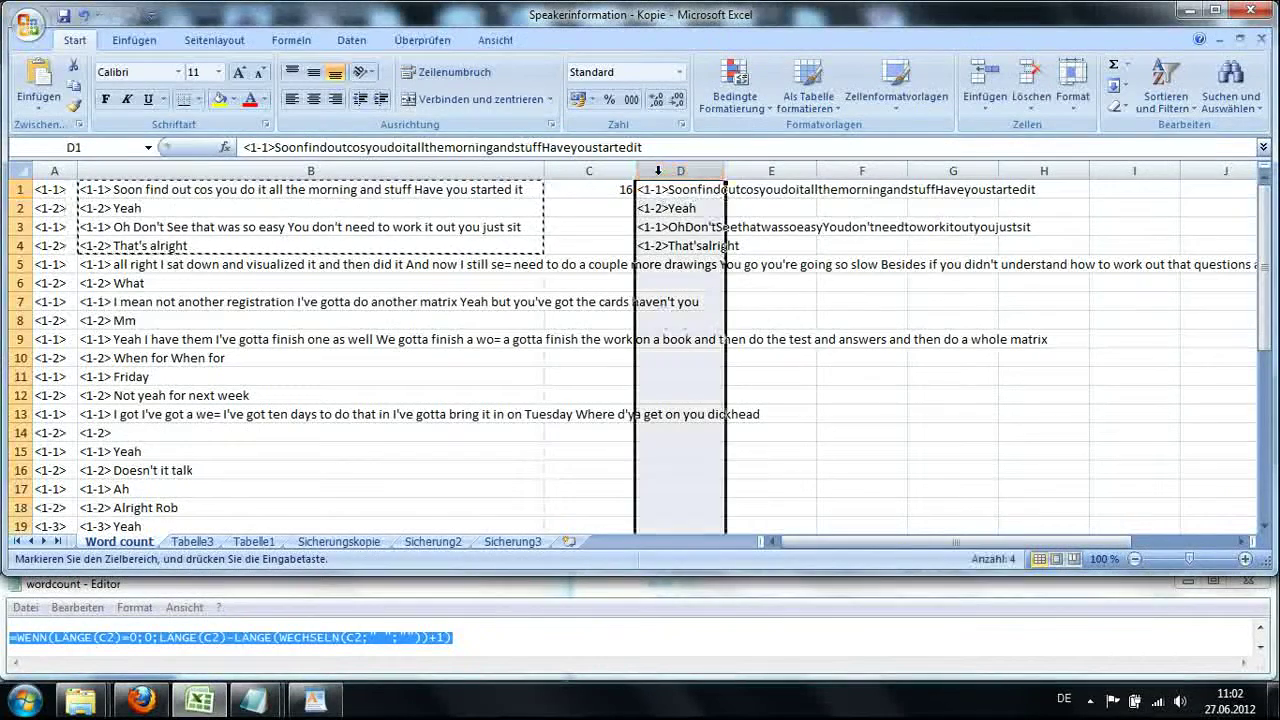
key("Delete")
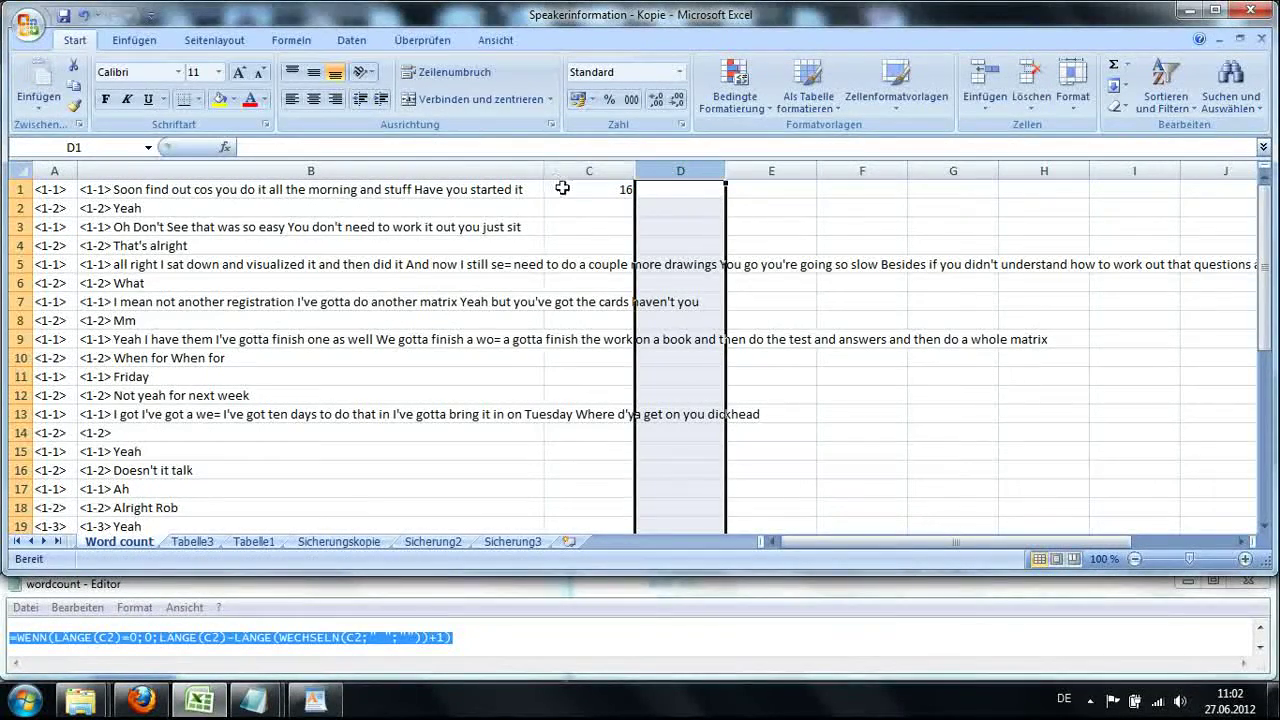
Fill the word-count formula from C1 down column C for all transcript rows.
left_click(565, 188)
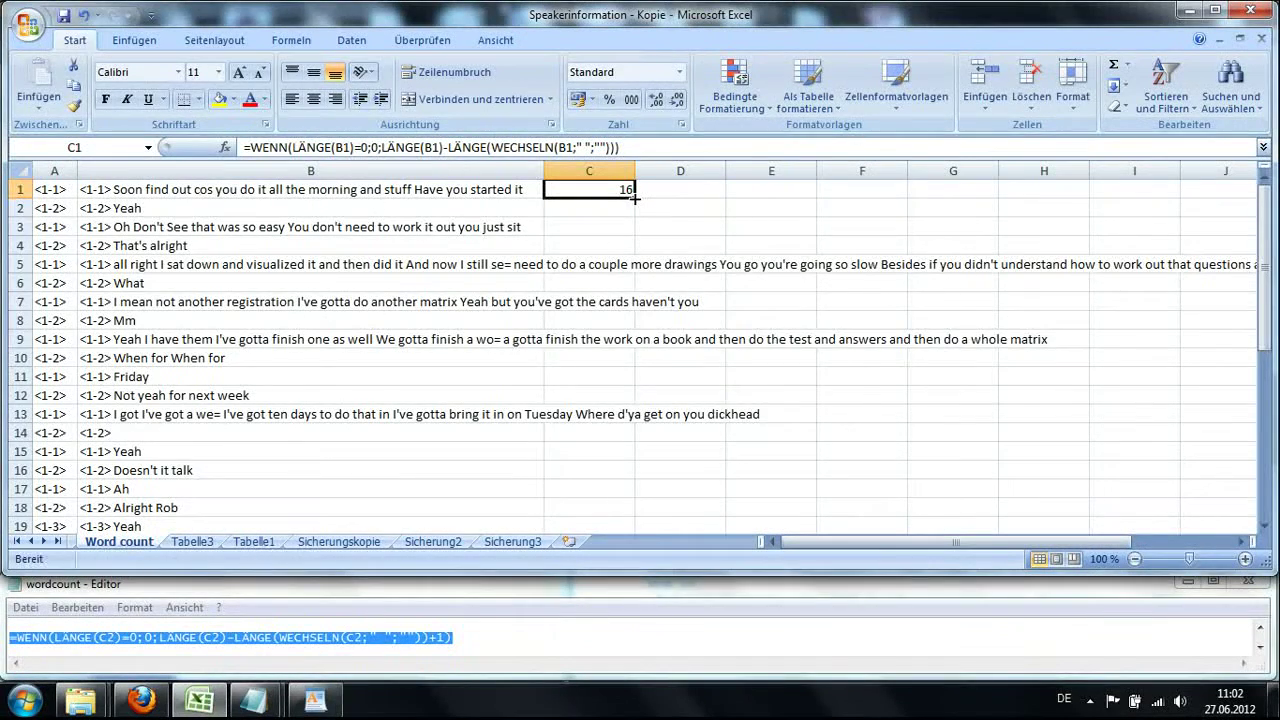
double_click(634, 198)
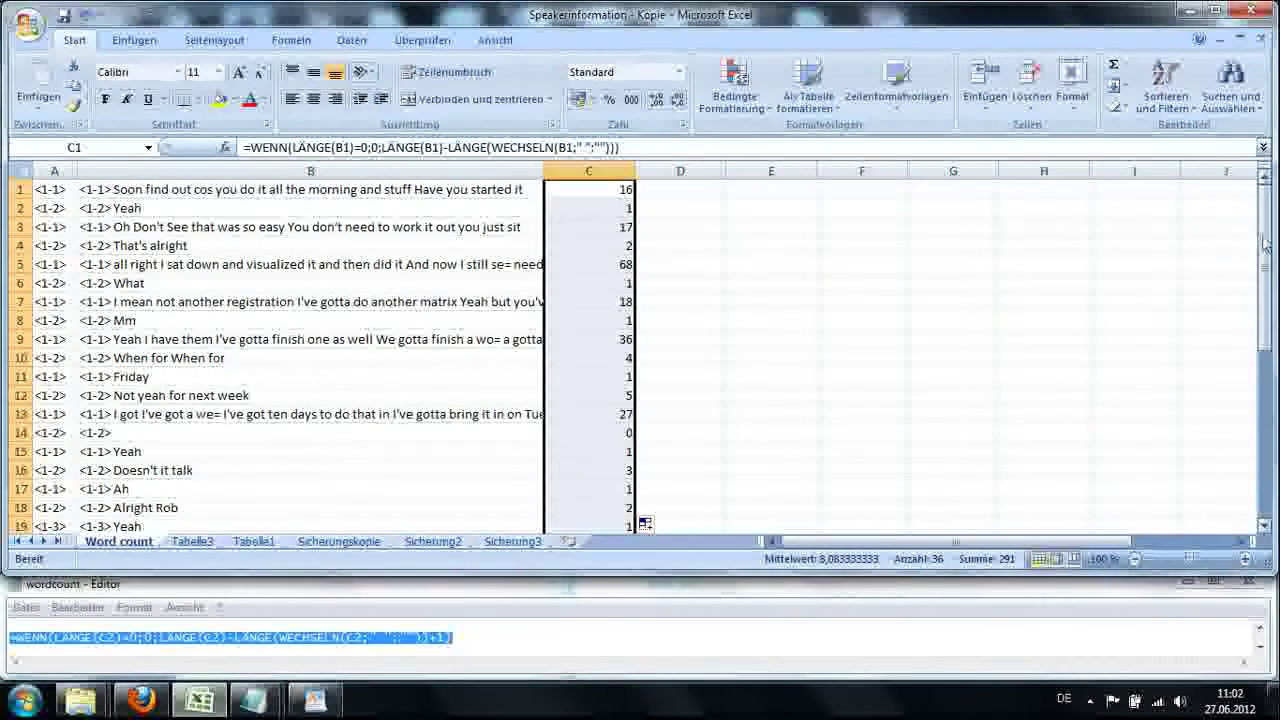
Sort columns A and B by the values of column A (Spalte A) in A to Z order.
left_click_drag(1265, 245, 1265, 240)
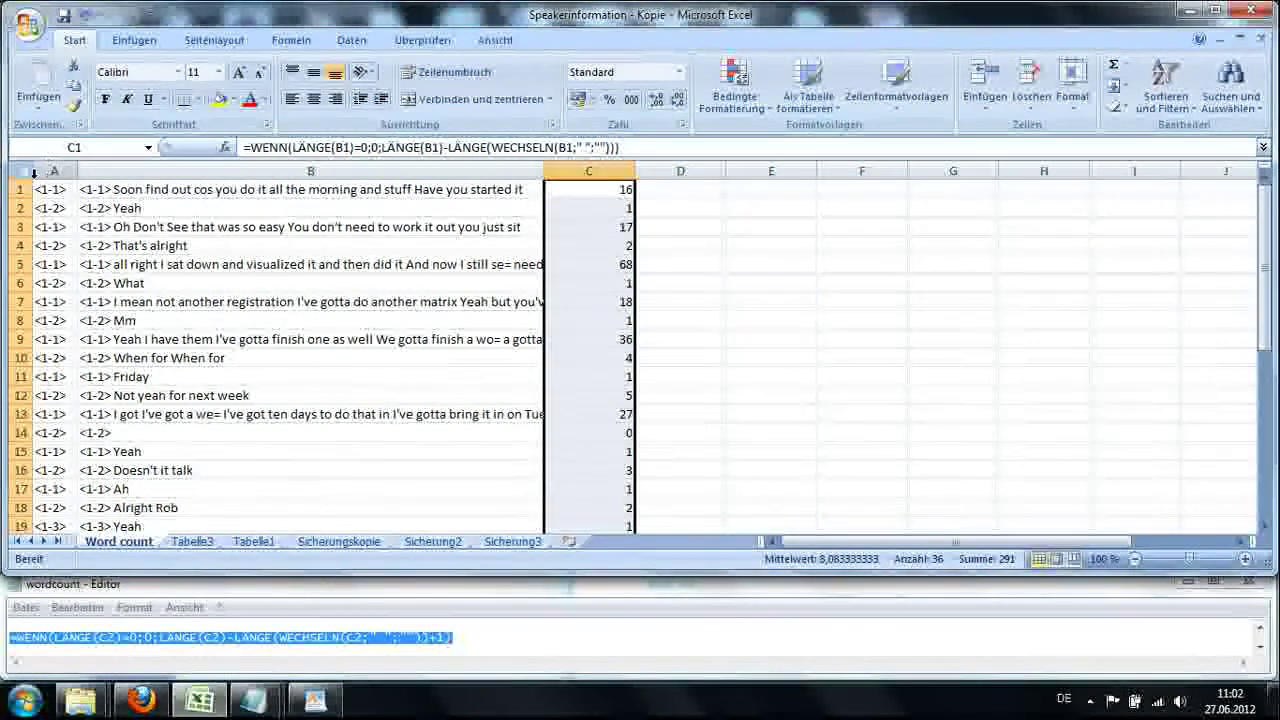
left_click_drag(53, 167, 90, 168)
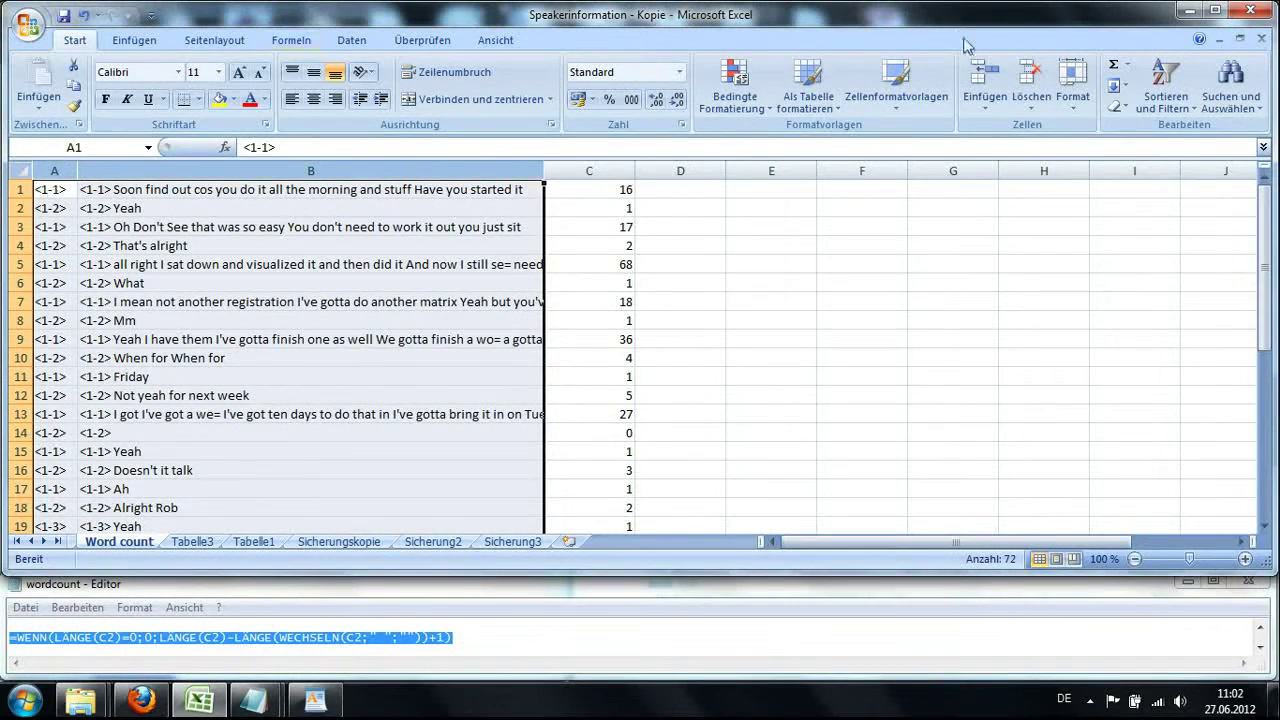
left_click(1228, 88)
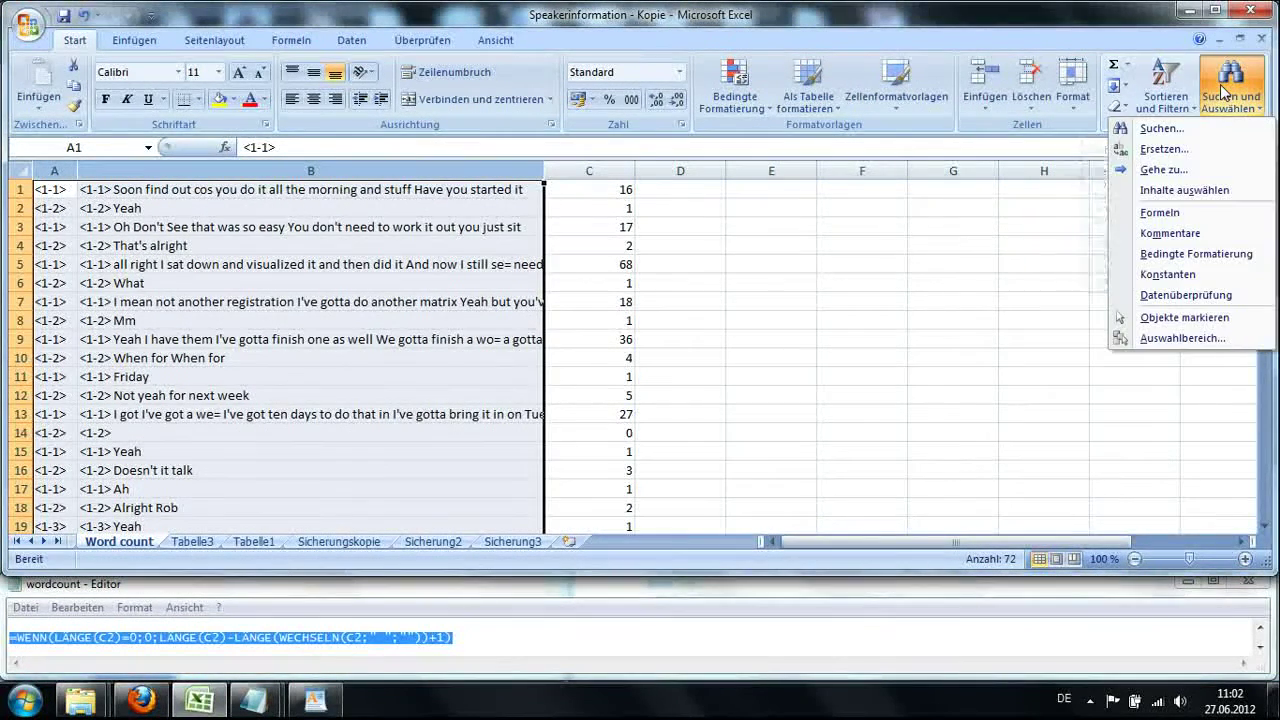
left_click(1166, 96)
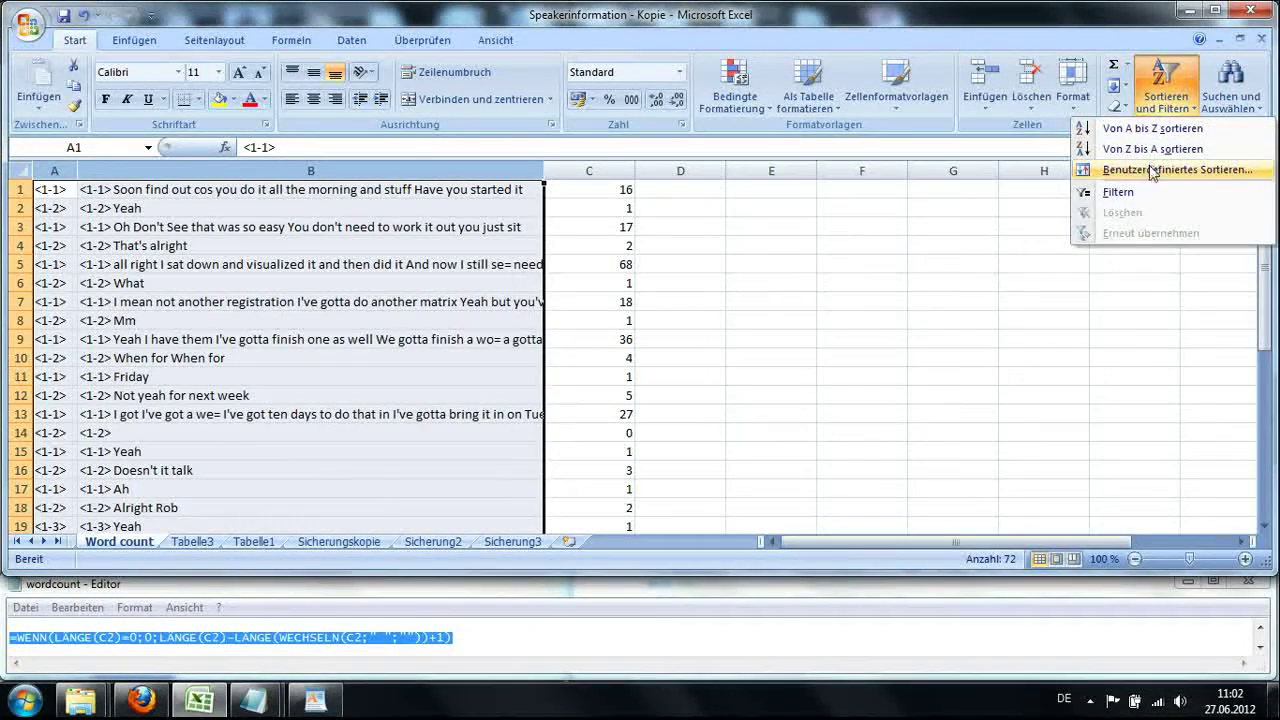
left_click(1160, 170)
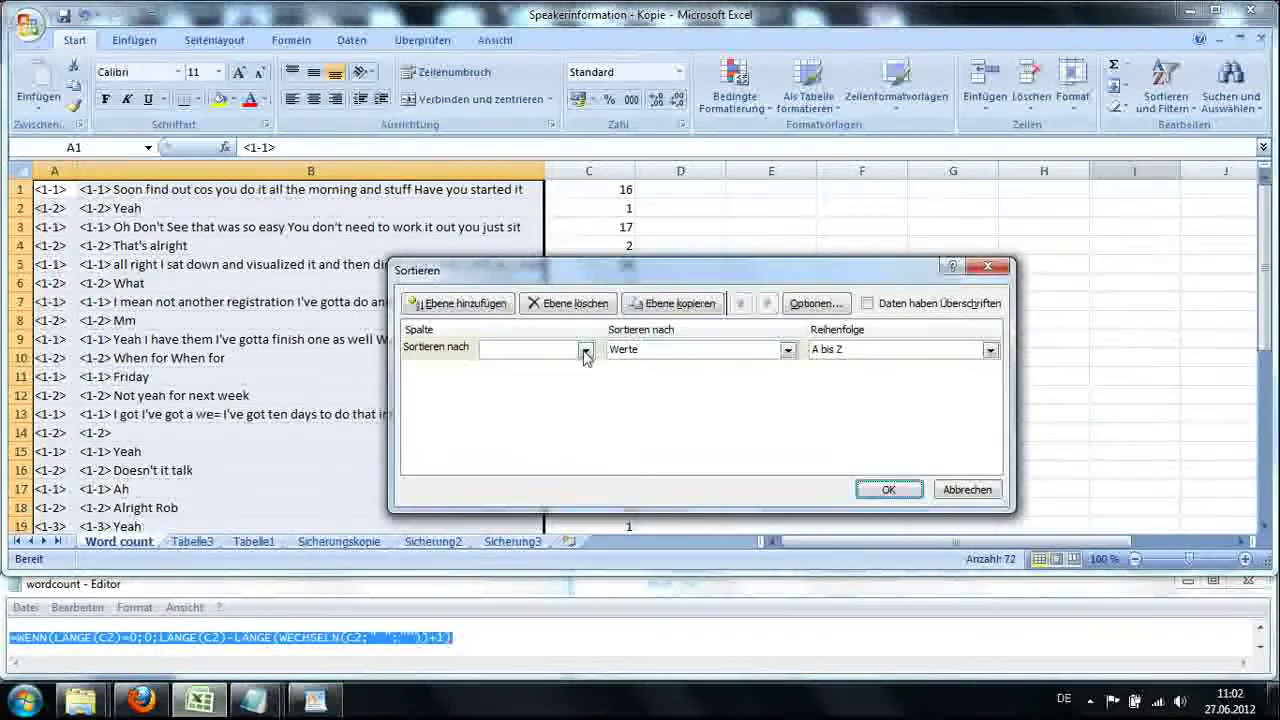
left_click(585, 349)
left_click(562, 364)
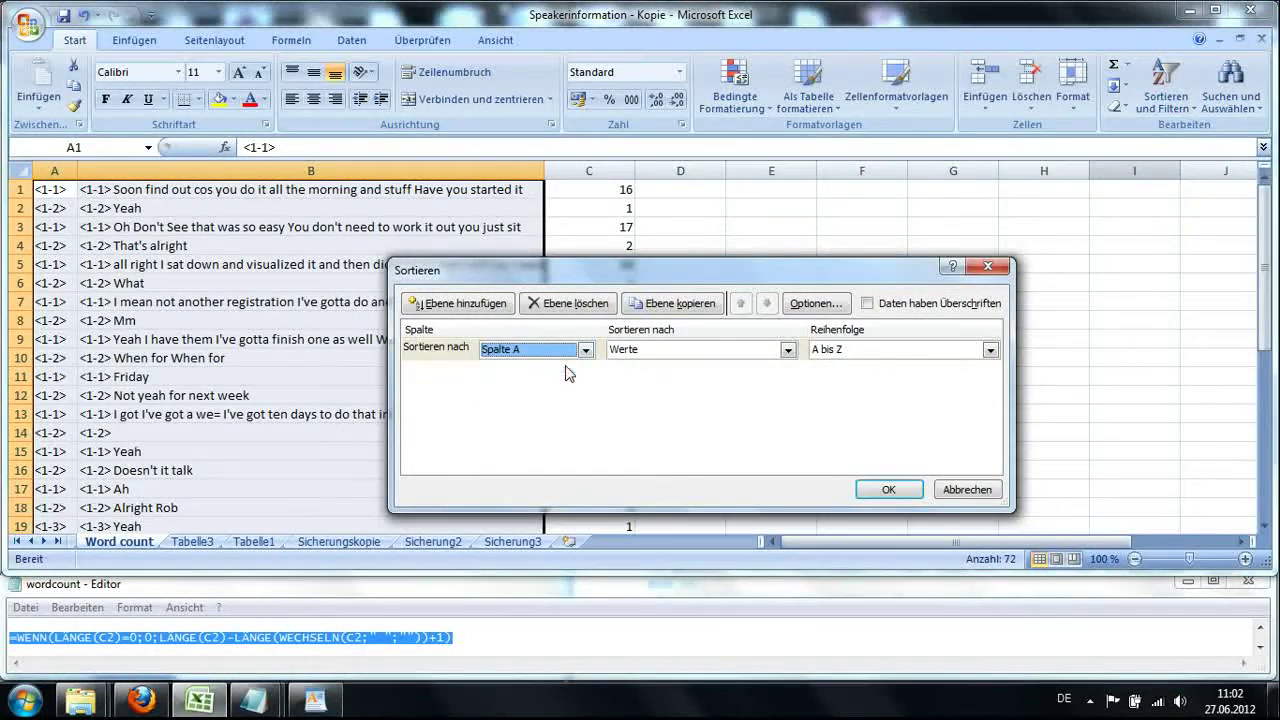
left_click(898, 497)
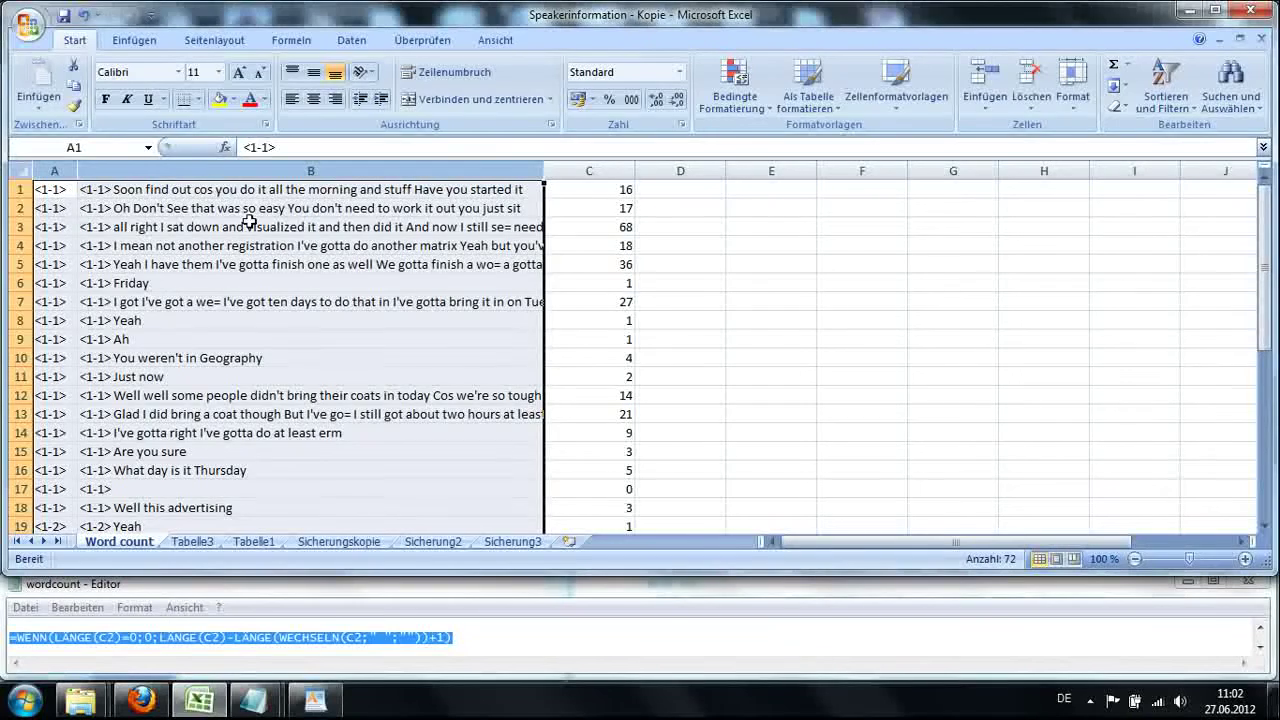
left_click_drag(1268, 218, 1268, 379)
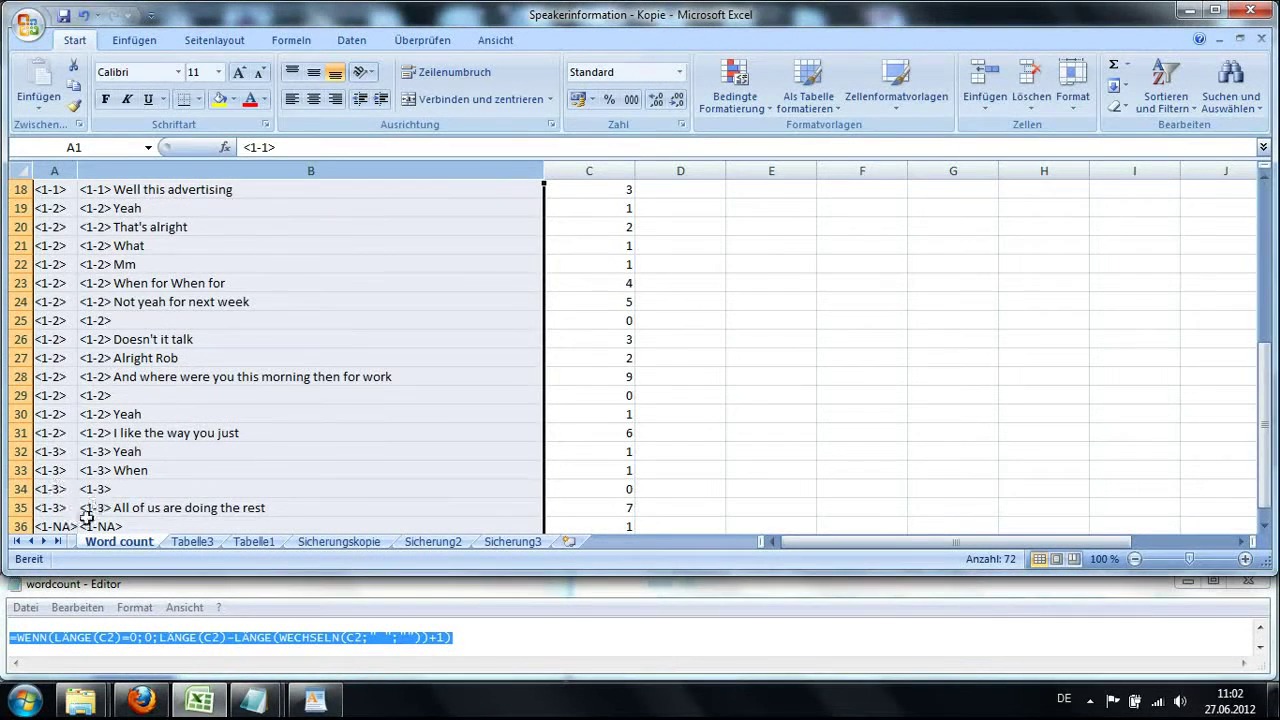
left_click_drag(1266, 380, 1268, 408)
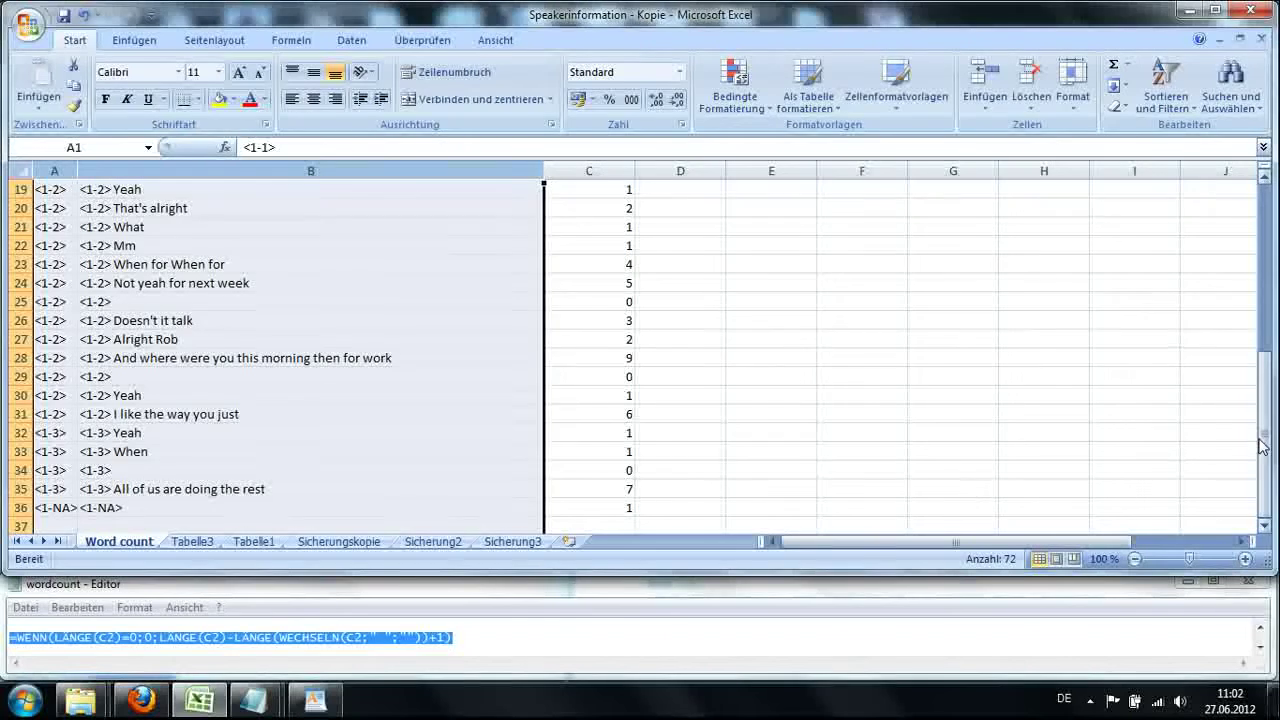
left_click_drag(1266, 449, 1266, 185)
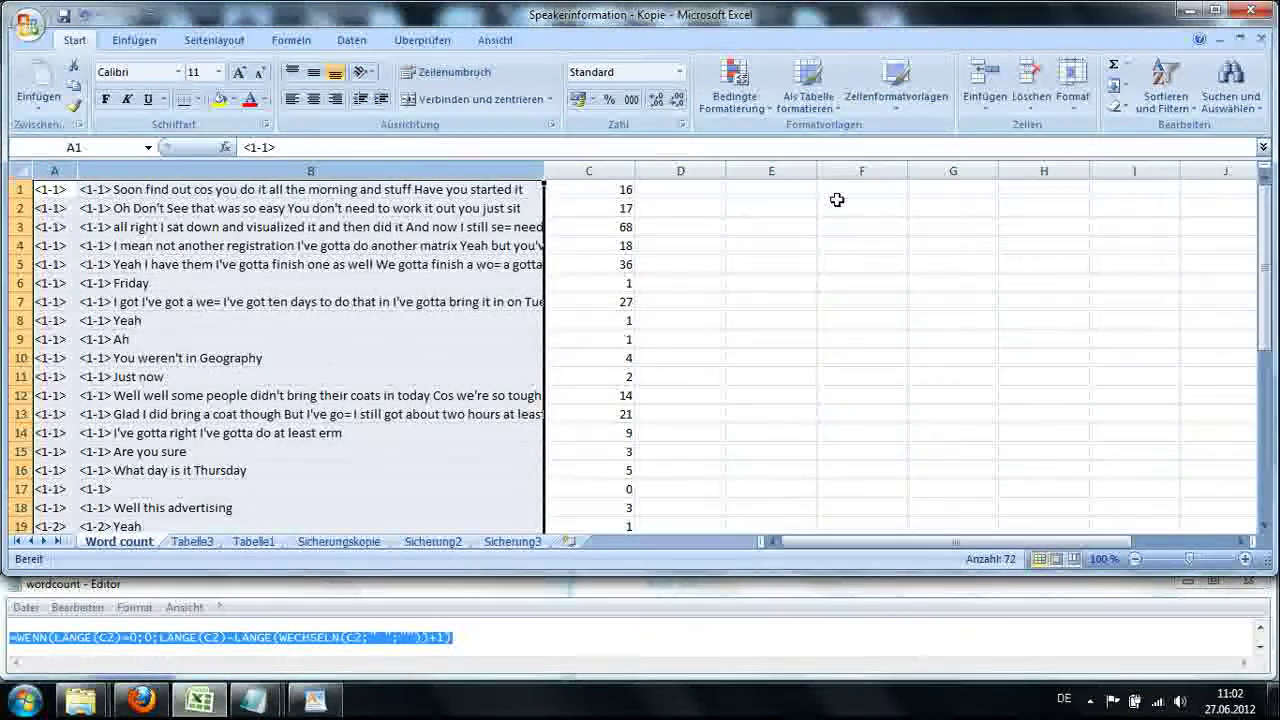
Enter =WENN(A1=A2;0;1) in D1 and fill it down column D for all transcript rows.
left_click(681, 188)
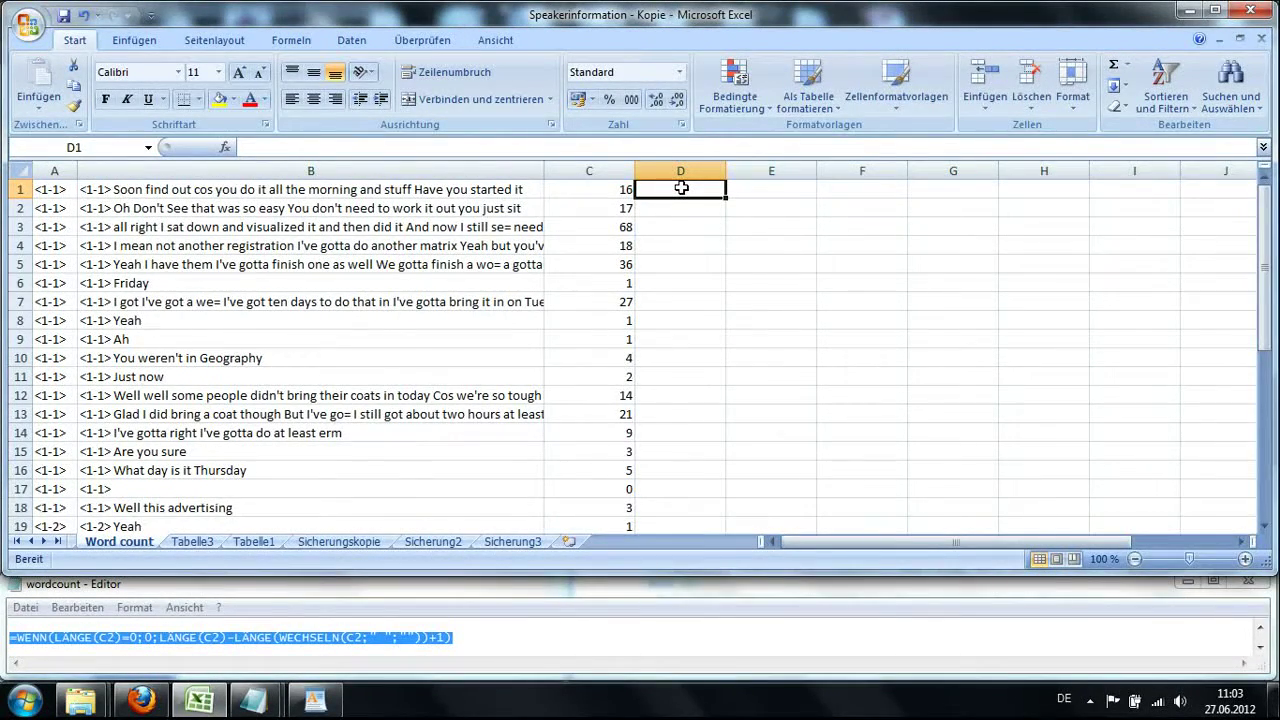
type("=WE")
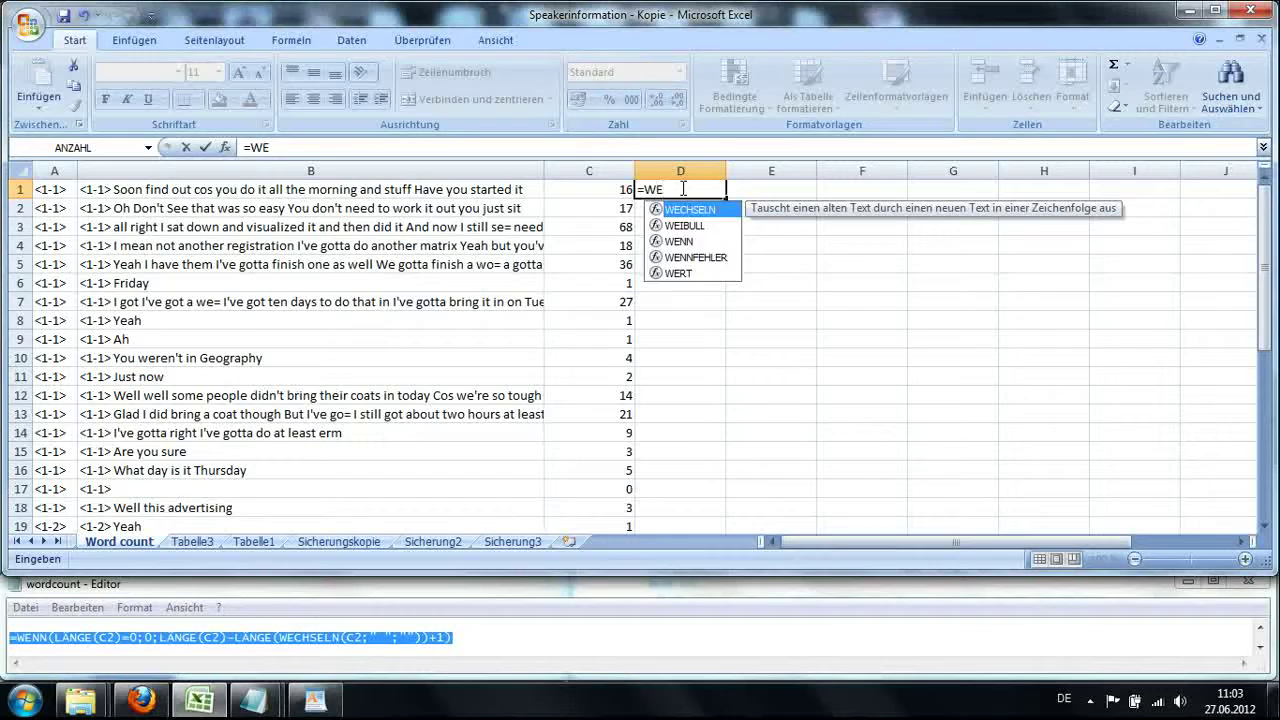
type("NN(")
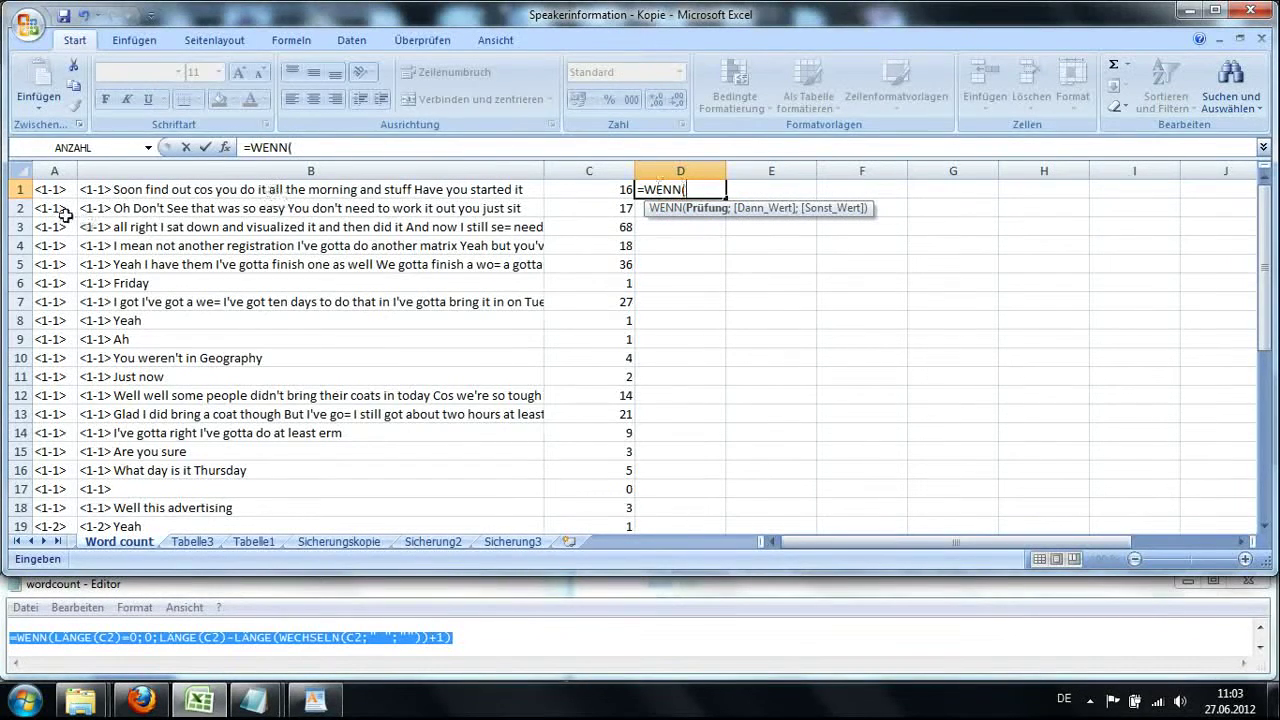
left_click(52, 190)
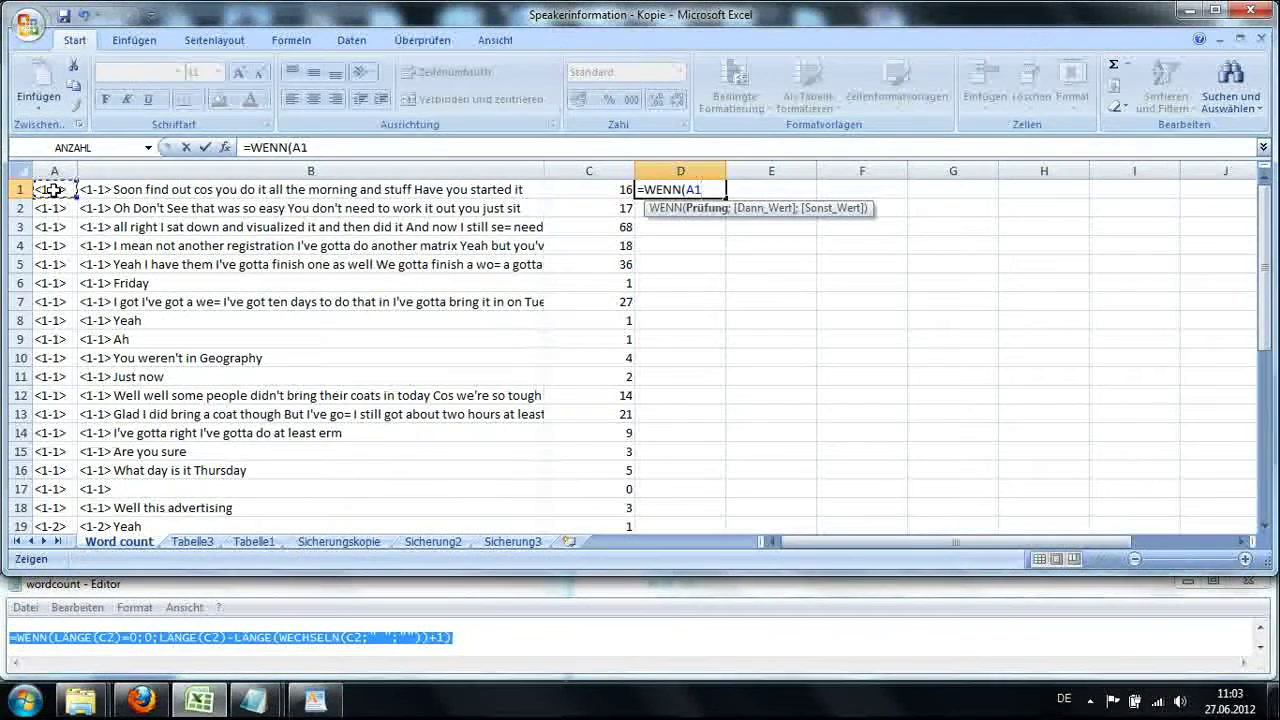
type("=")
left_click(50, 208)
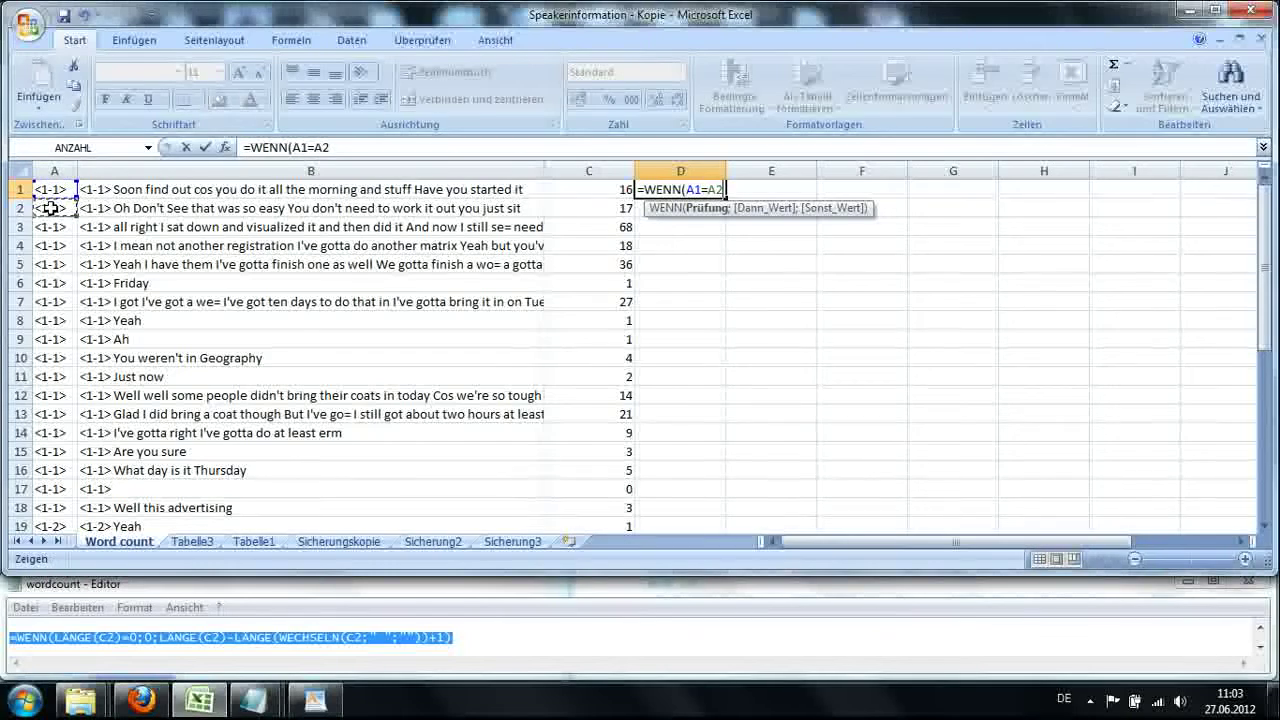
type(";")
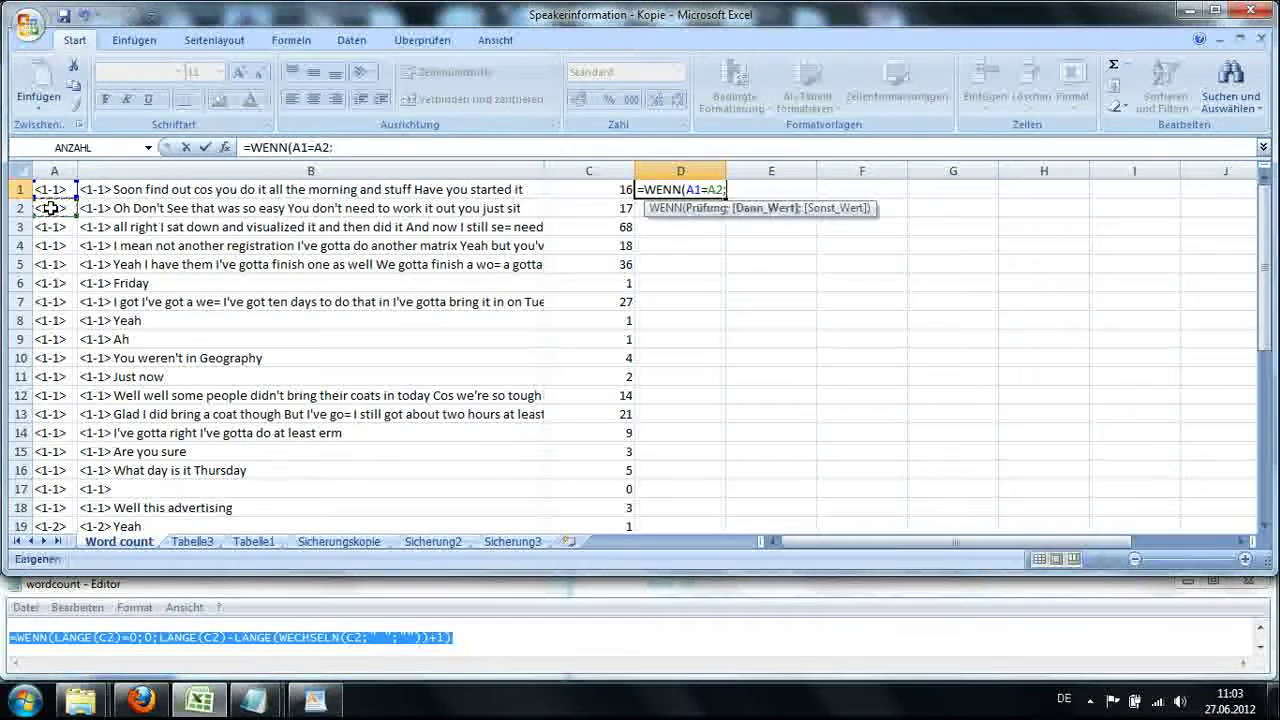
type("0;")
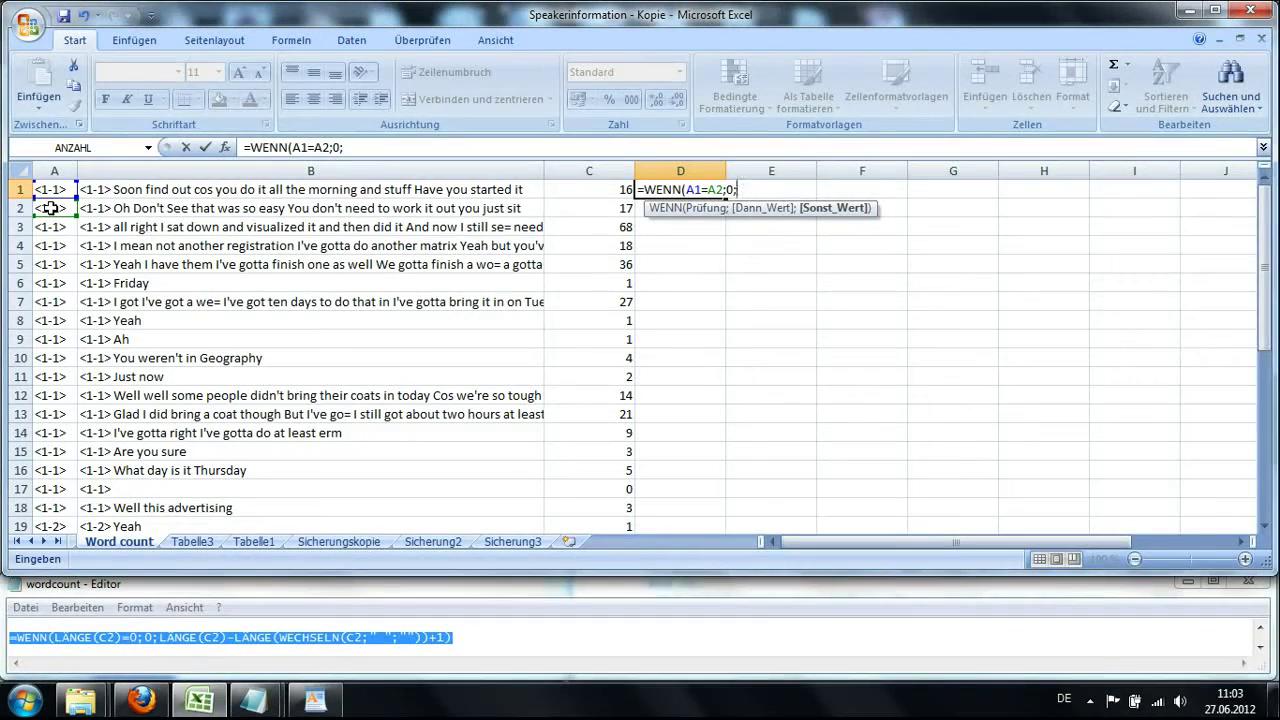
type("1)")
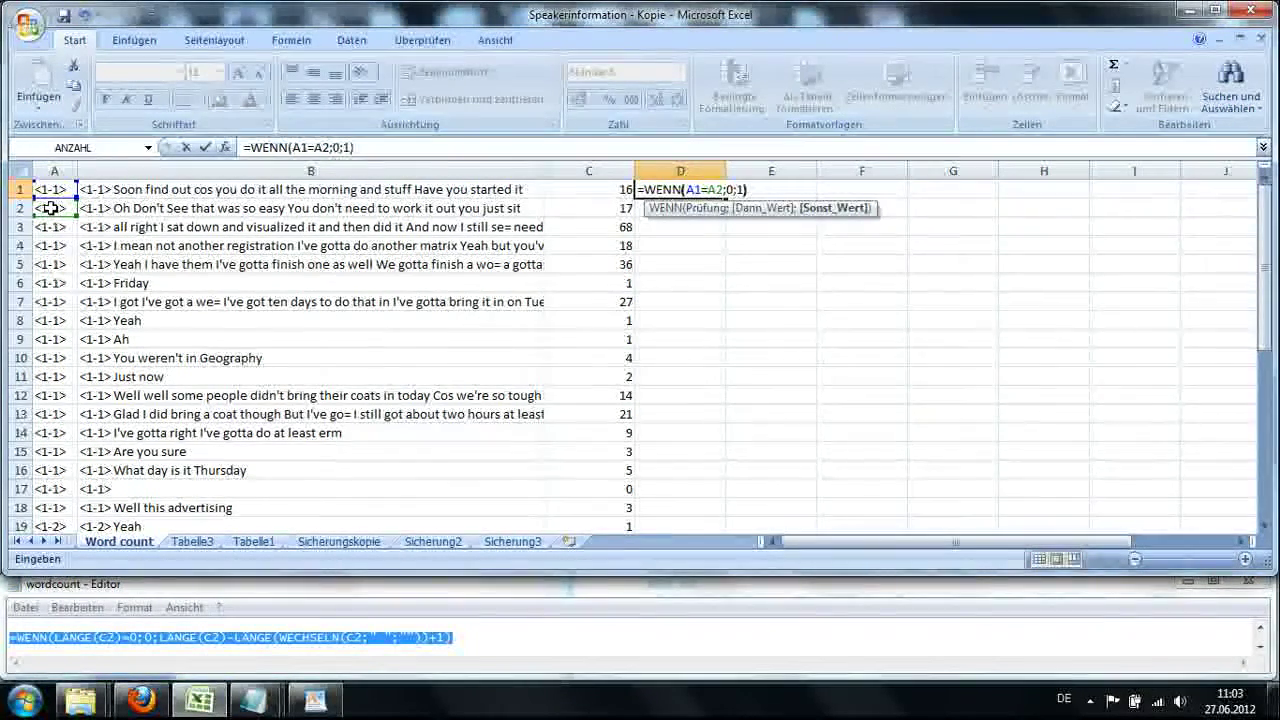
key("Return")
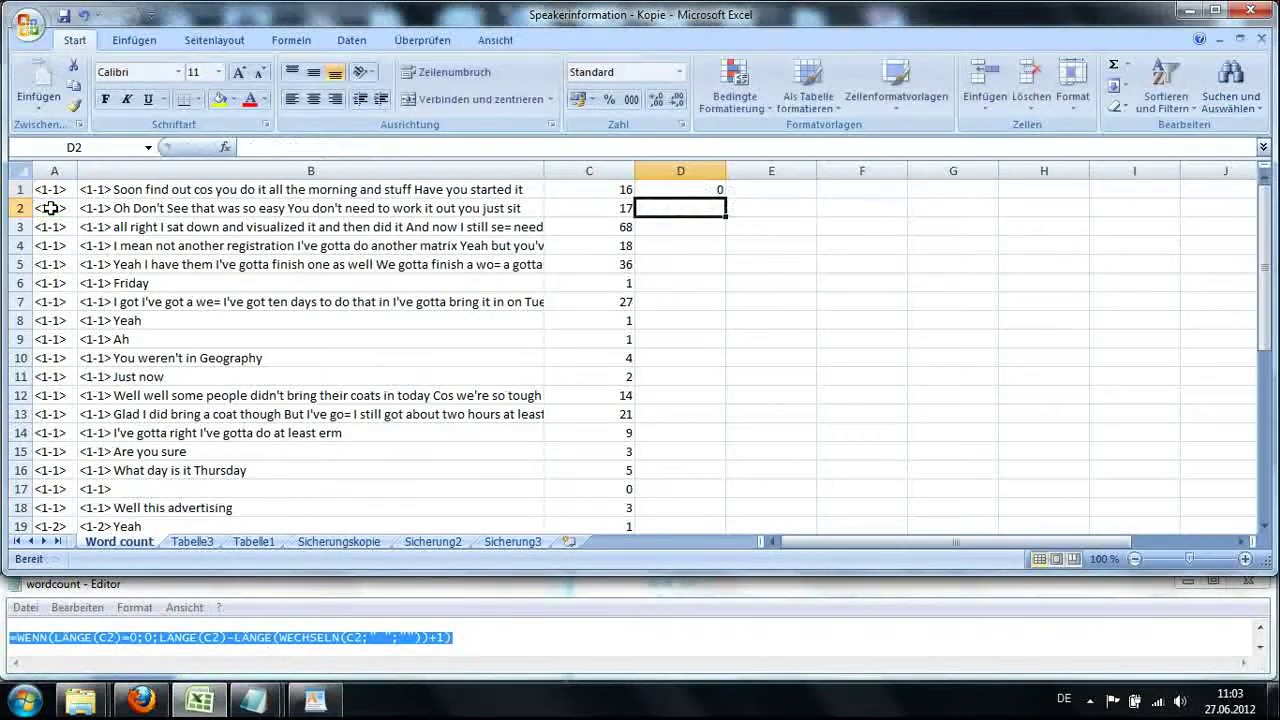
left_click(686, 186)
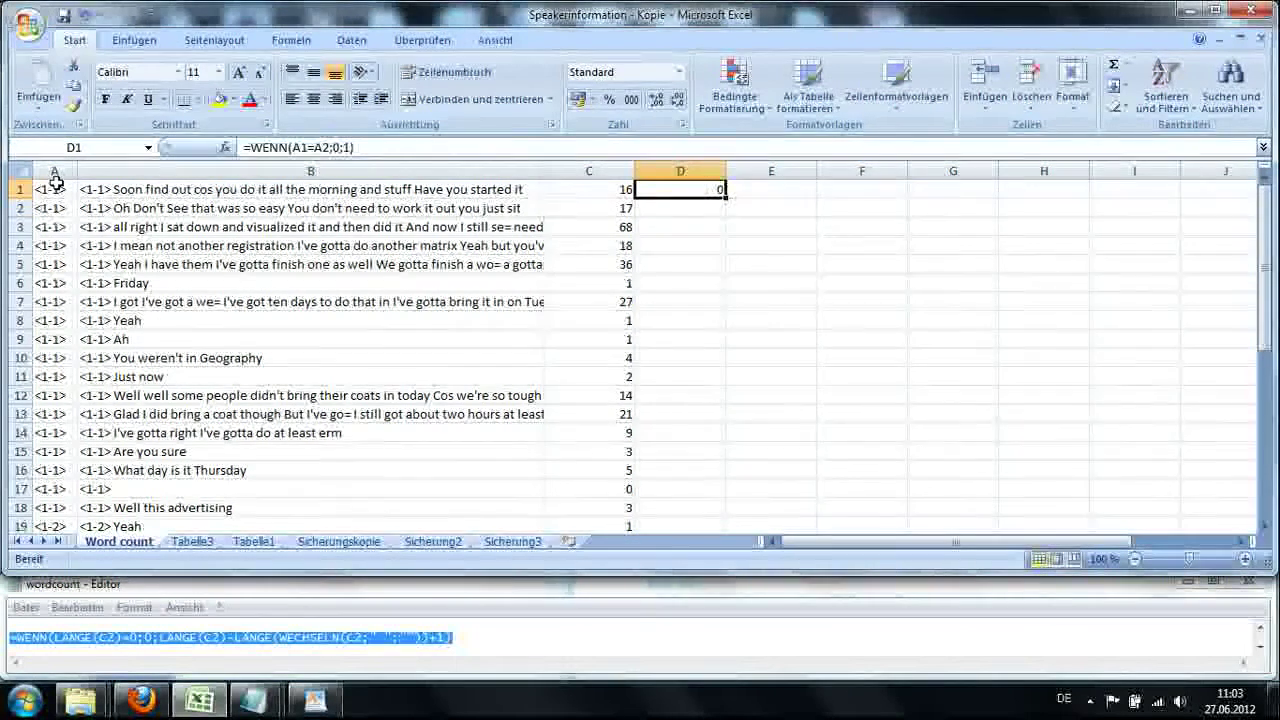
double_click(727, 201)
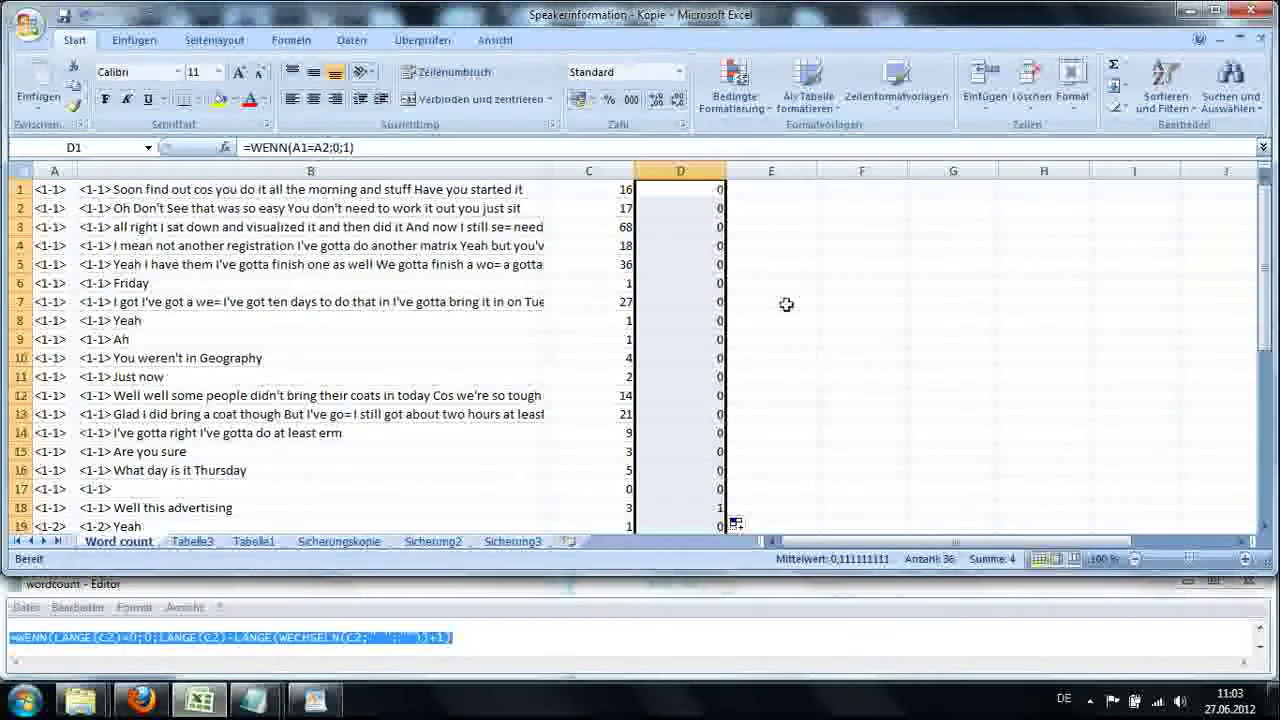
left_click(764, 190)
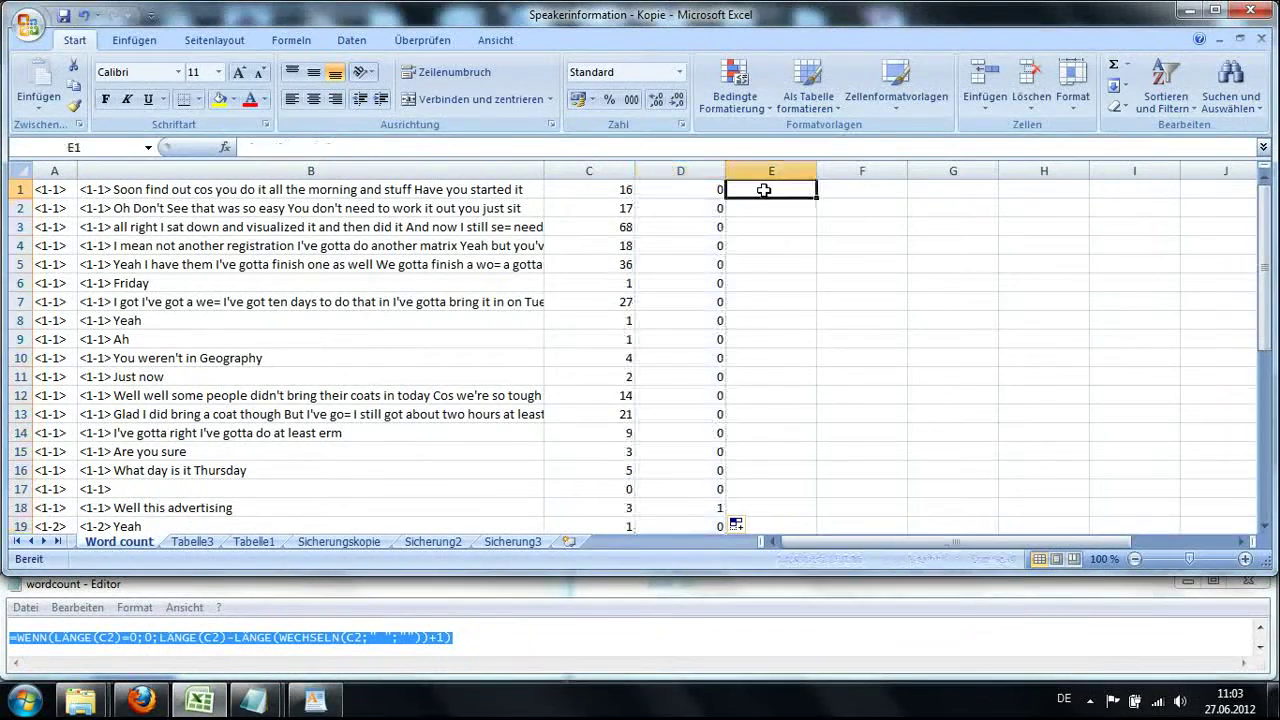
type("=")
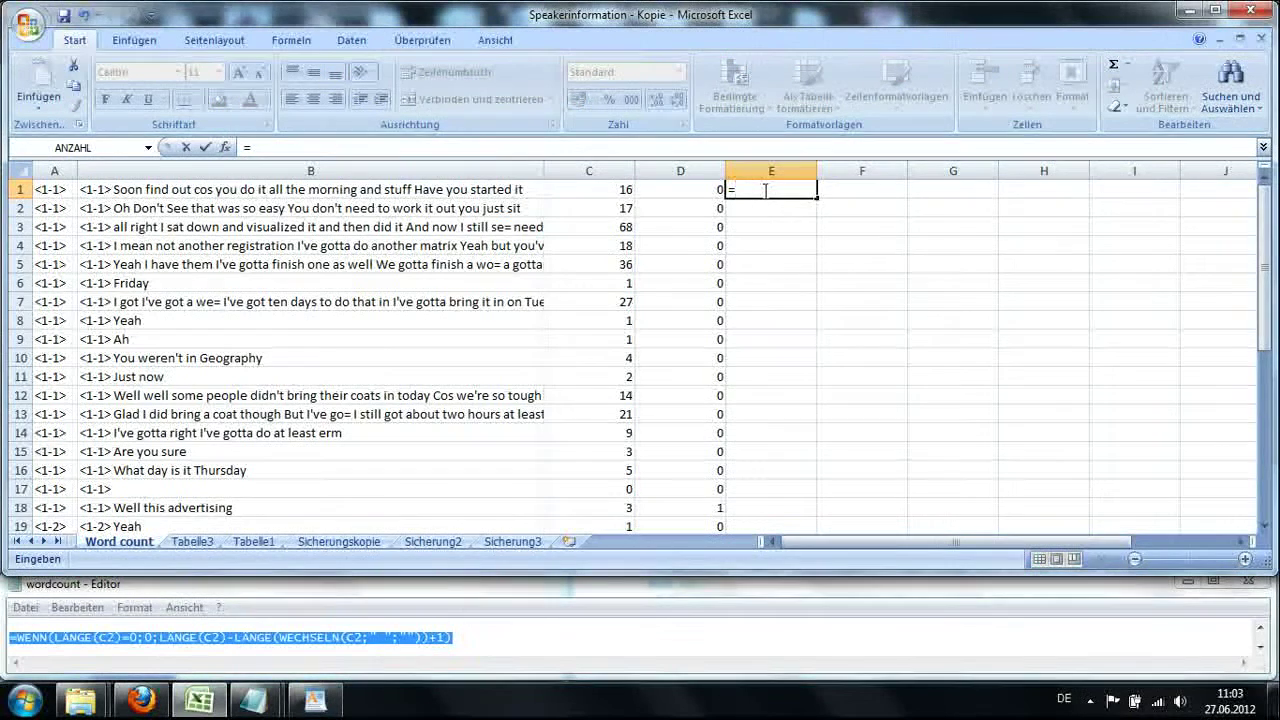
type("WENN")
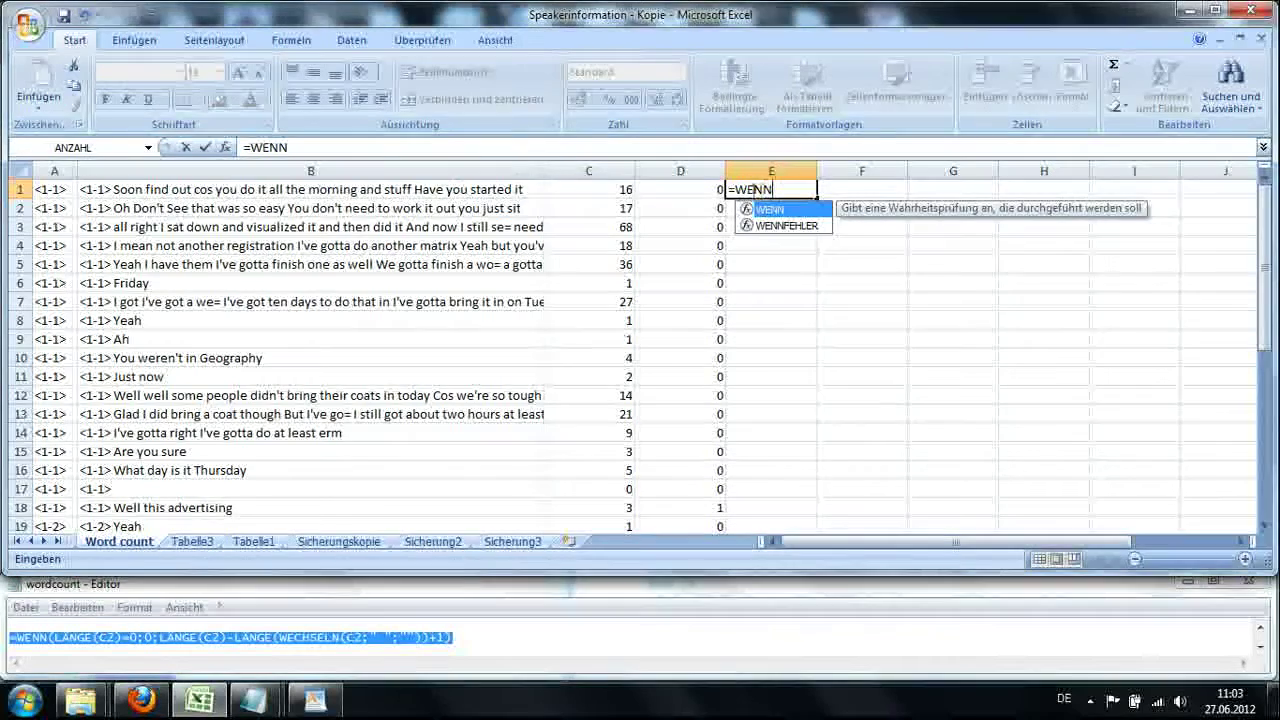
left_click(50, 190)
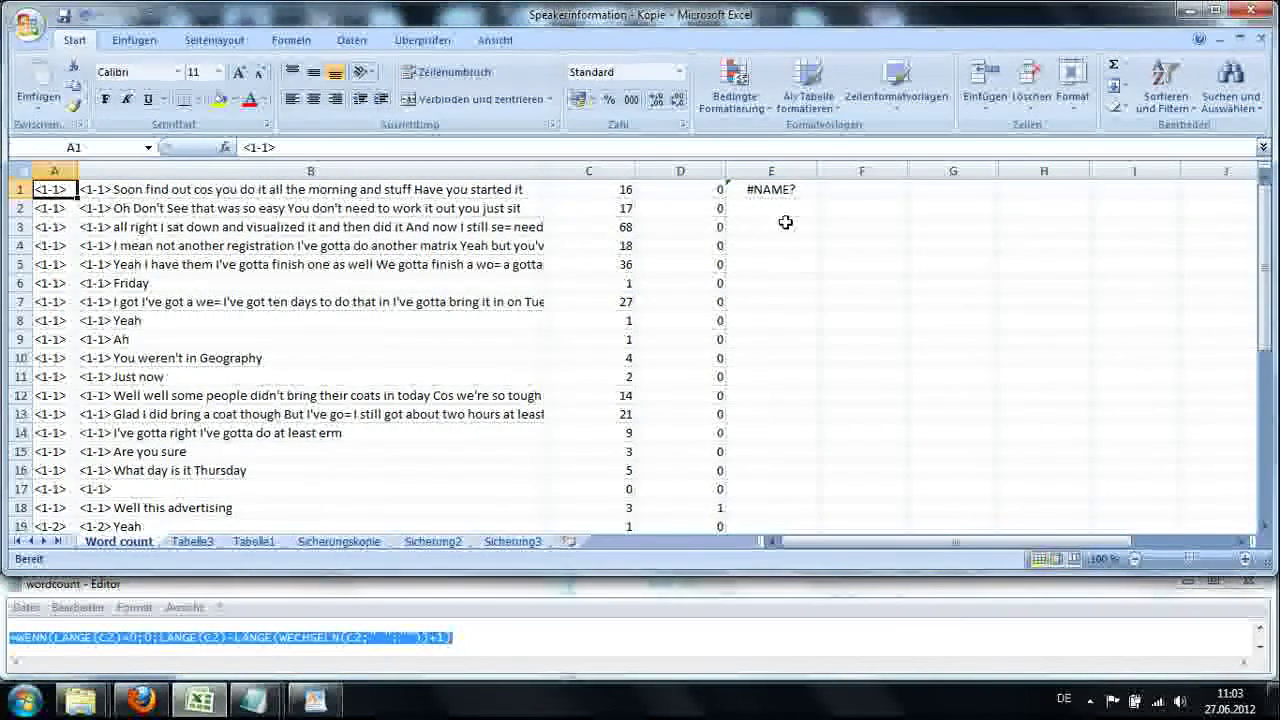
left_click(785, 189)
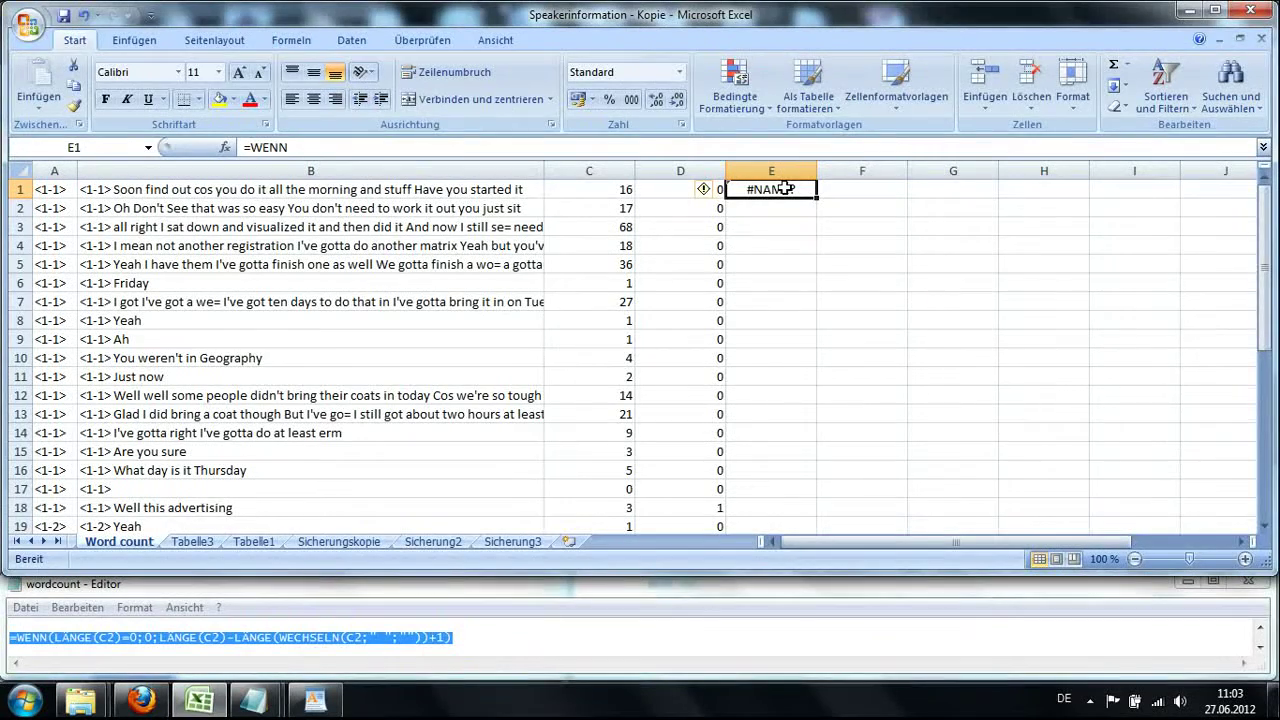
left_click(333, 146)
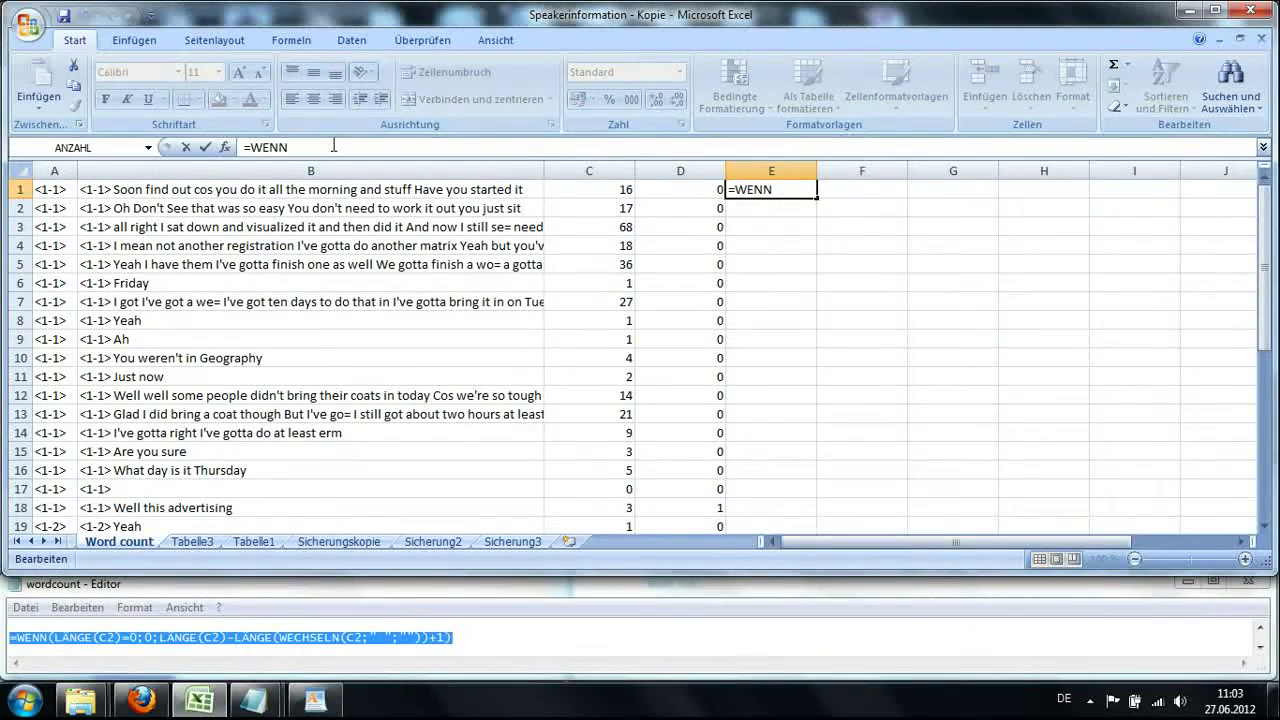
type("(")
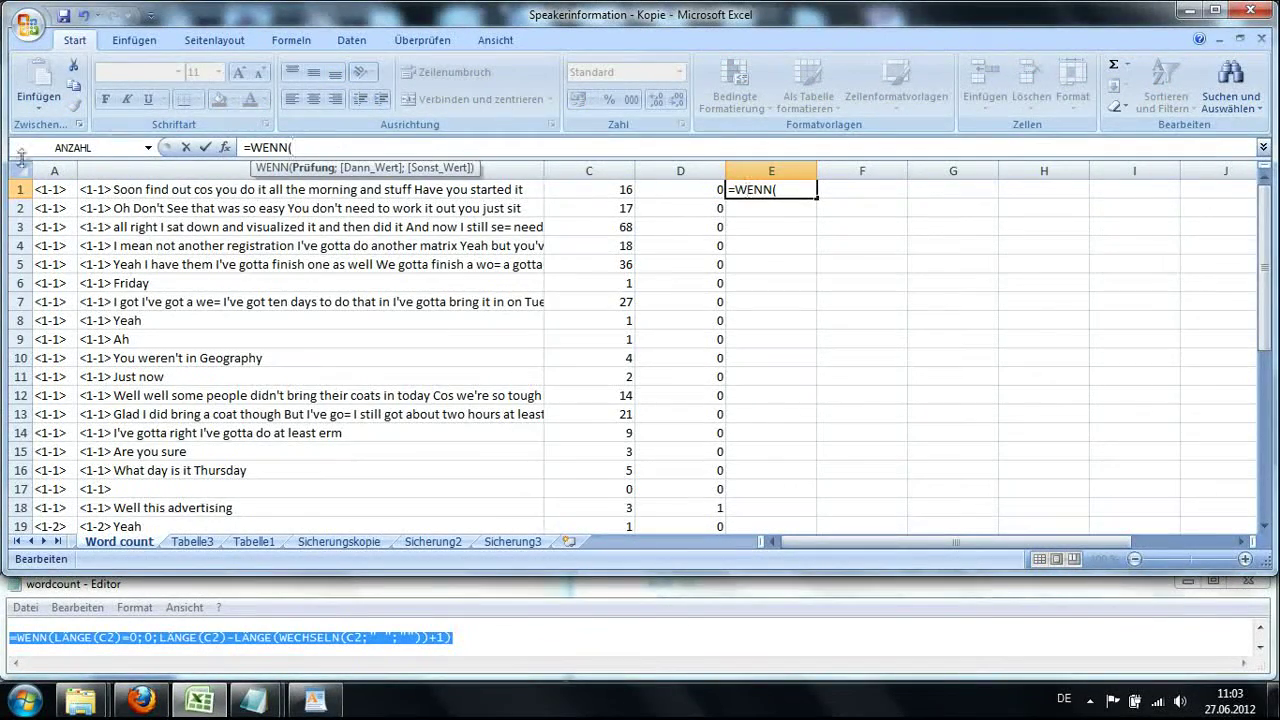
left_click(48, 189)
type("=")
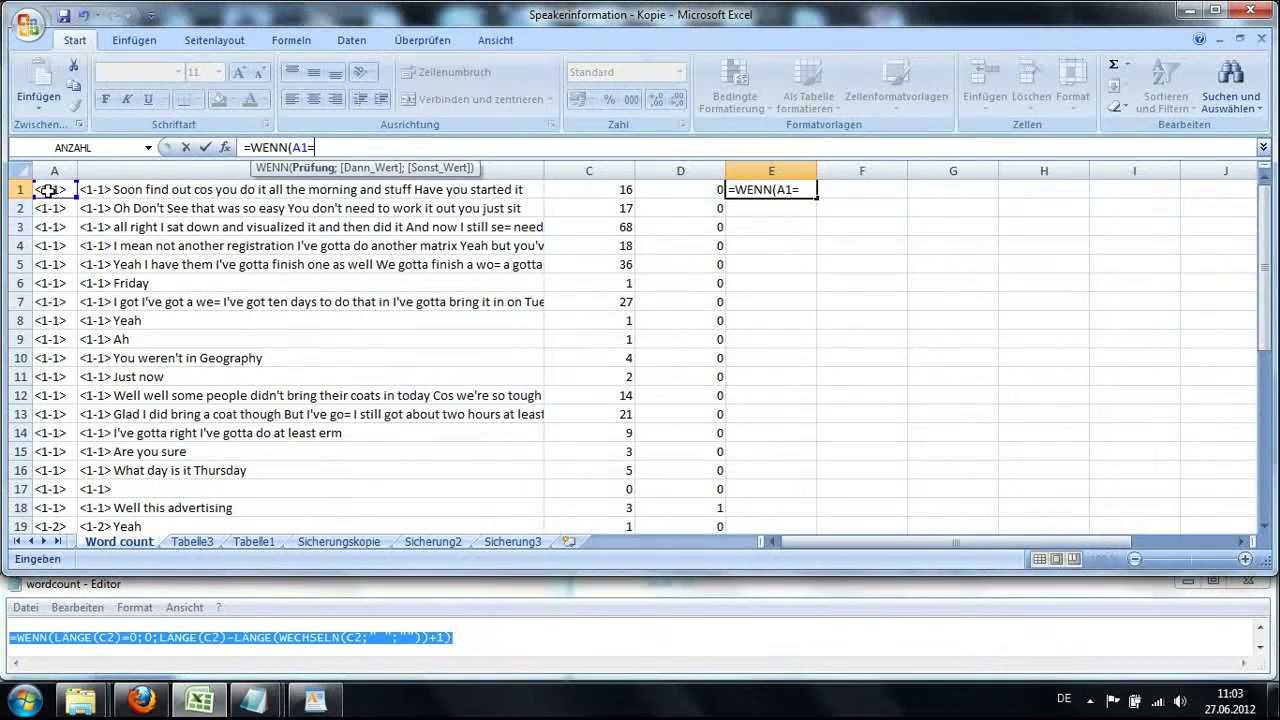
left_click(48, 208)
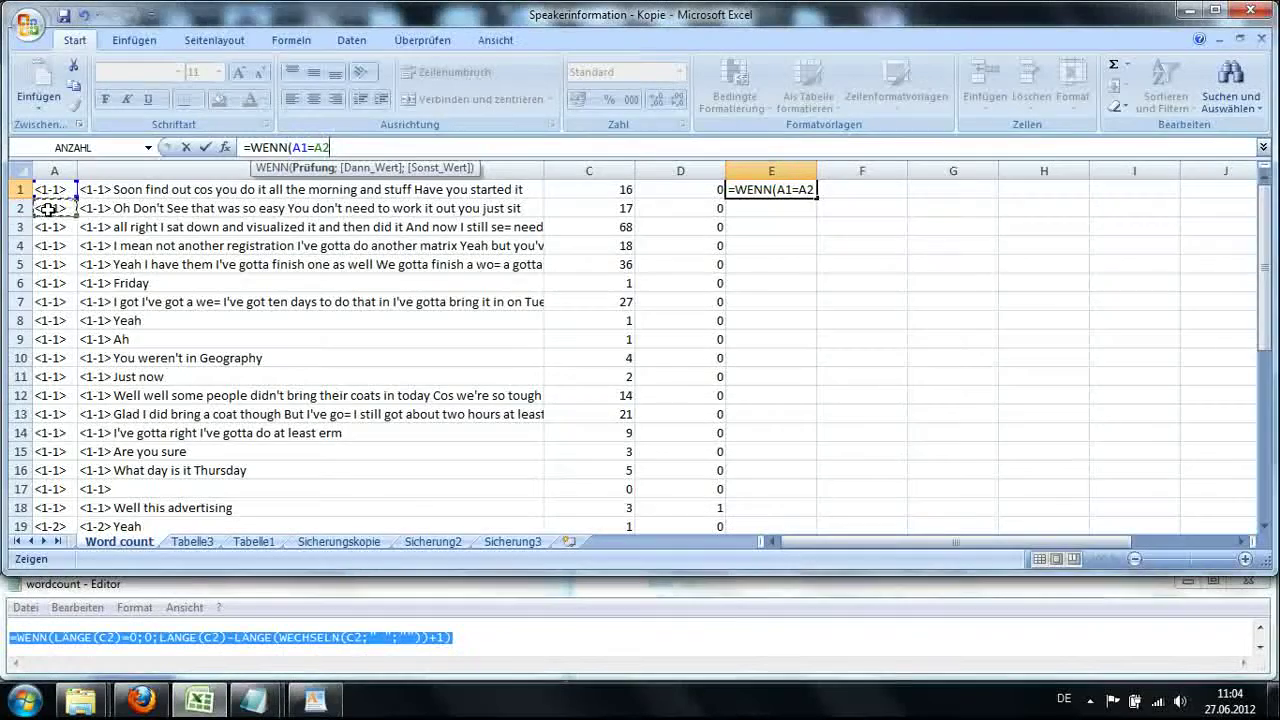
key("BackSpace")
key("BackSpace")
key("BackSpace")
key("BackSpace")
key("BackSpace")
key("BackSpace")
key("BackSpace")
key("BackSpace")
key("BackSpace")
key("BackSpace")
key("BackSpace")
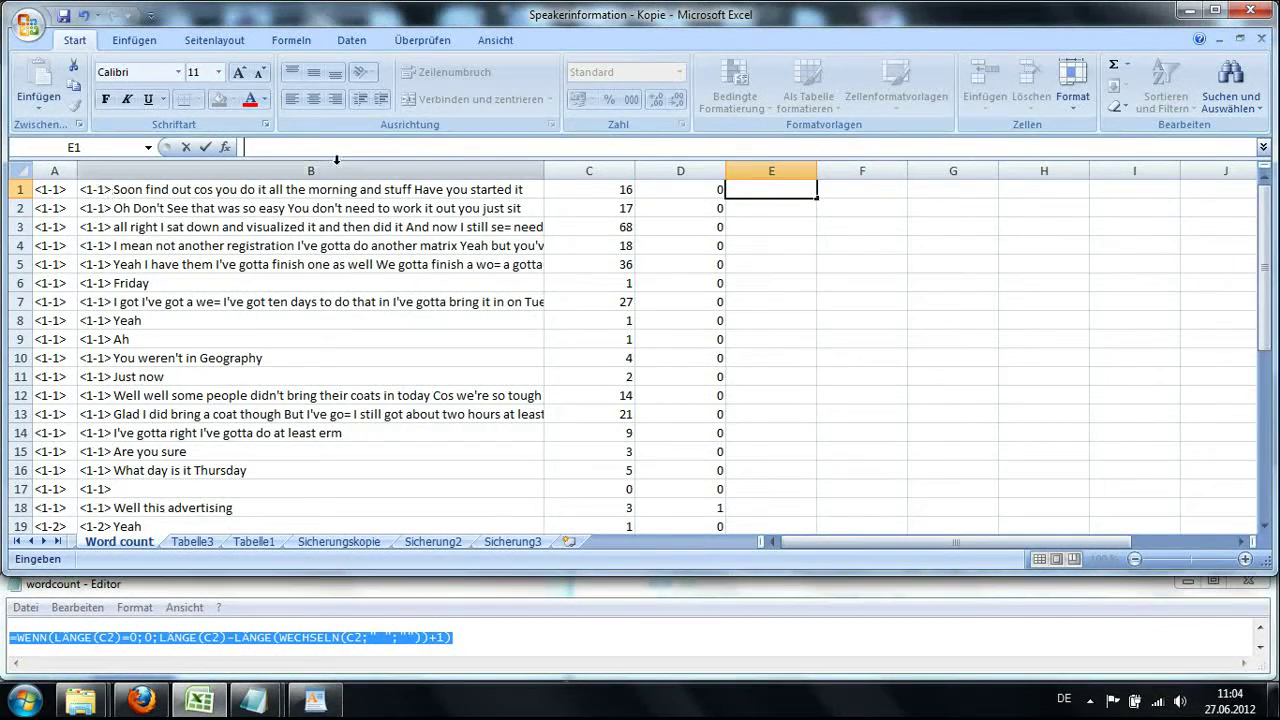
Enter a formula in E1 that references the first utterance's word count in C1.
type("=")
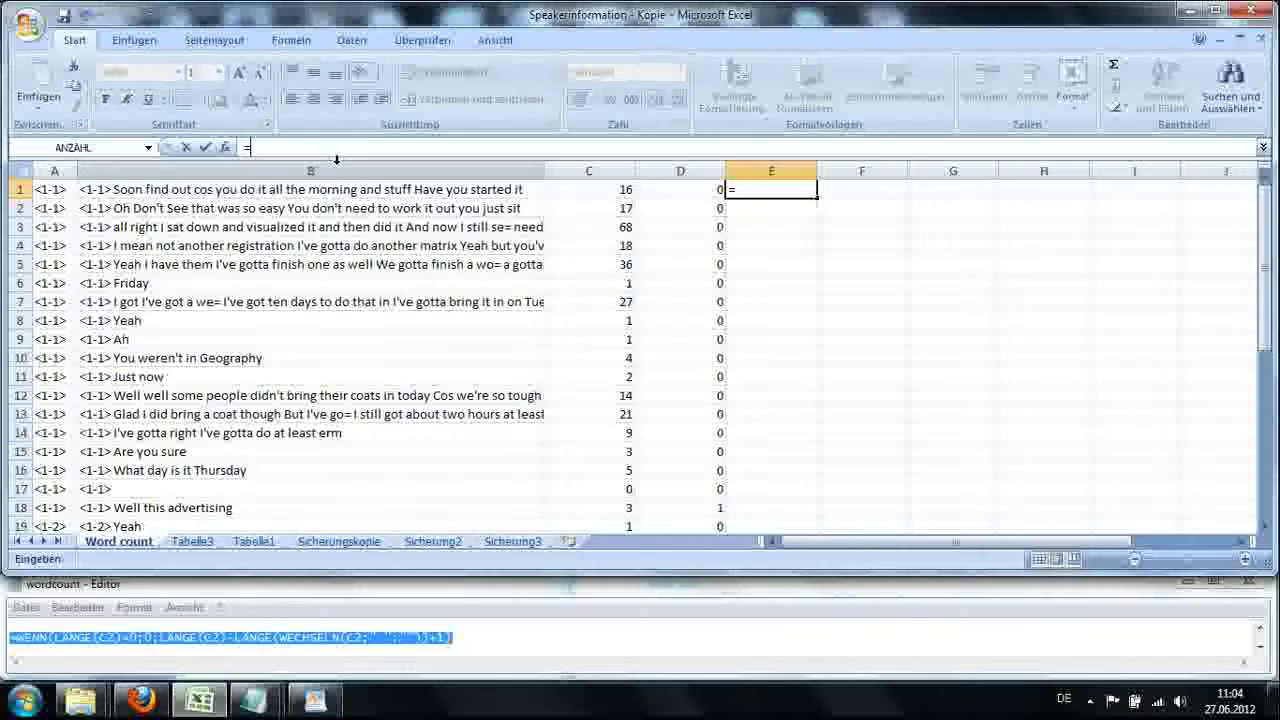
left_click(591, 190)
key("Return")
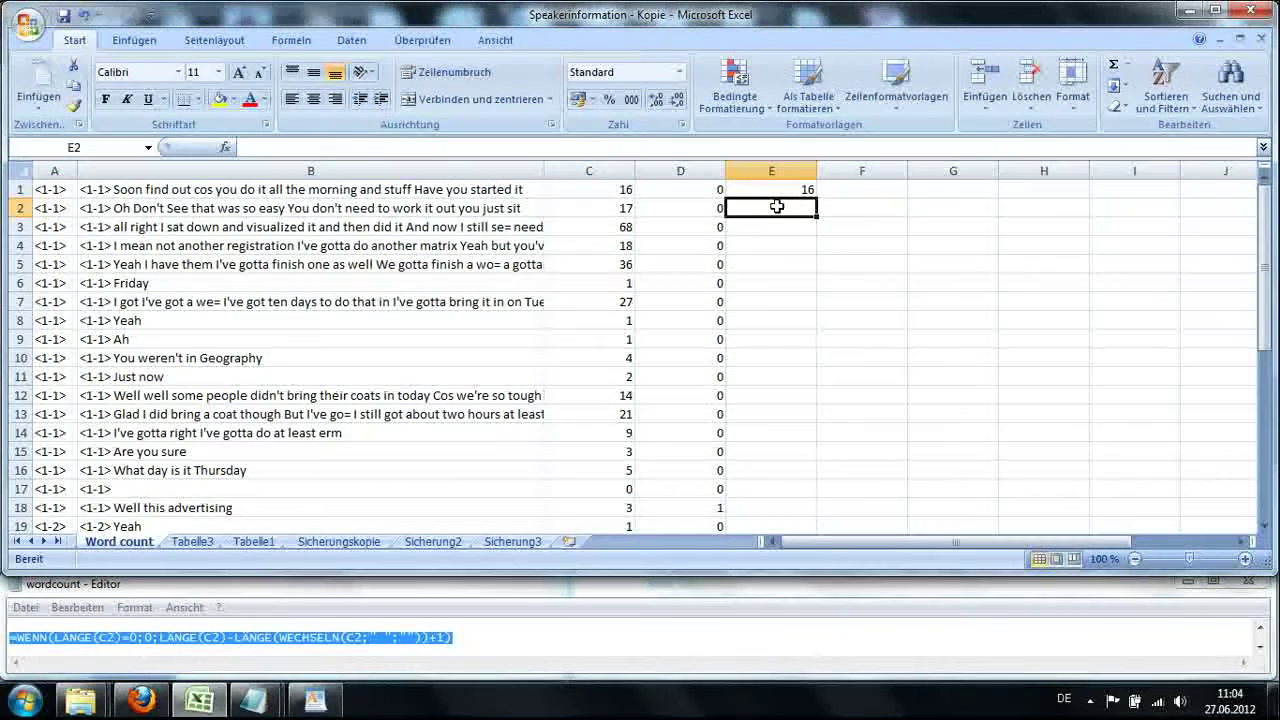
Enter =WENN(A2=A1;E1+C2;C2) in E2 and fill it down column E for all transcript rows.
type("=WE")
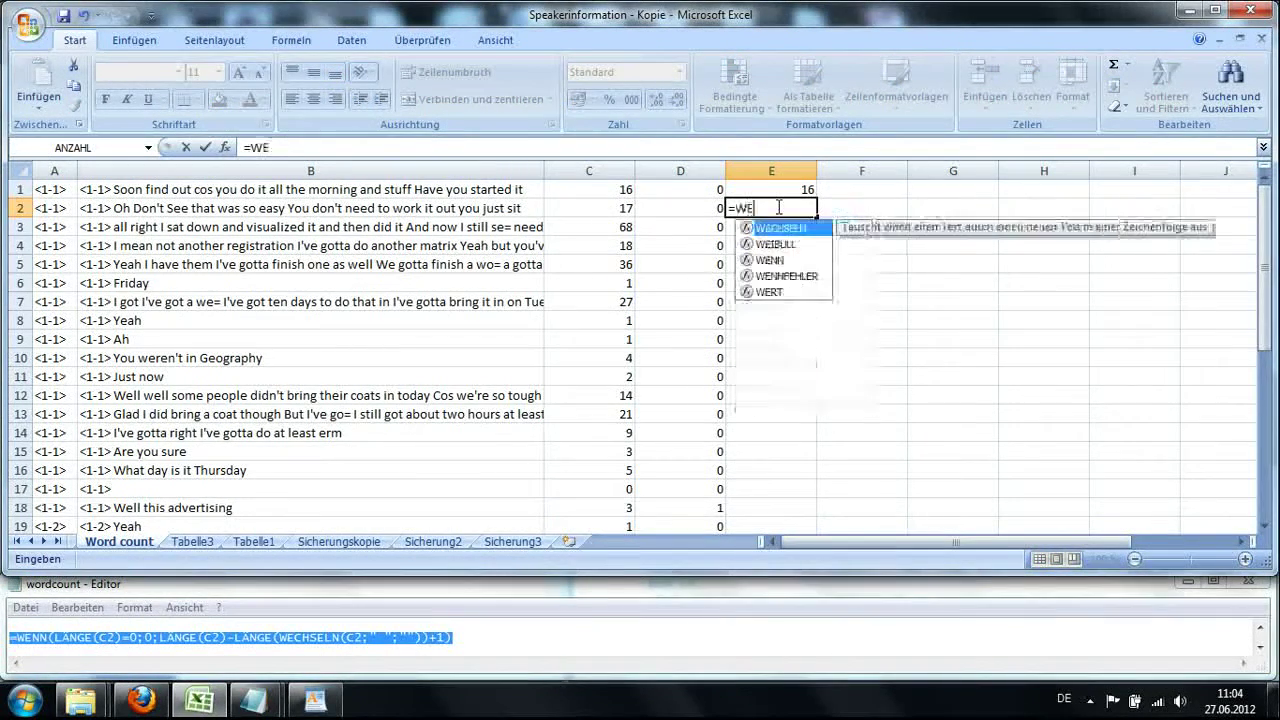
type("NN(")
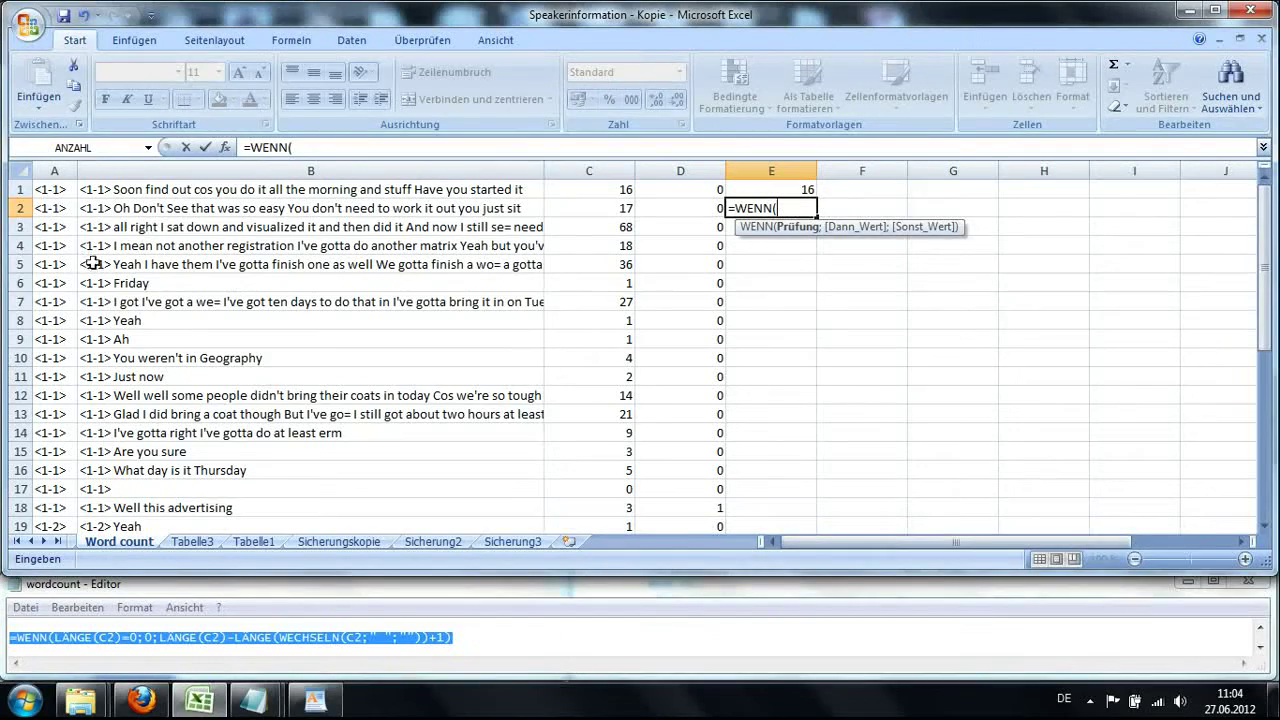
left_click(50, 208)
type("=")
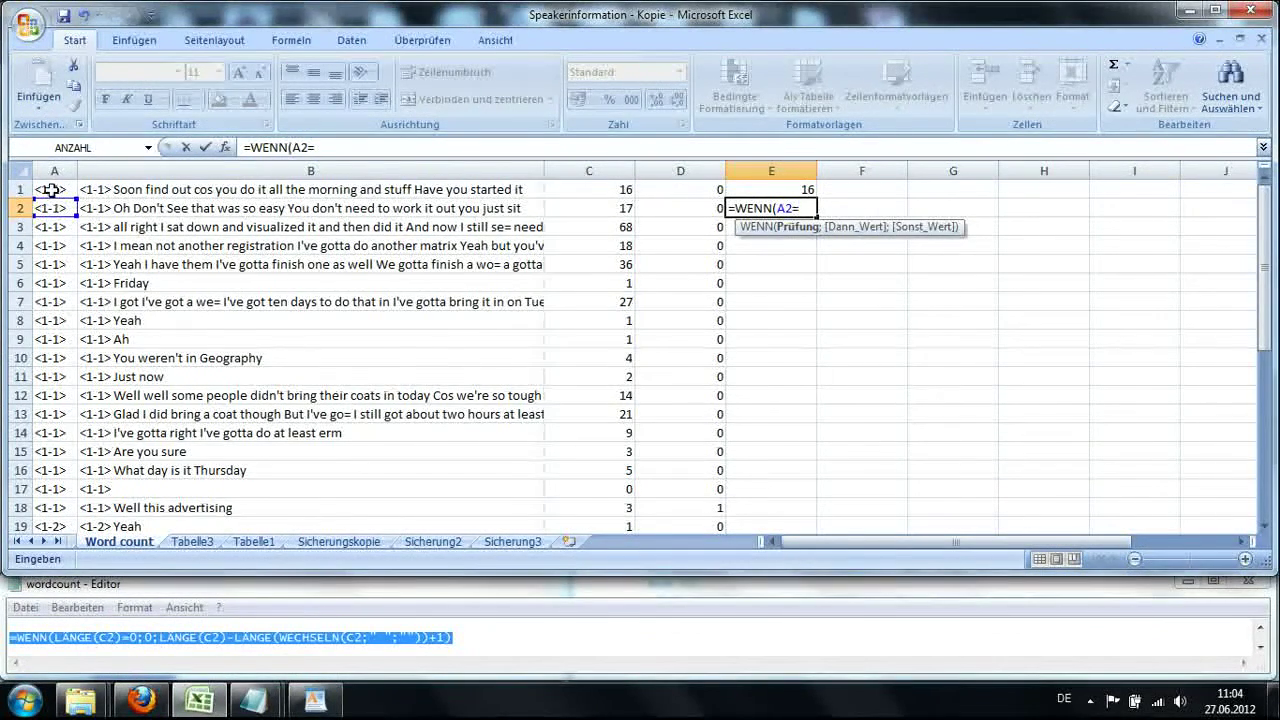
left_click(52, 189)
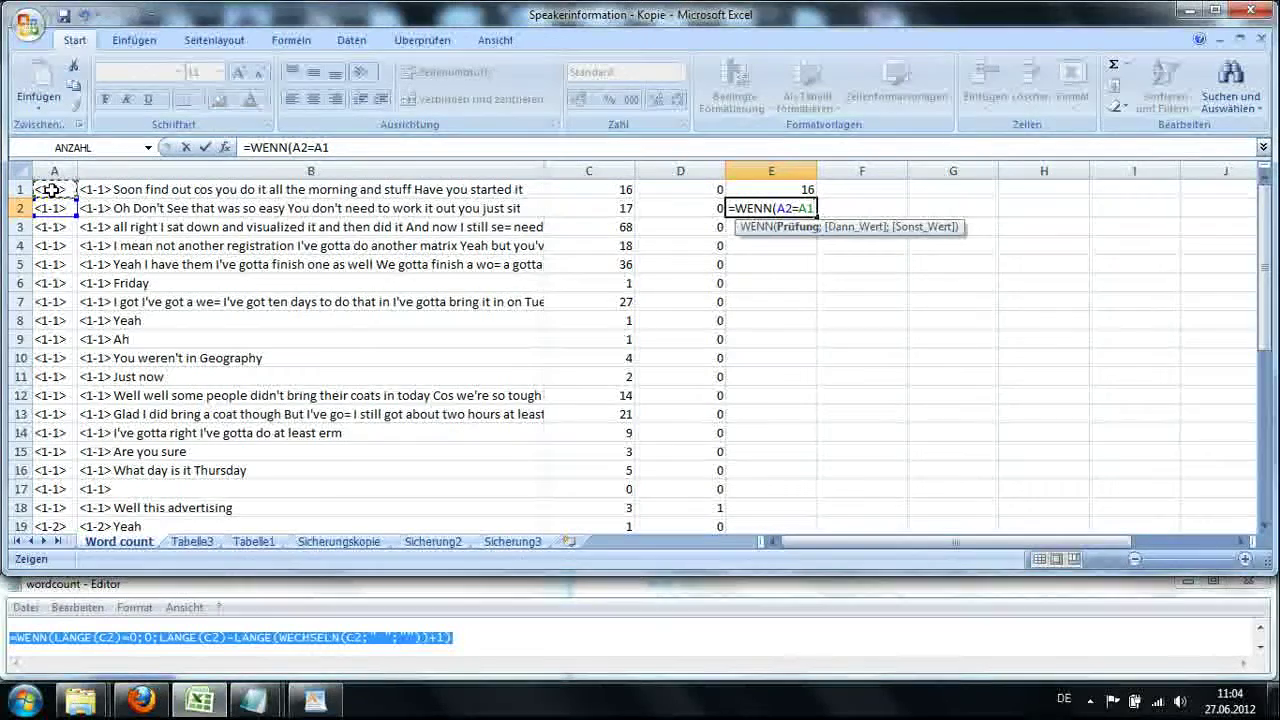
type(";")
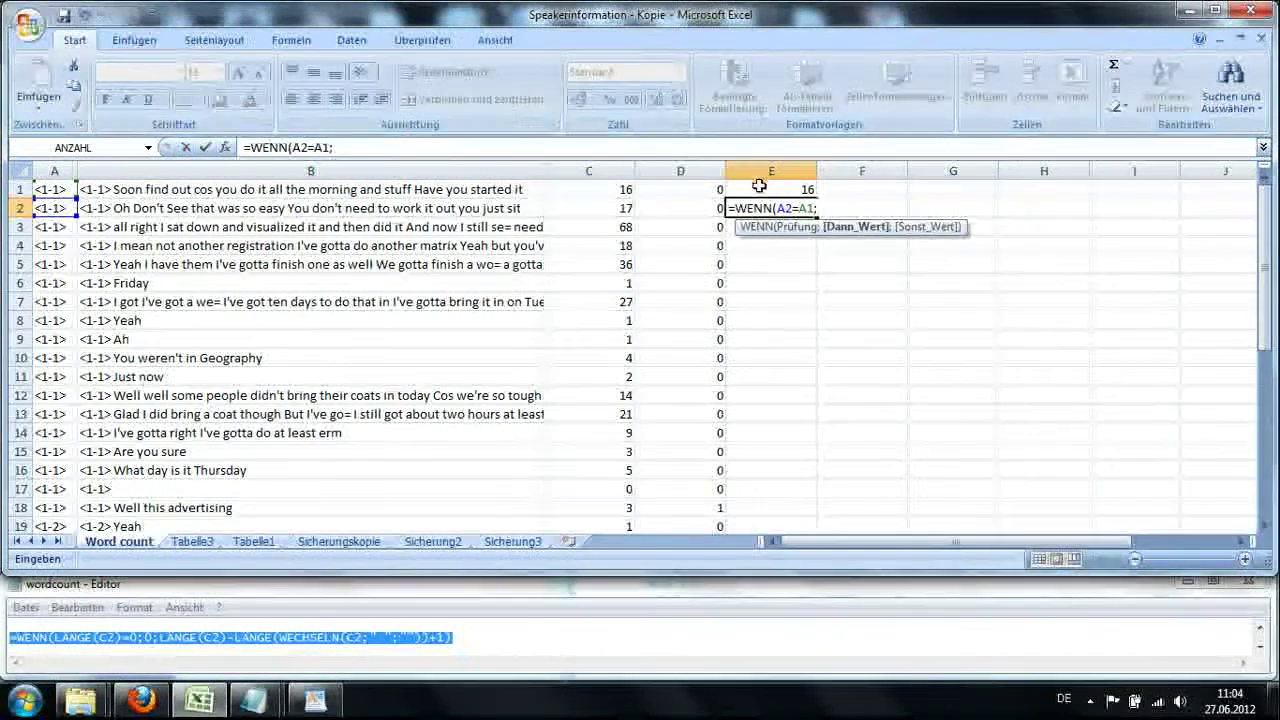
left_click(767, 189)
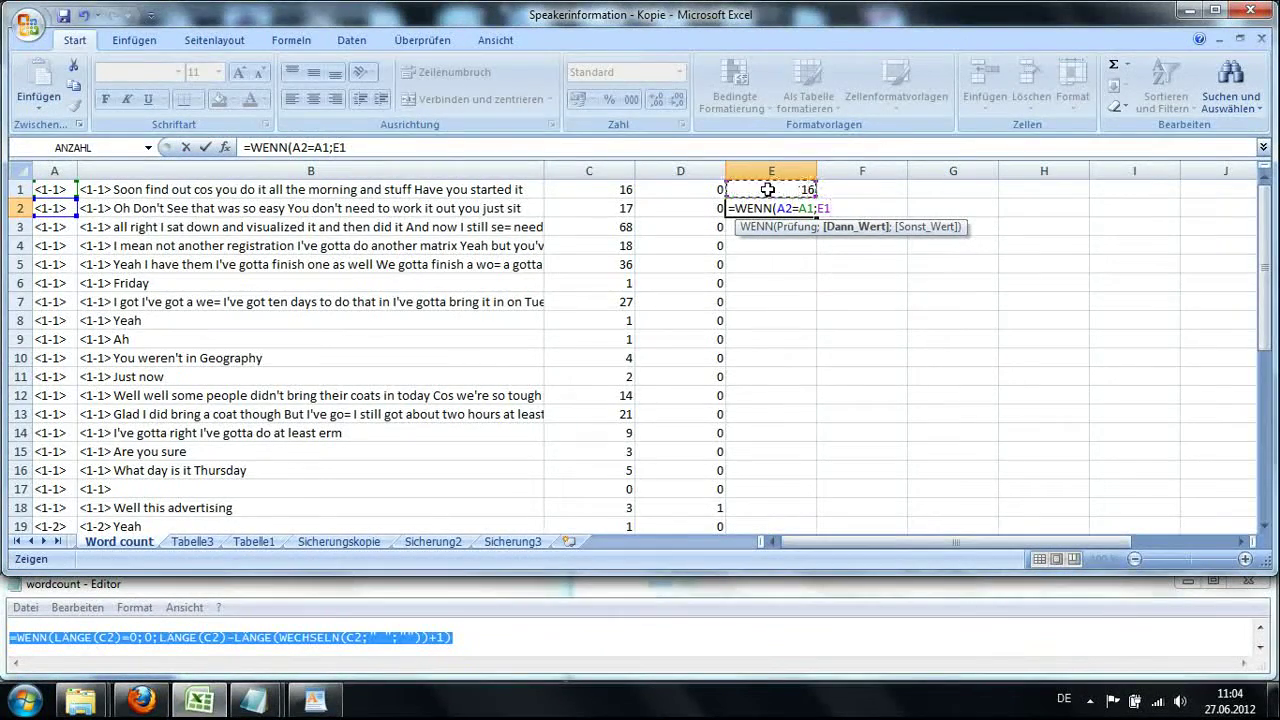
type("+")
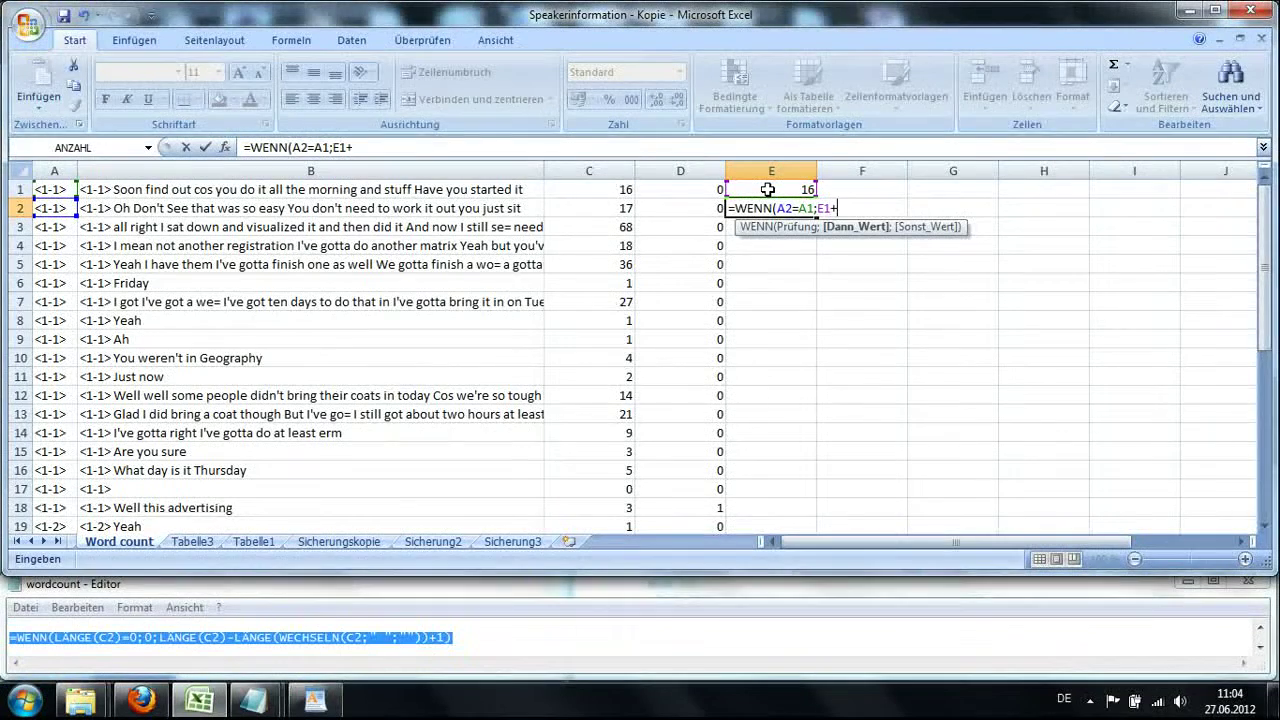
left_click(624, 204)
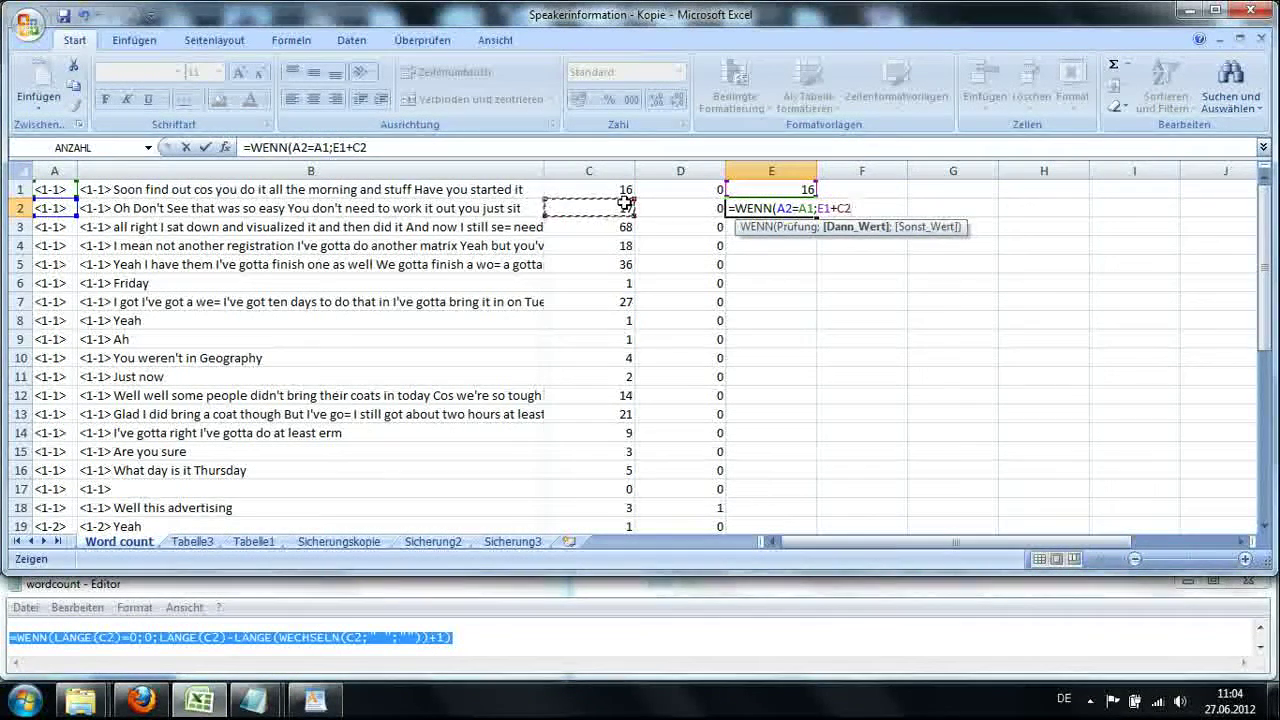
type(";")
left_click(617, 206)
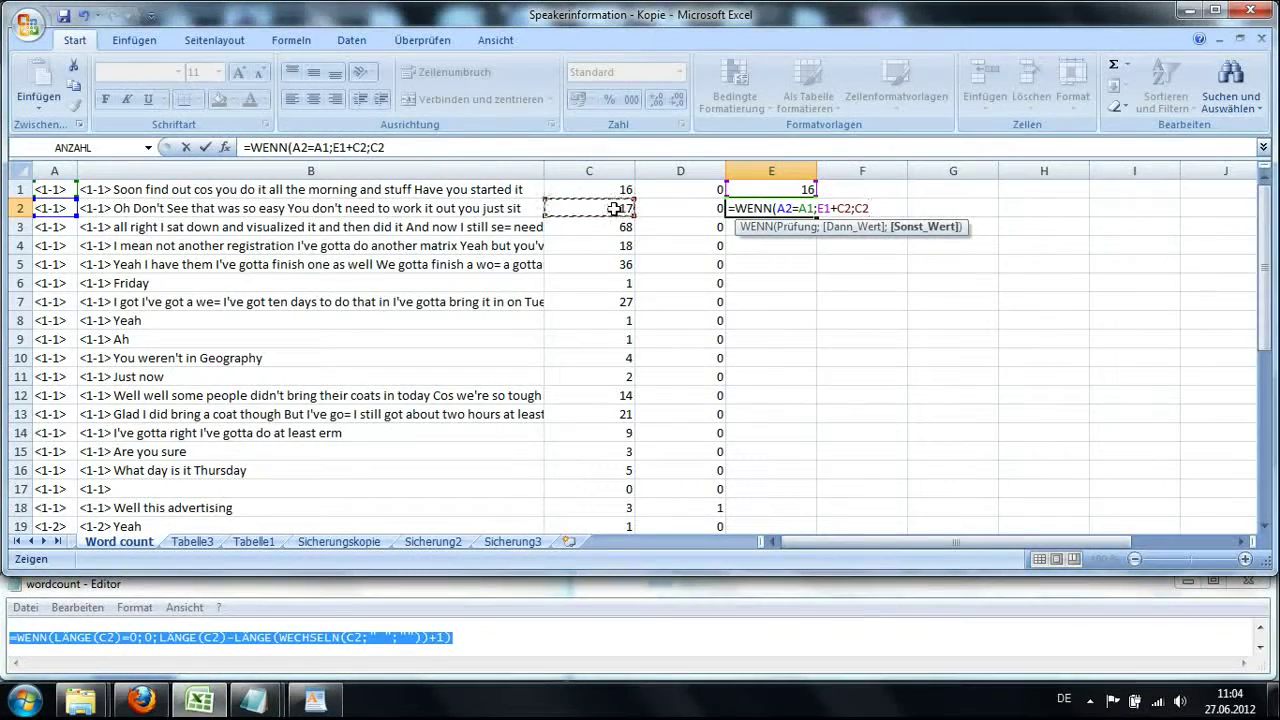
type(")")
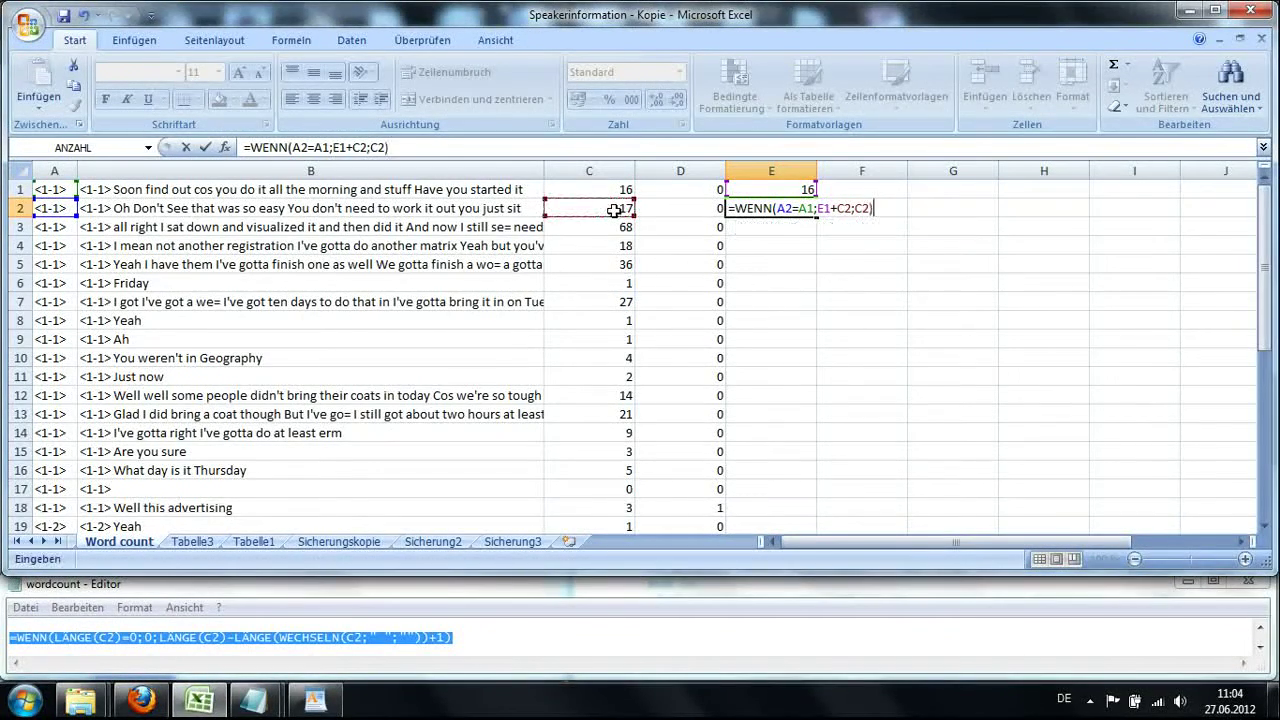
key("Return")
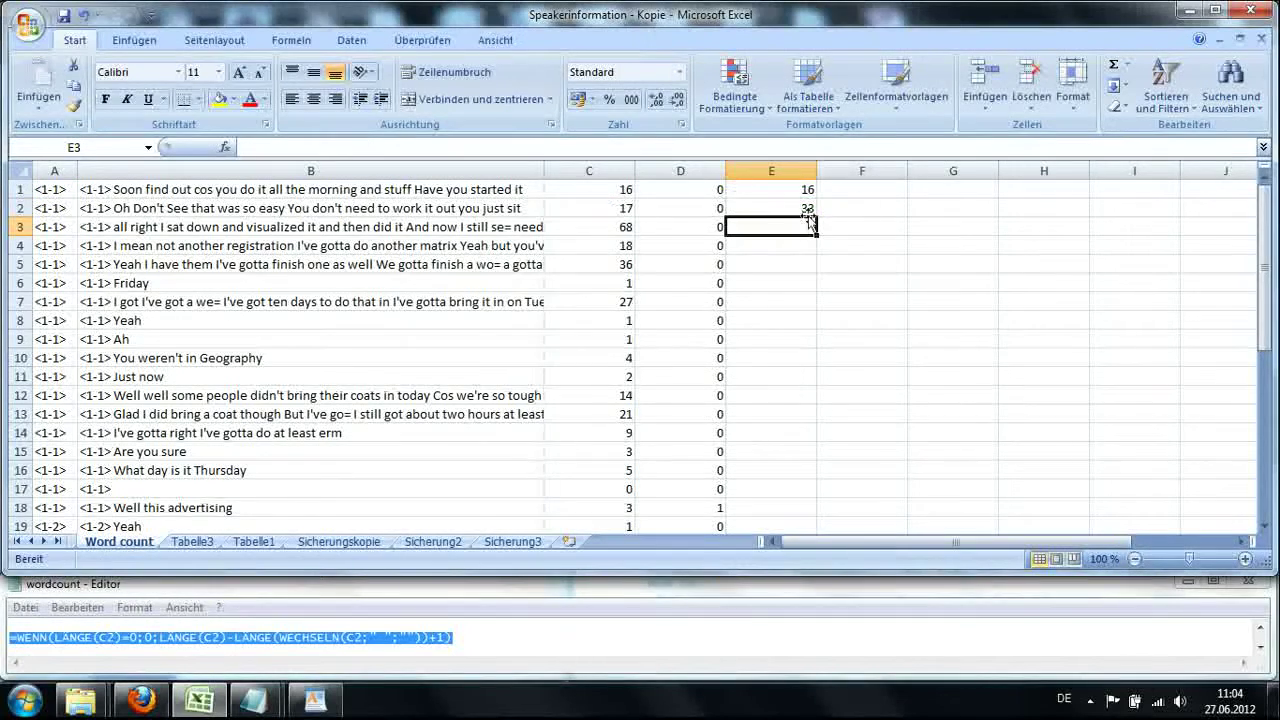
left_click(791, 209)
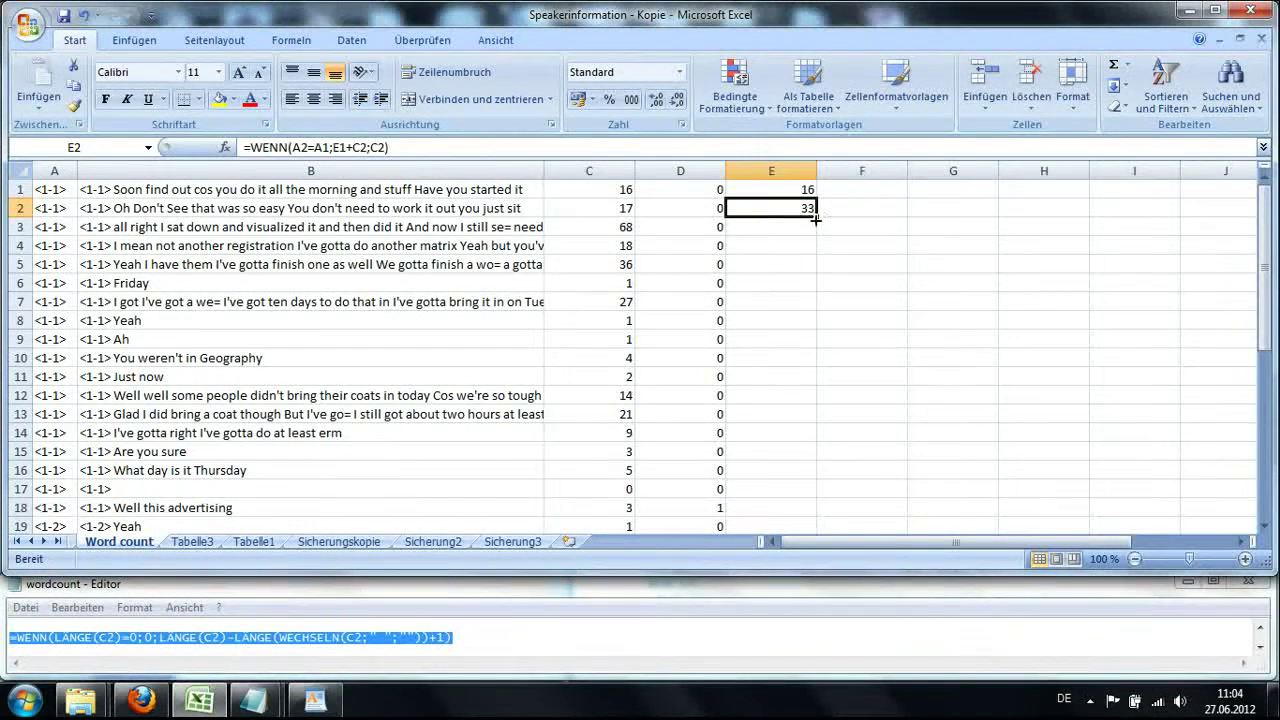
double_click(815, 216)
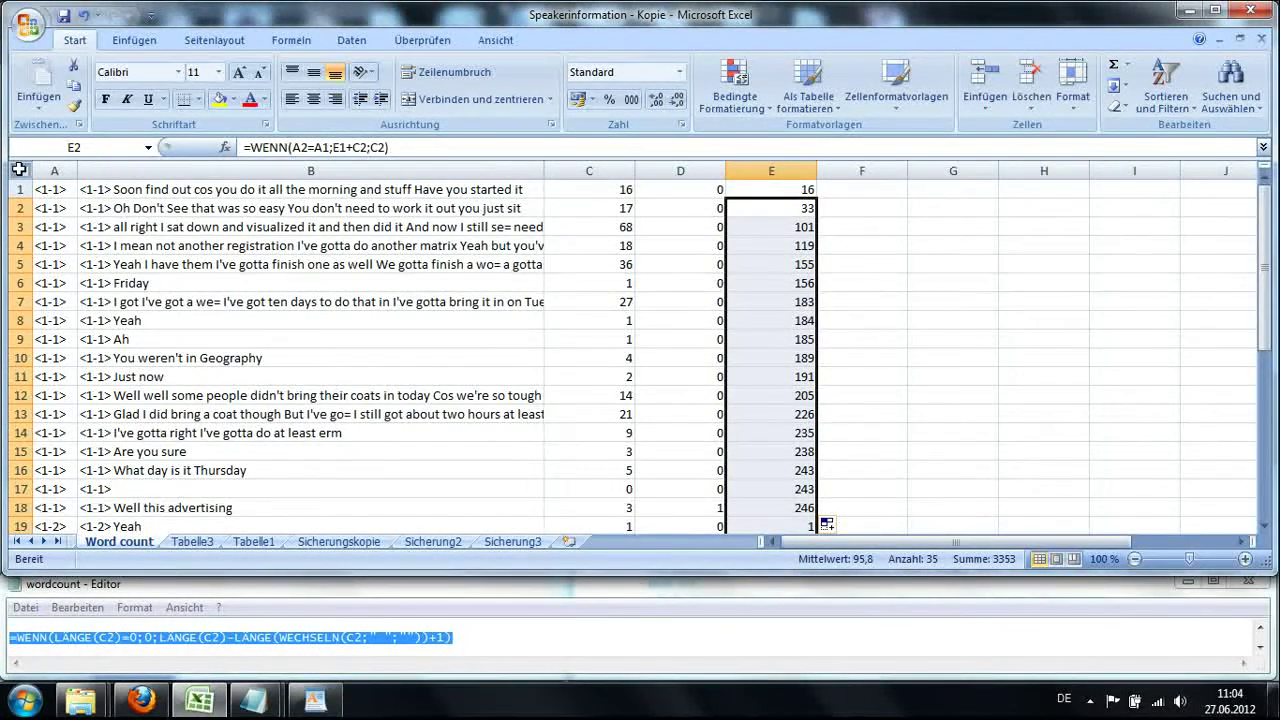
Copy the entire worksheet and paste it over itself as values only (Werte), replacing the formulas.
left_click(19, 169)
right_click(44, 176)
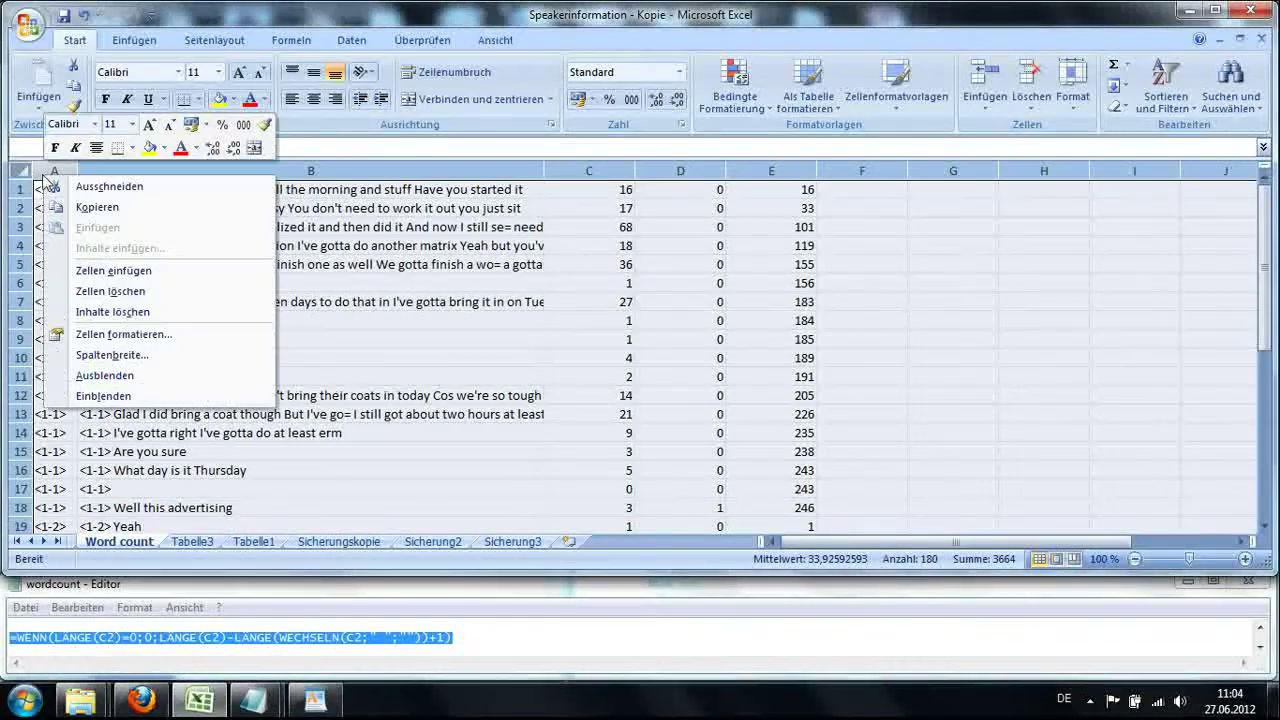
left_click(98, 207)
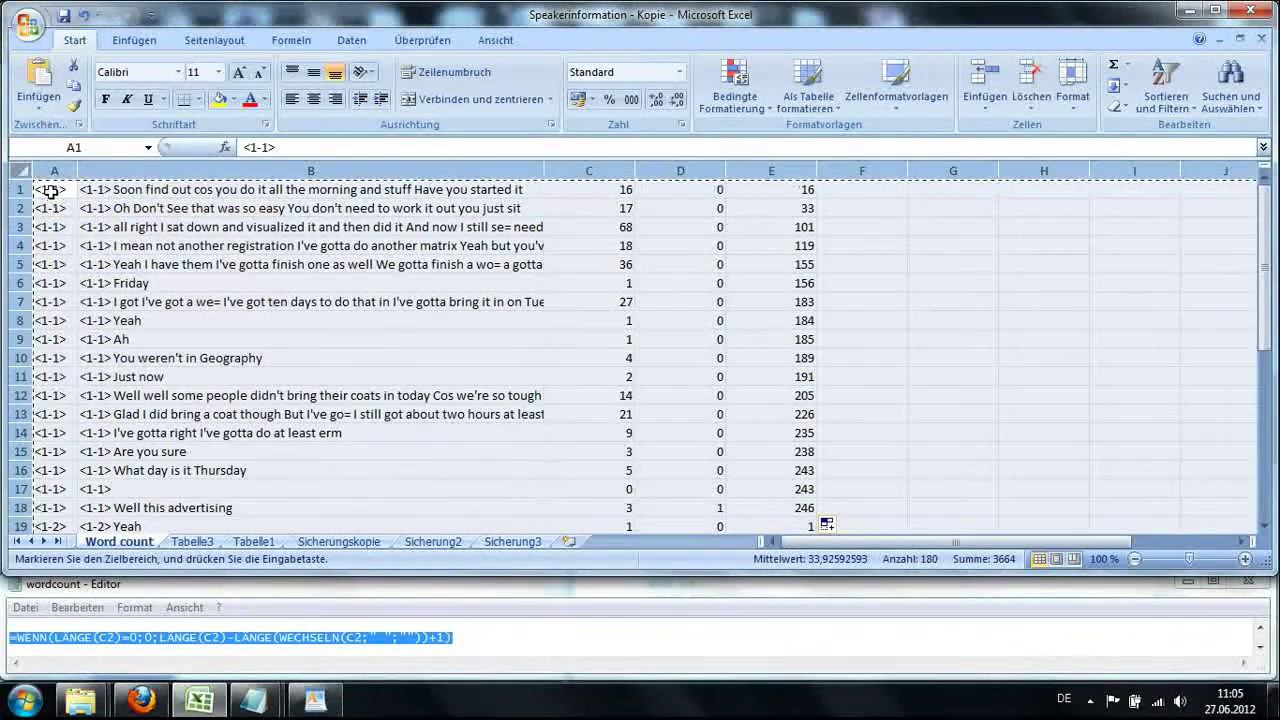
right_click(52, 195)
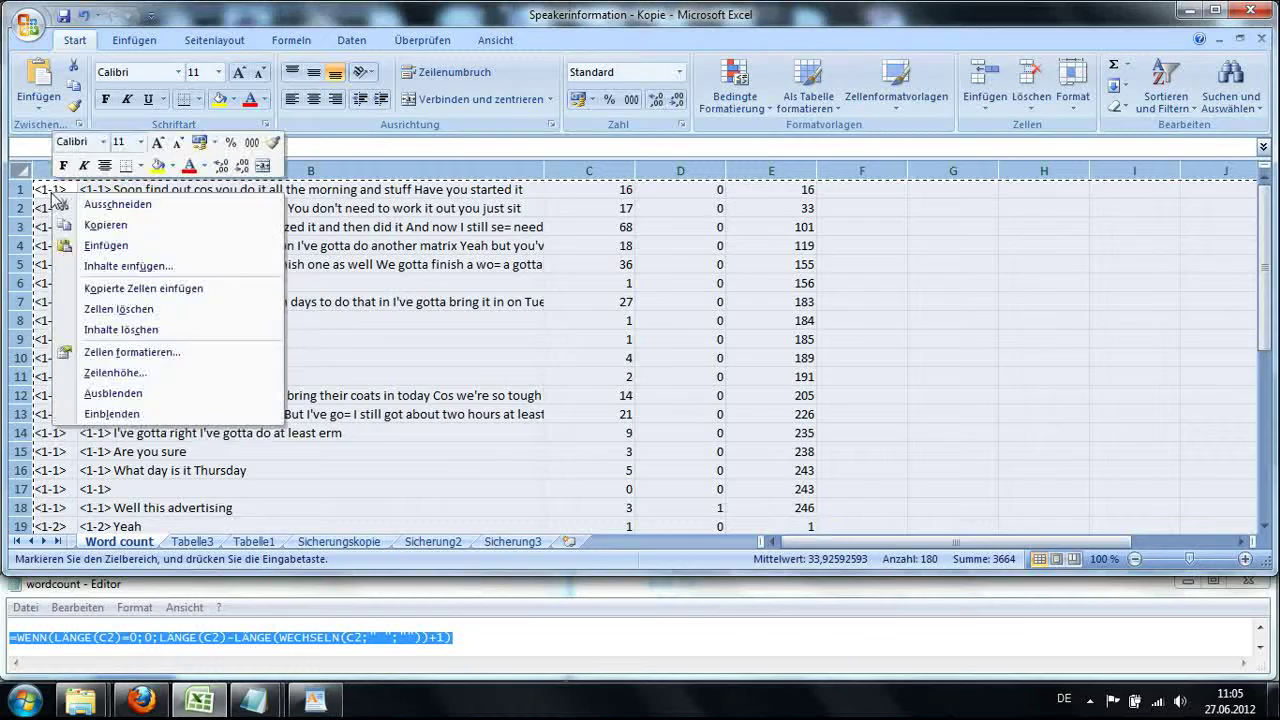
left_click(113, 267)
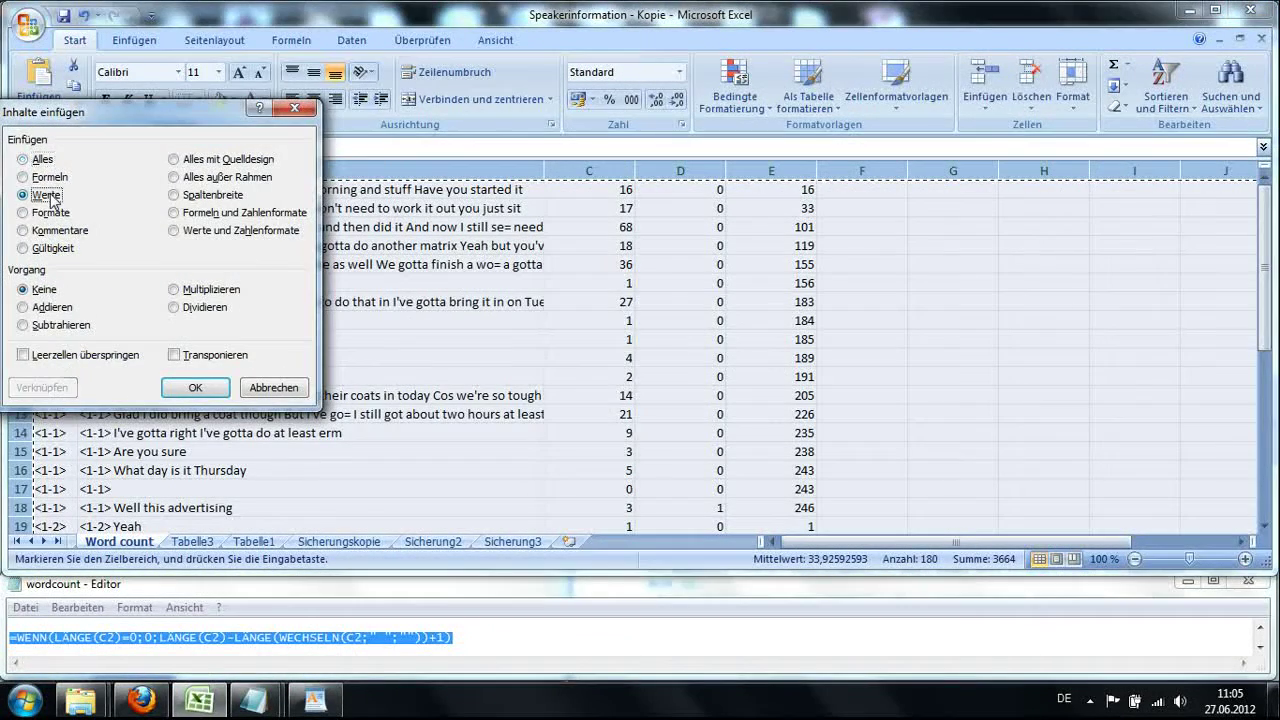
left_click(200, 388)
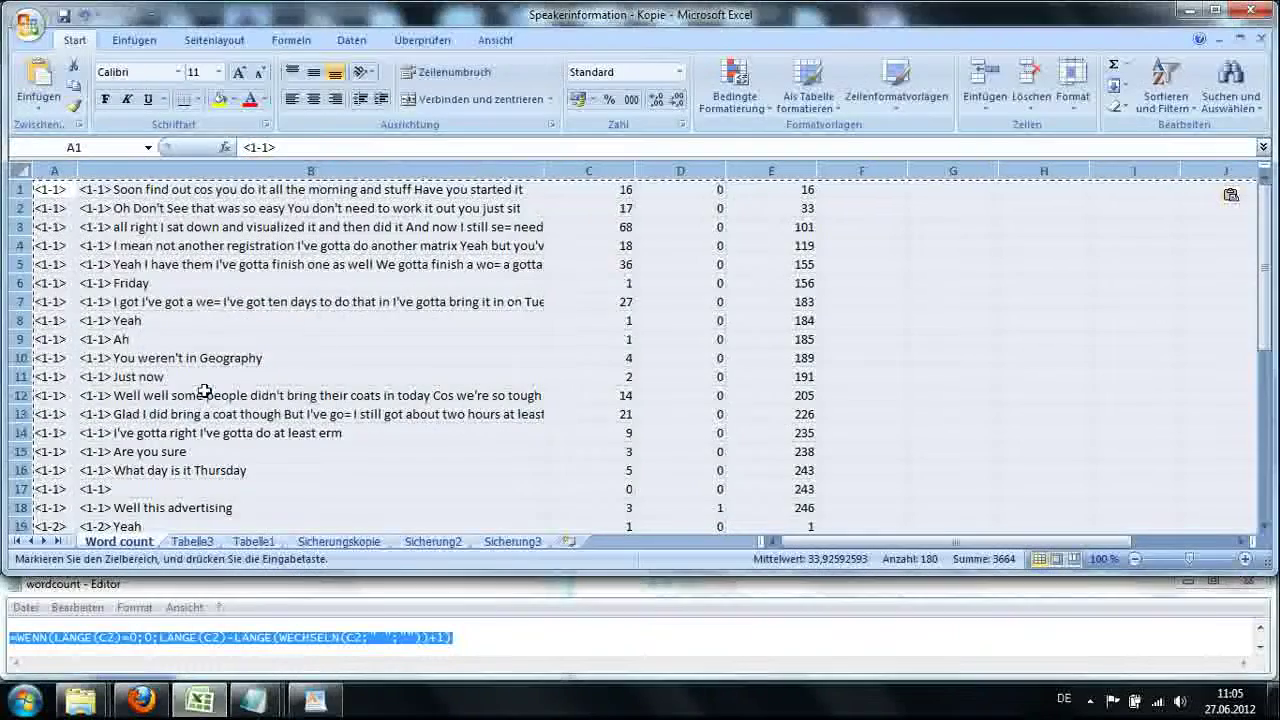
left_click(610, 245)
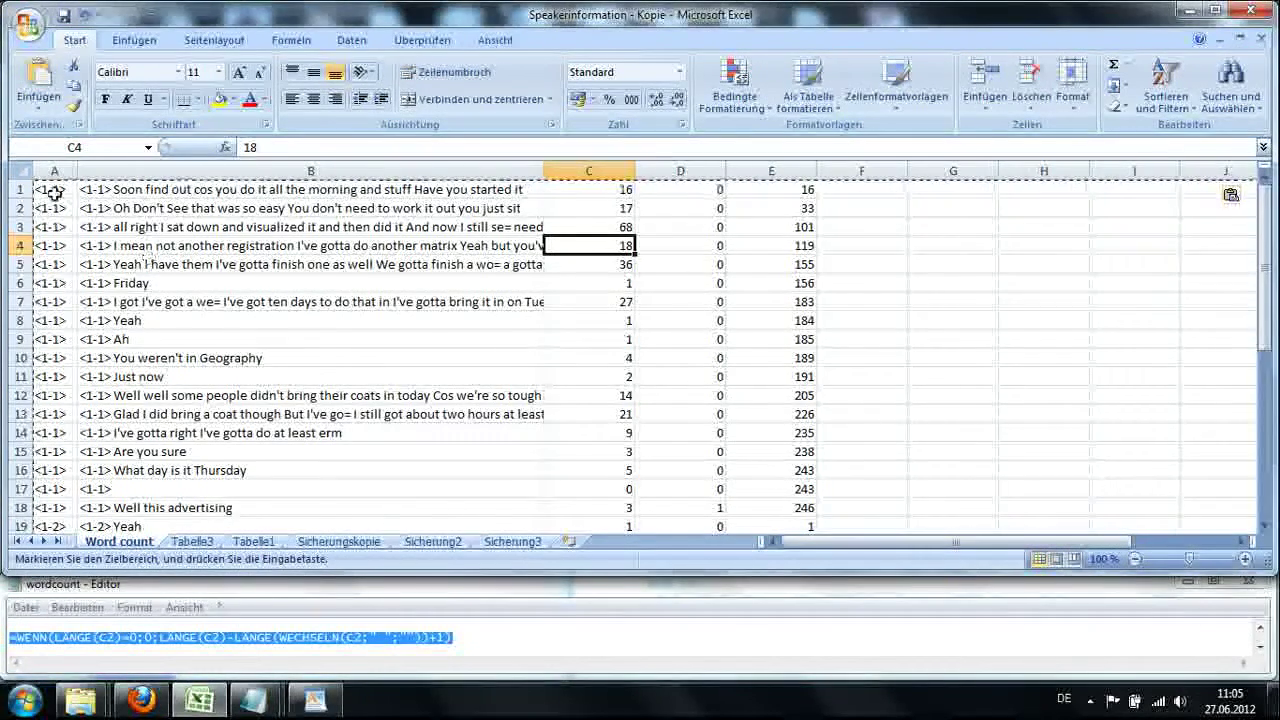
Sort the whole sheet by the values of column D (Spalte D) in descending order.
left_click(24, 174)
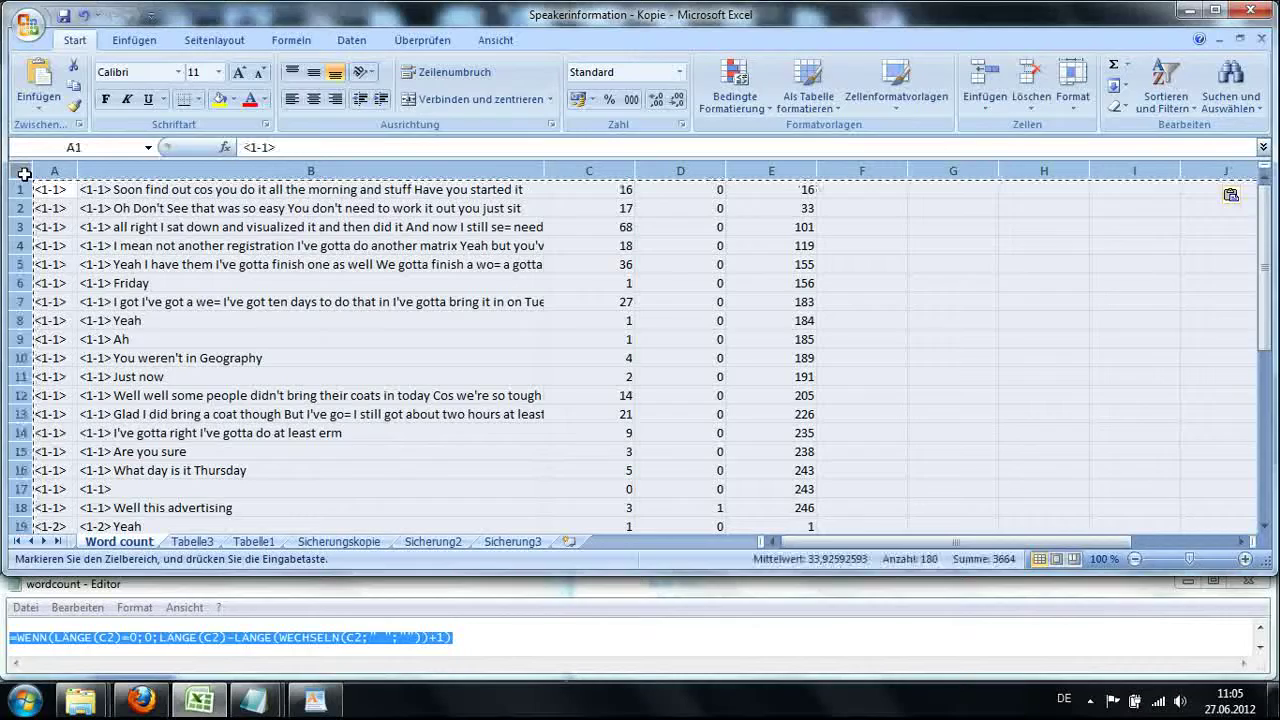
left_click(1180, 108)
left_click(1172, 170)
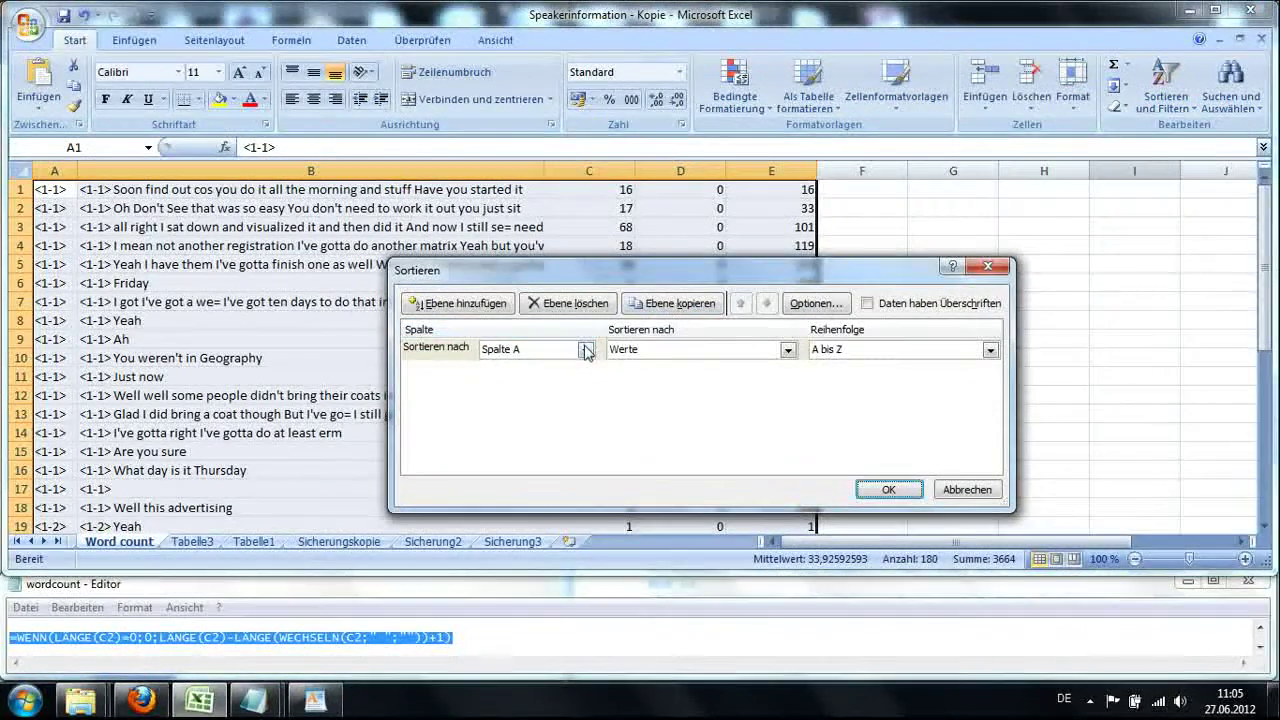
left_click(586, 349)
left_click(565, 403)
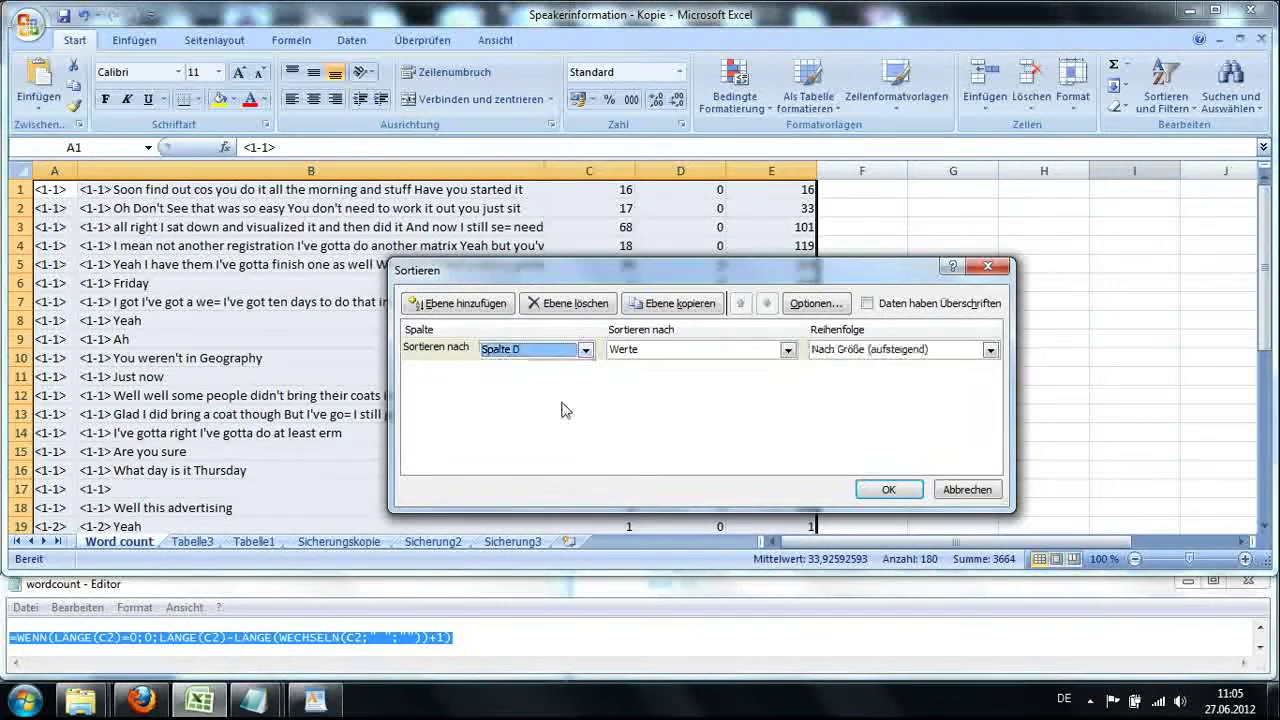
left_click(990, 349)
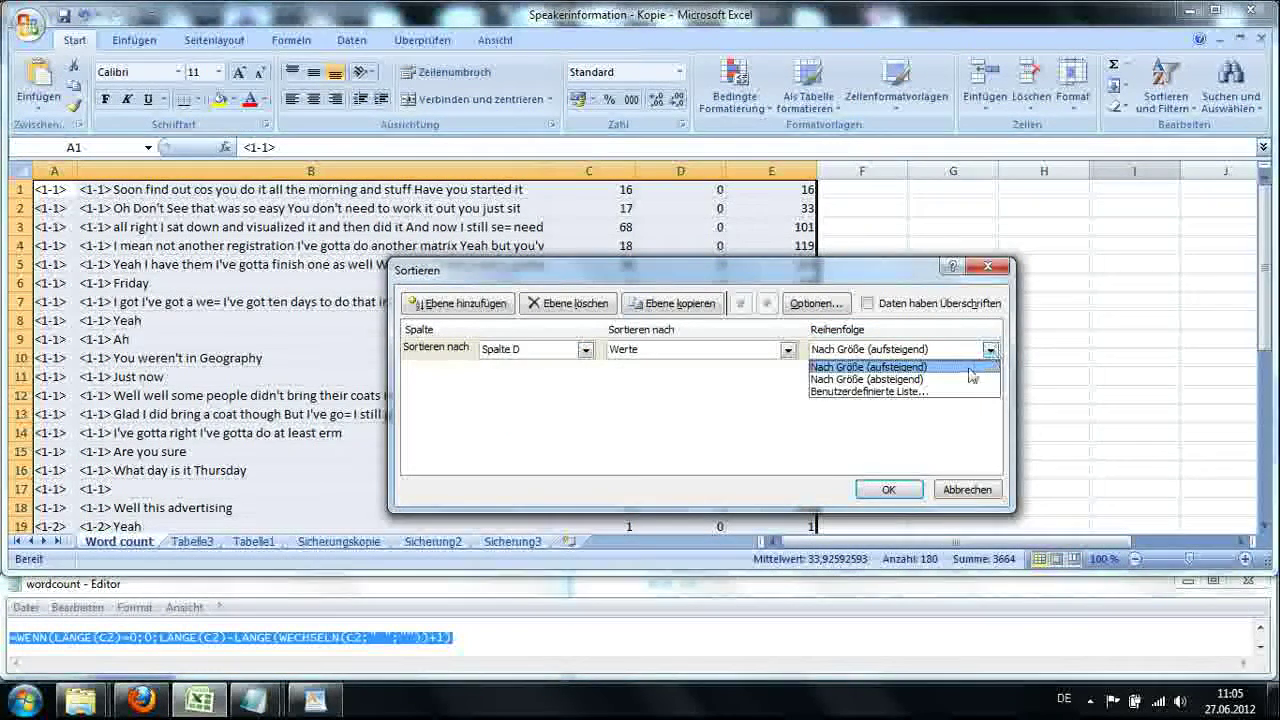
left_click(963, 380)
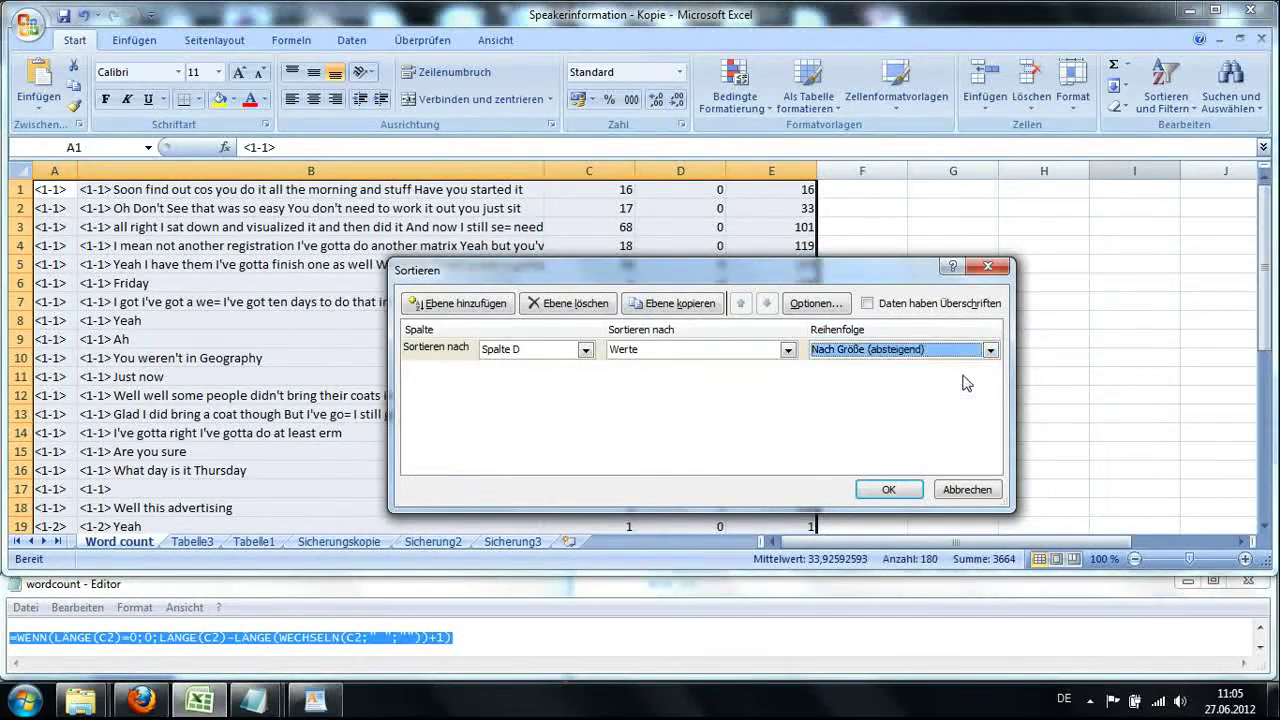
left_click(886, 489)
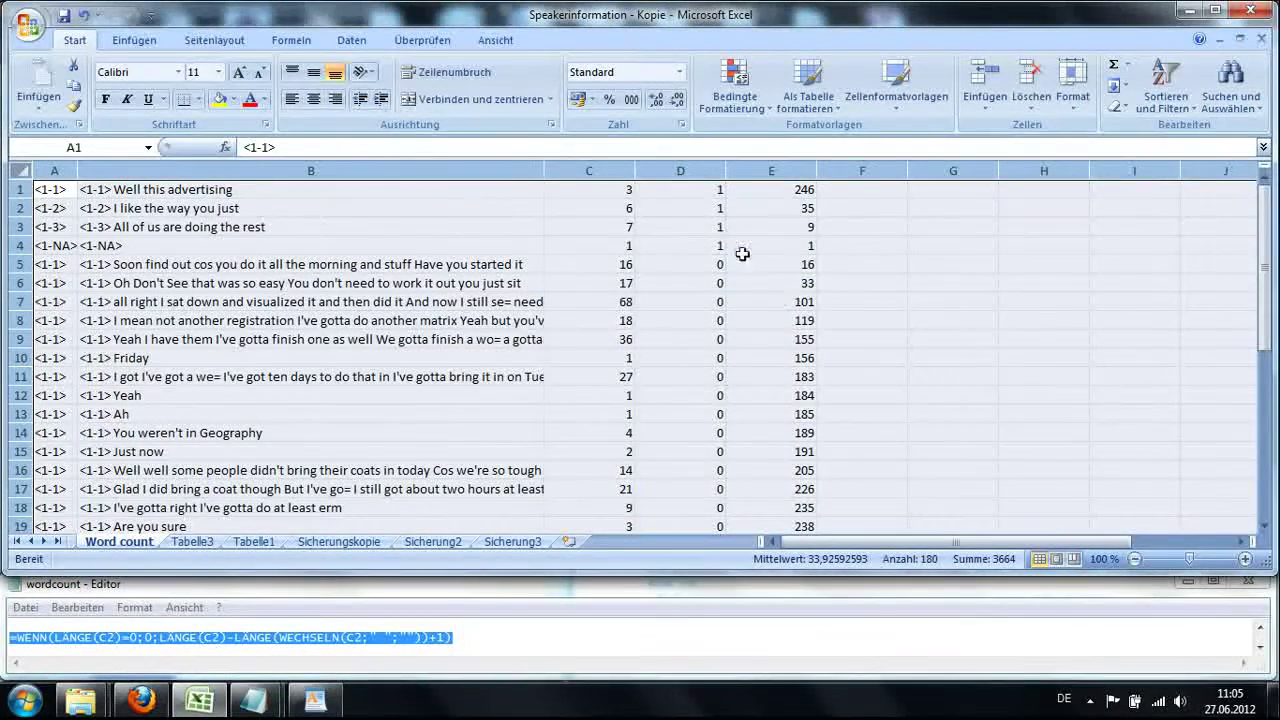
Total the word counts C1:C36 with a SUMME formula in C37, below the last transcript row.
left_click_drag(50, 189, 60, 244)
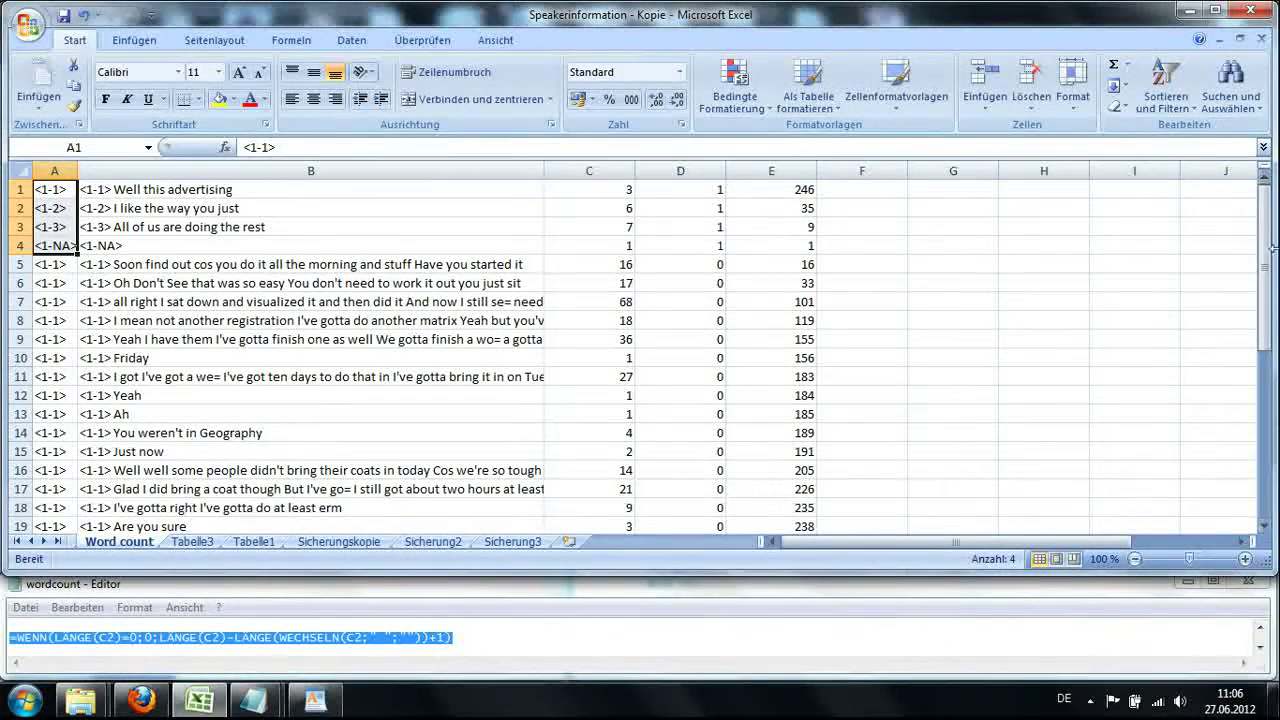
left_click_drag(1265, 255, 1265, 505)
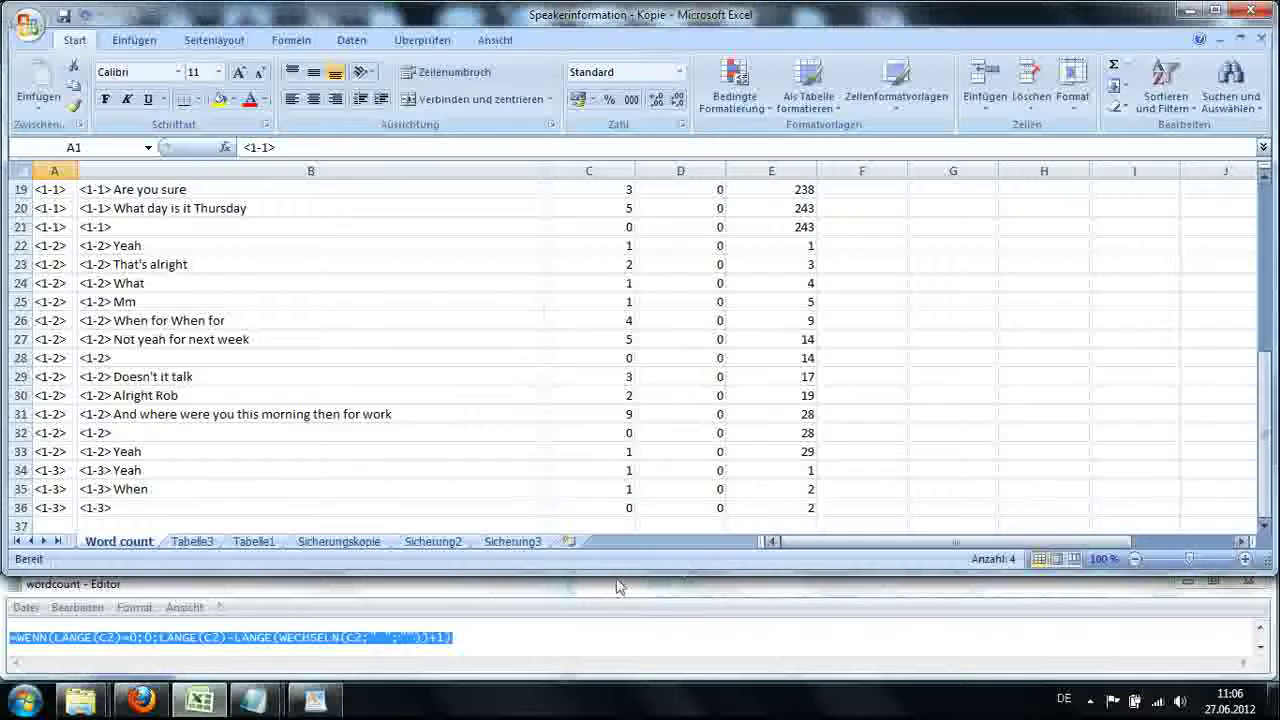
left_click(617, 522)
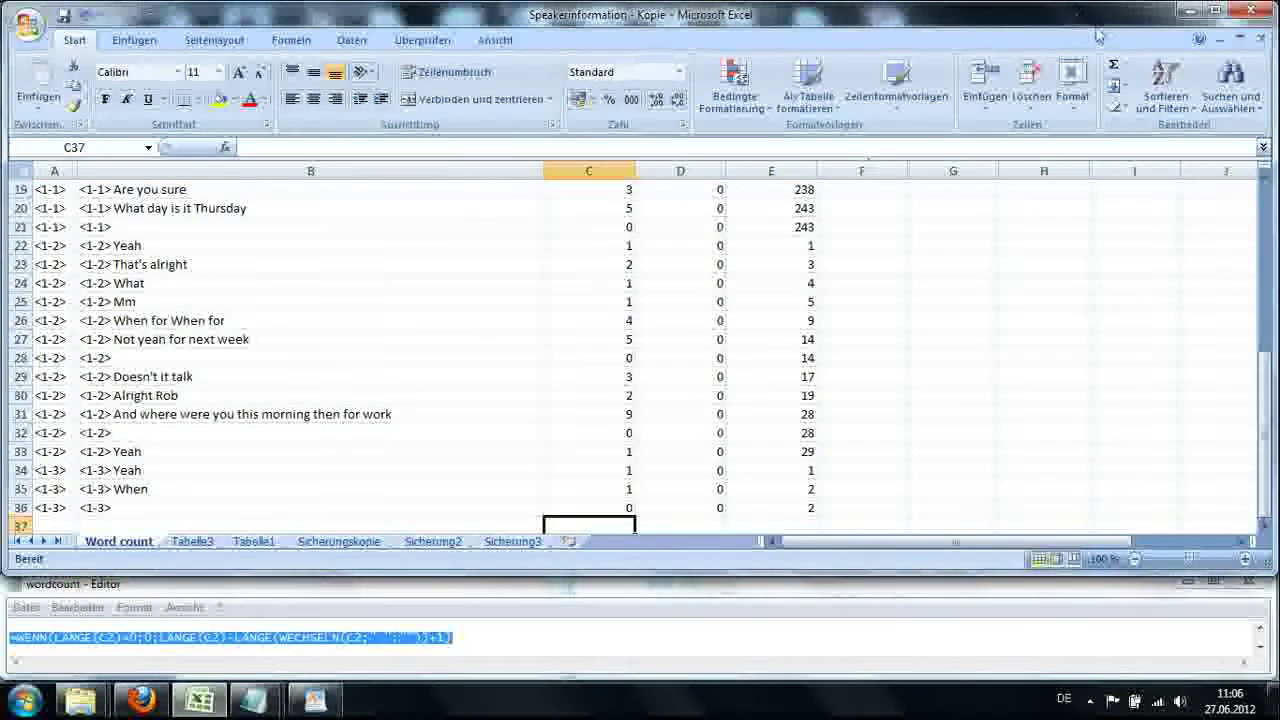
left_click(1113, 70)
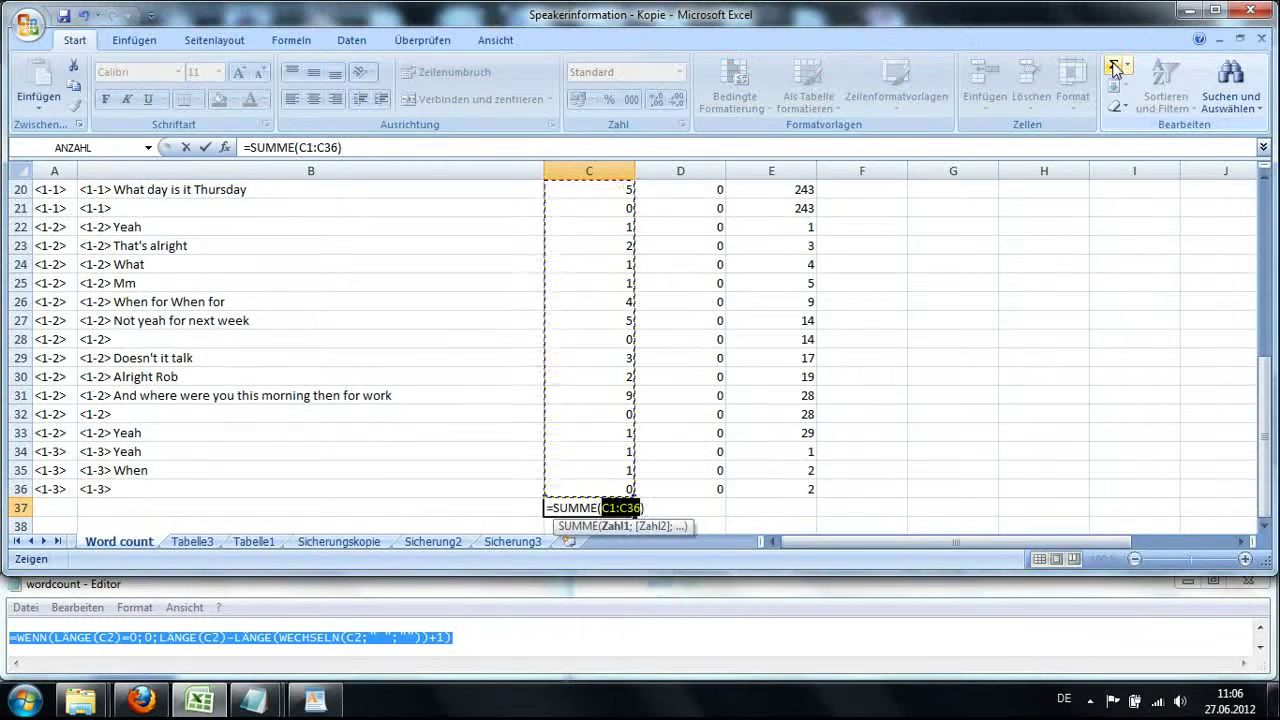
key("Return")
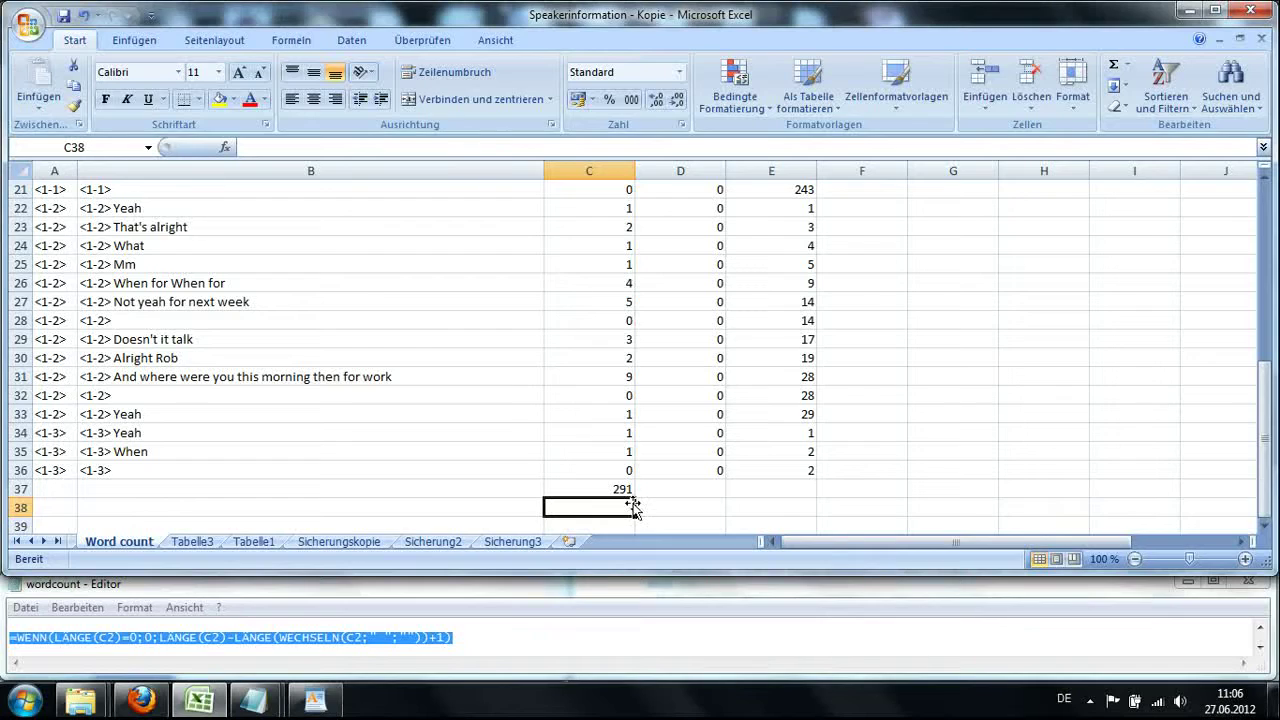
left_click_drag(1262, 395, 1262, 158)
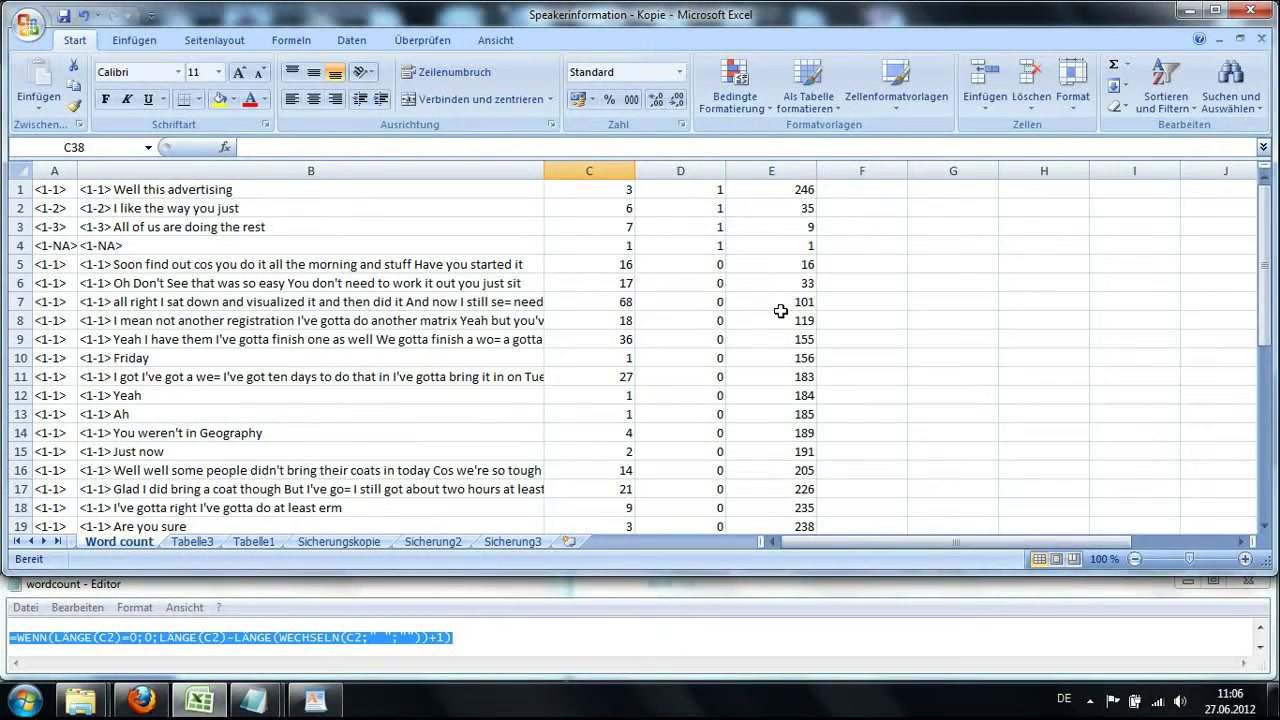
left_click(1091, 702)
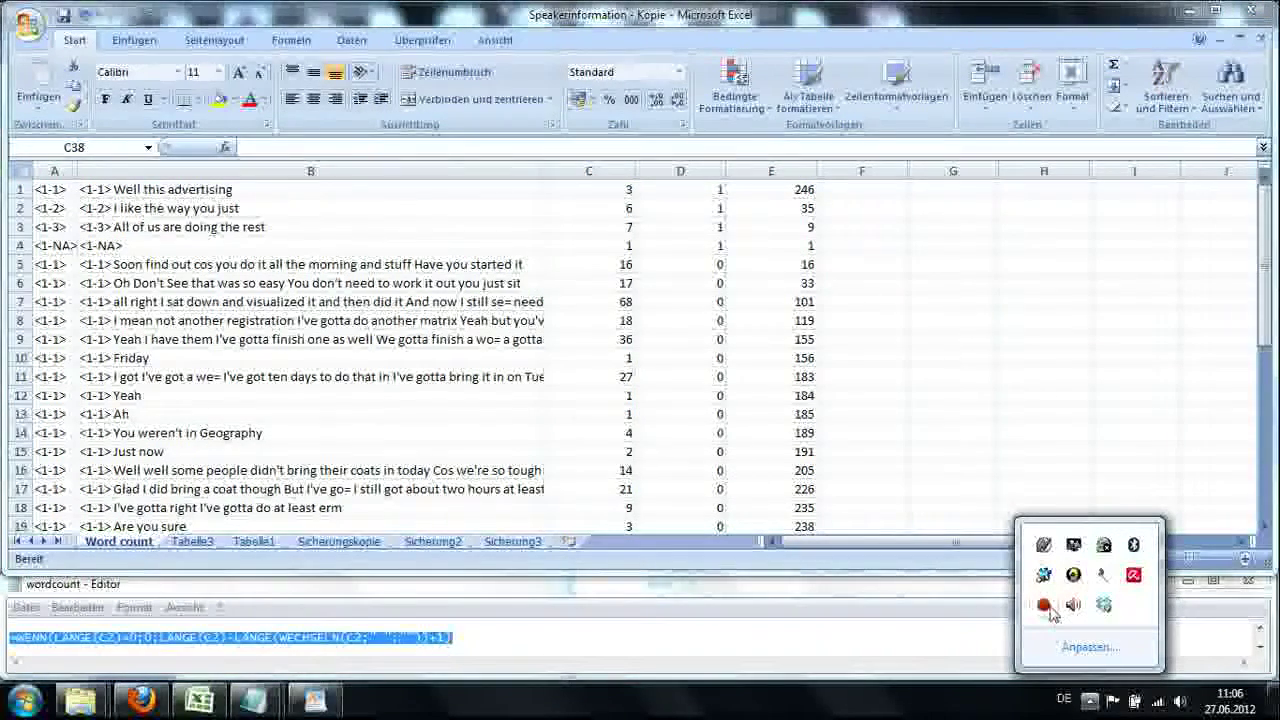